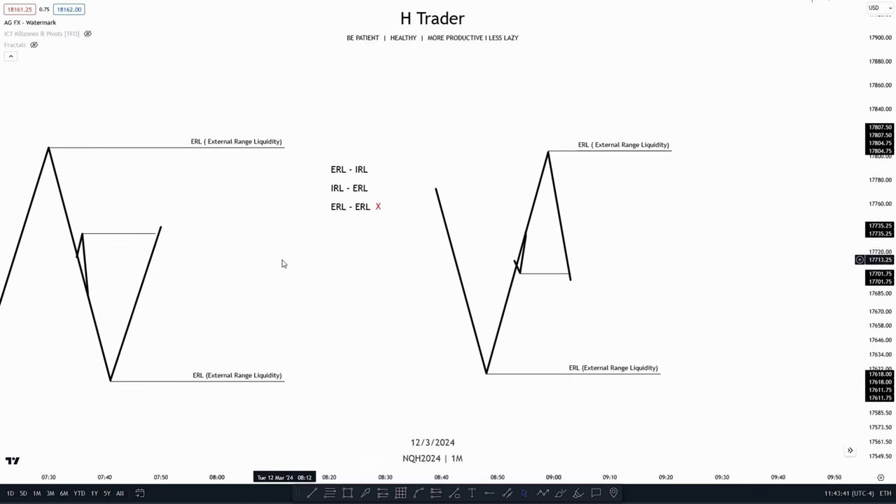
{"action": "left_click_drag", "start_coordinate": [282, 262], "coordinate": [484, 273]}
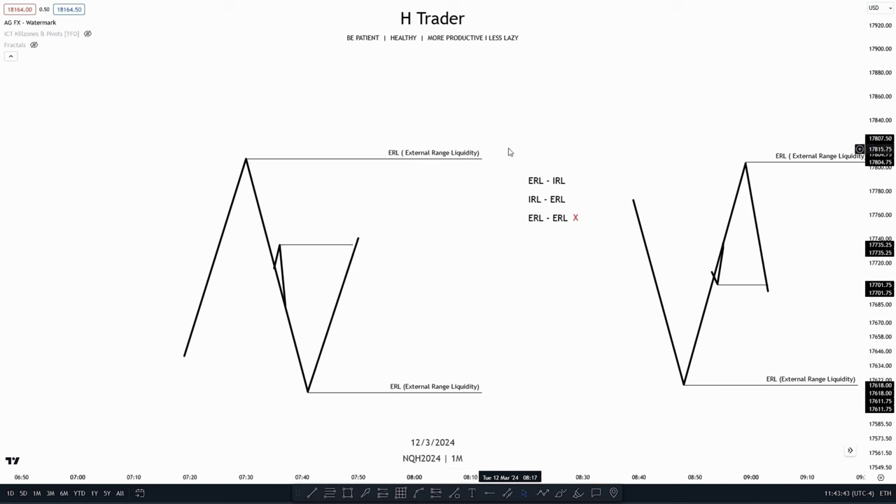
{"action": "left_click", "coordinate": [353, 246]}
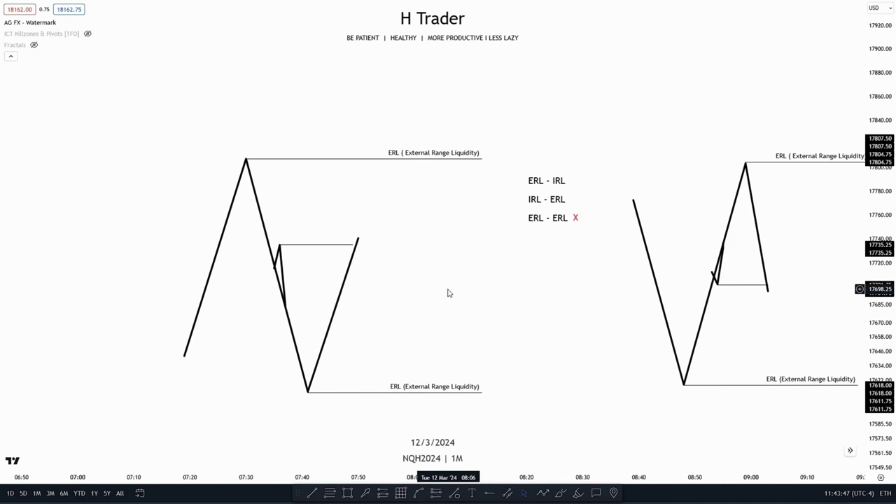
{"action": "left_click_drag", "start_coordinate": [449, 288], "coordinate": [504, 260]}
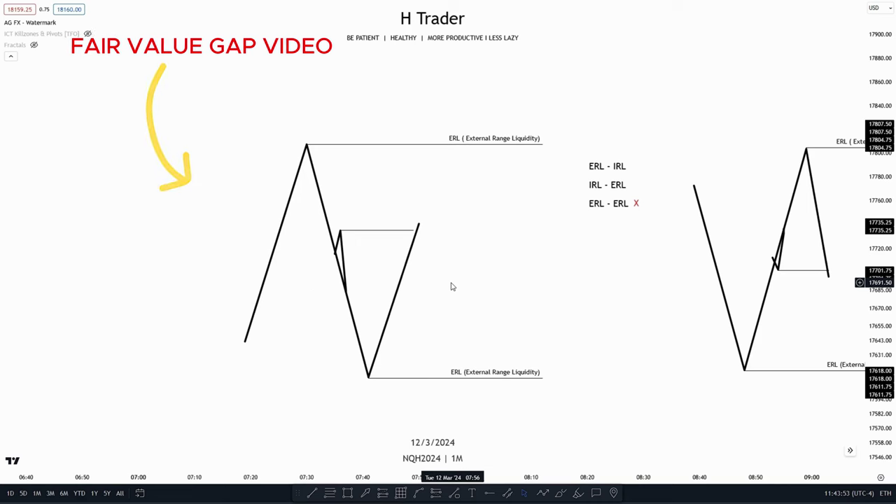
{"action": "left_click_drag", "start_coordinate": [452, 286], "coordinate": [380, 276]}
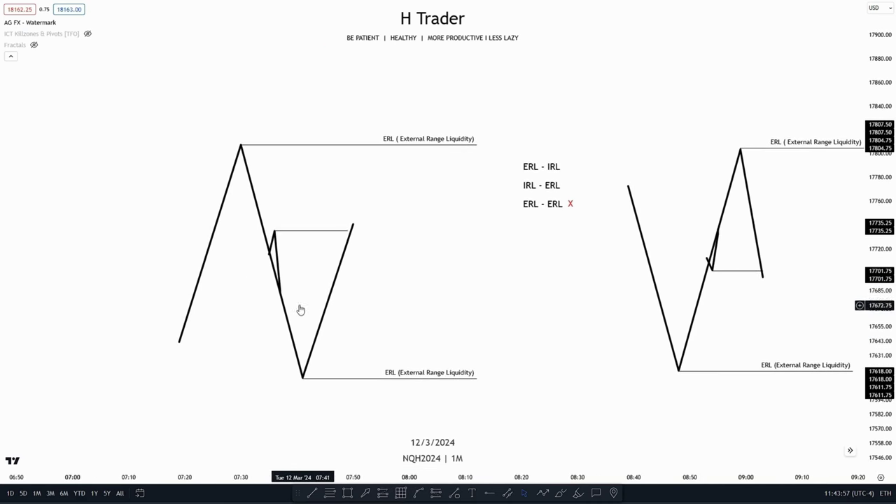
{"action": "left_click_drag", "start_coordinate": [426, 250], "coordinate": [476, 254]}
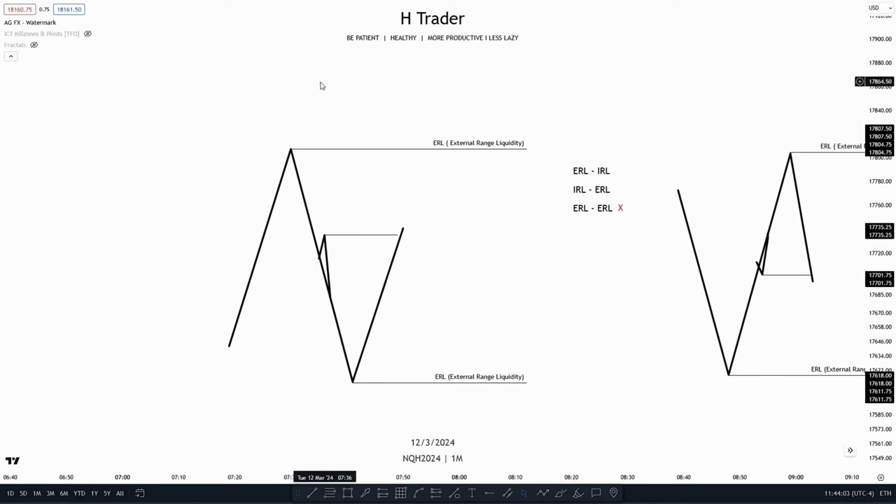
Draw a Fibonacci retracement from the first diagram's lower ERL swing at 17611.75 to its upper ERL swing high, and delete it.
{"action": "left_click", "coordinate": [353, 381]}
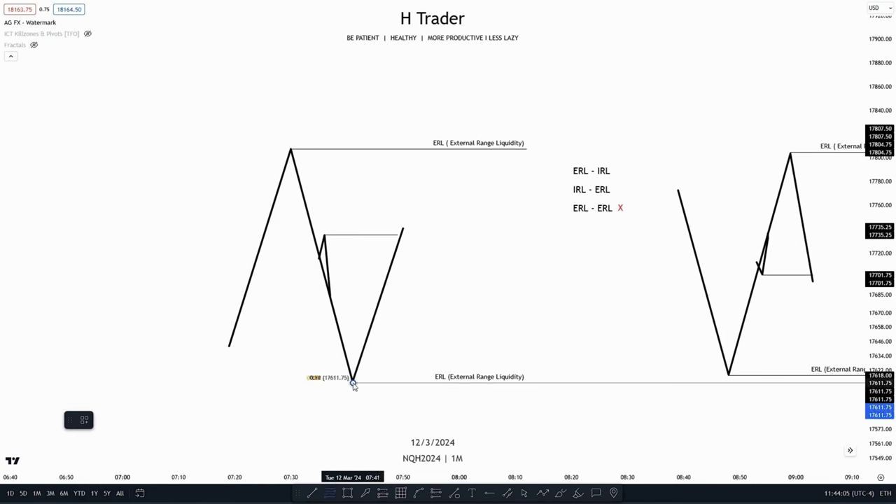
{"action": "left_click", "coordinate": [290, 149]}
{"action": "key", "text": "Delete"}
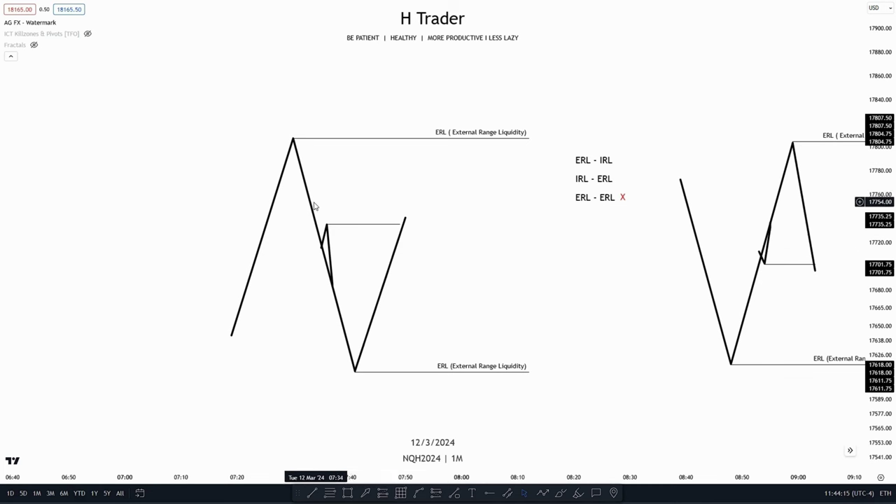
Mark the first diagram's internal gap with a rectangle from about 17735 to 17711, spanning 07:34 to 08:19, and delete it.
{"action": "left_click", "coordinate": [347, 494]}
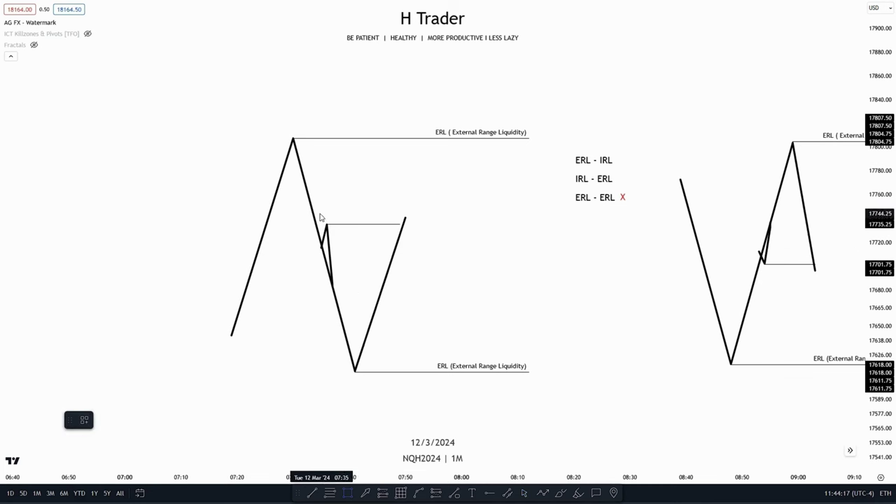
{"action": "left_click_drag", "start_coordinate": [315, 224], "coordinate": [568, 260]}
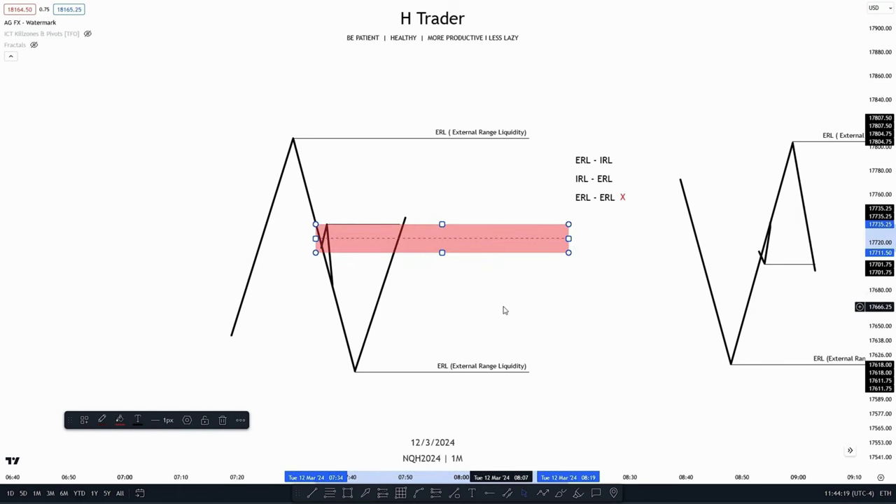
{"action": "key", "text": "Delete"}
Draw a path leg on the first diagram from the retracement peak at 07:50 down through the lower ERL to about 17575 at 08:02.
{"action": "left_click_drag", "start_coordinate": [512, 299], "coordinate": [494, 282]}
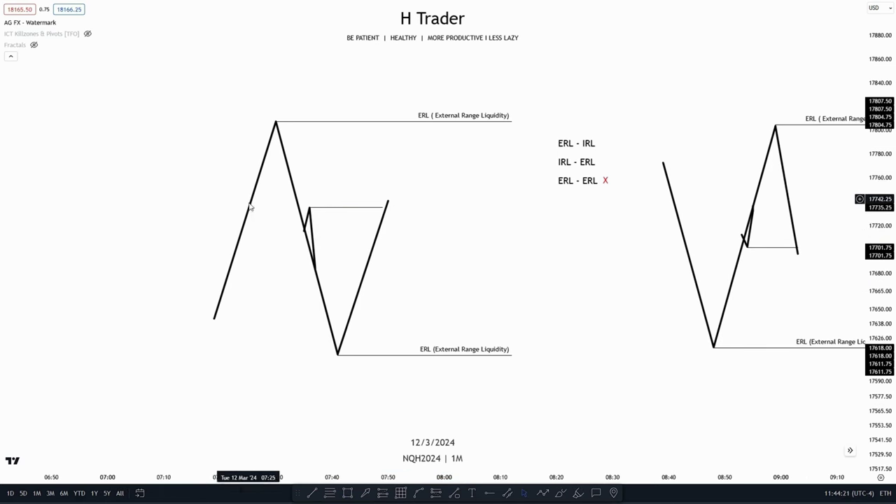
{"action": "left_click", "coordinate": [390, 238]}
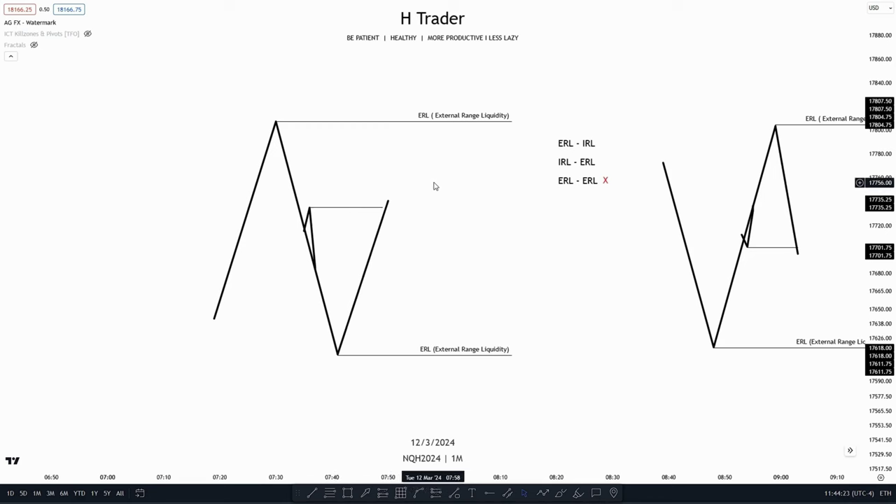
{"action": "left_click_drag", "start_coordinate": [485, 246], "coordinate": [473, 214]}
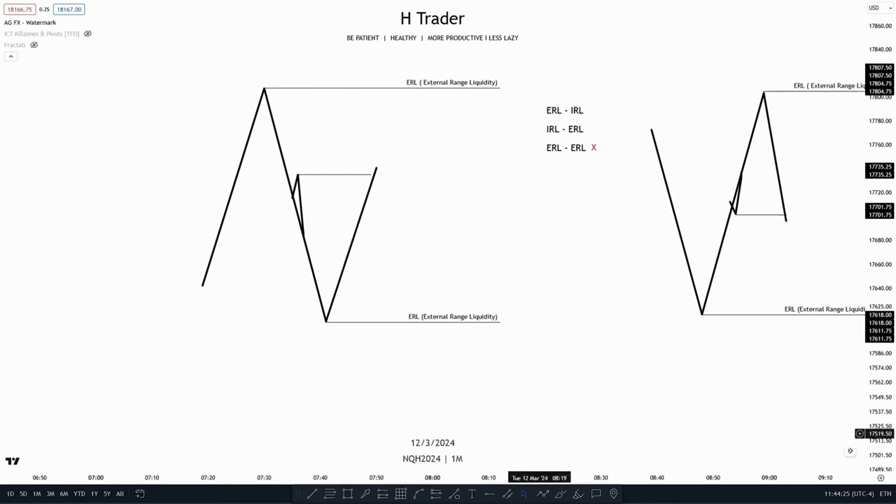
{"action": "left_click_drag", "start_coordinate": [561, 392], "coordinate": [560, 442]}
{"action": "left_click", "coordinate": [542, 493]}
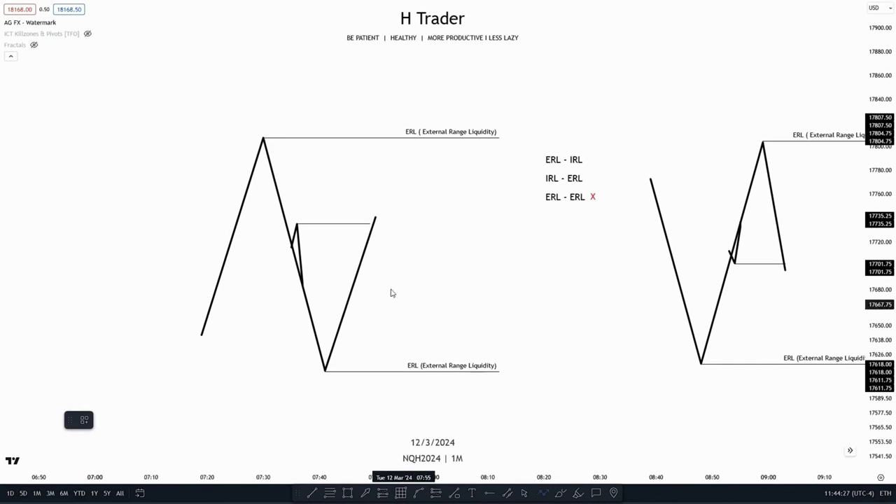
{"action": "left_click", "coordinate": [375, 221]}
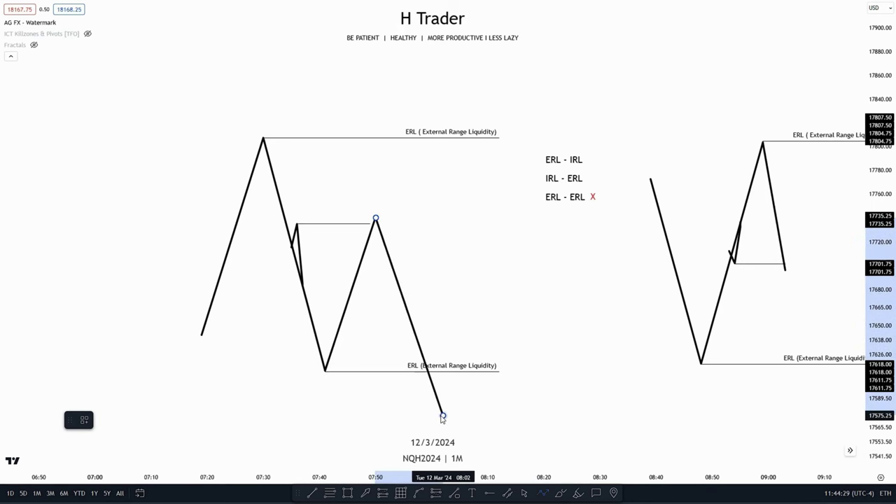
{"action": "double_click", "coordinate": [443, 418]}
Mark the second diagram's internal gap with a rectangle from about 17666 to 17684, spanning 08:50 to 09:23, and delete it.
{"action": "left_click_drag", "start_coordinate": [548, 382], "coordinate": [416, 388]}
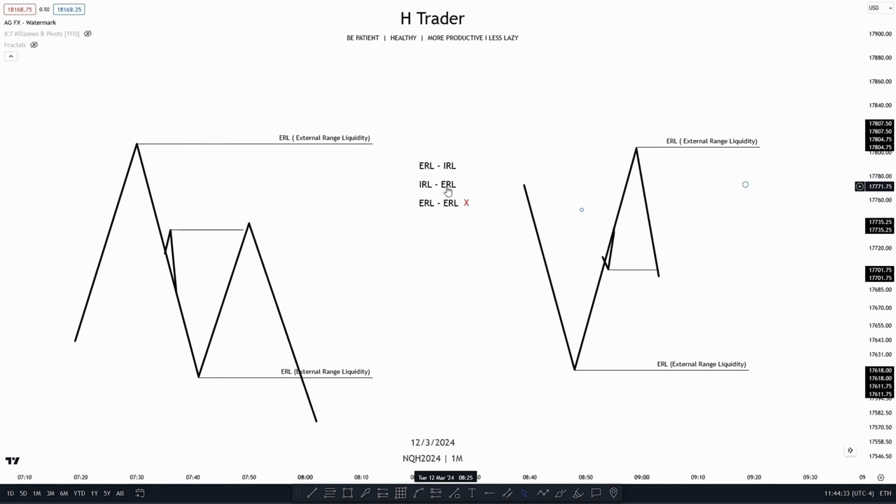
{"action": "left_click_drag", "start_coordinate": [448, 352], "coordinate": [472, 320]}
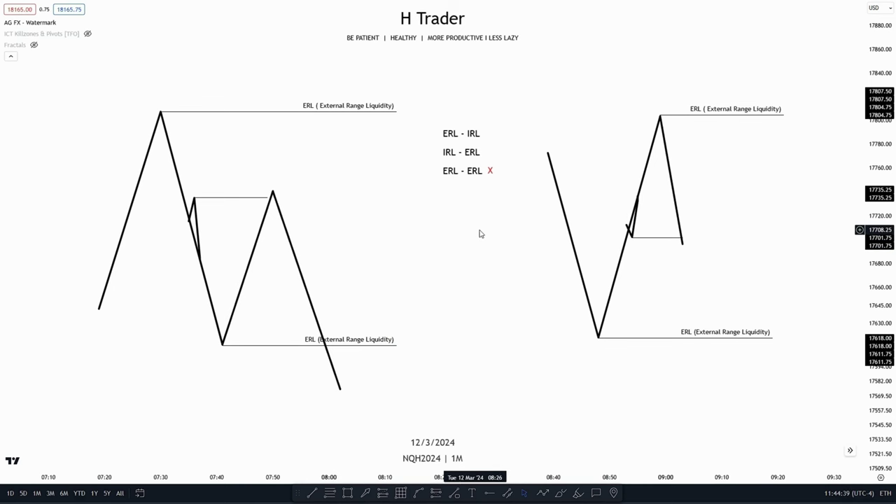
{"action": "left_click_drag", "start_coordinate": [493, 234], "coordinate": [434, 294]}
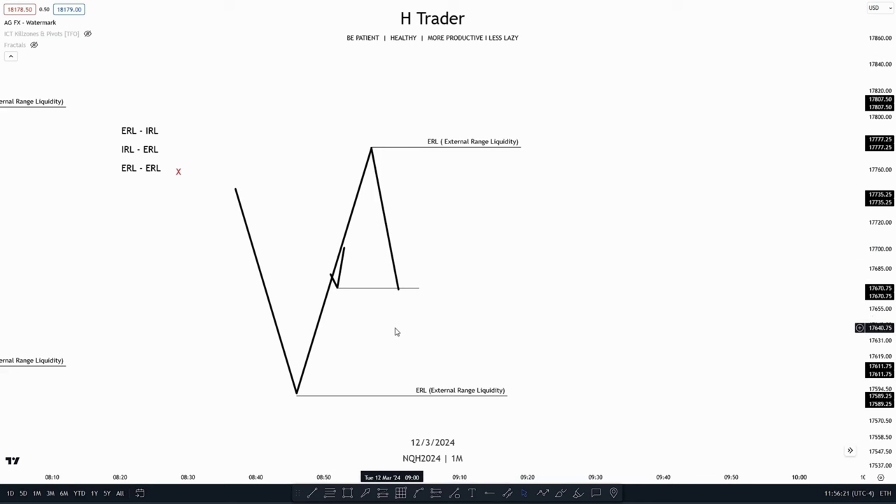
{"action": "left_click", "coordinate": [348, 494]}
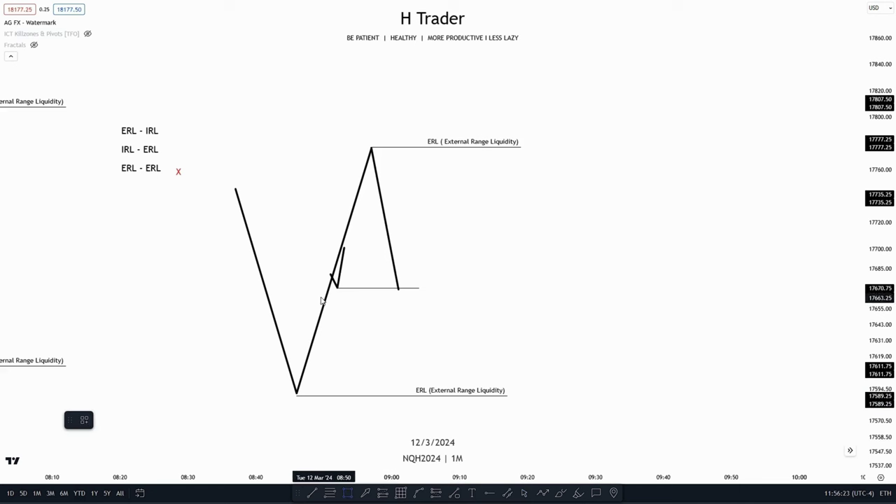
{"action": "left_click_drag", "start_coordinate": [324, 294], "coordinate": [548, 270]}
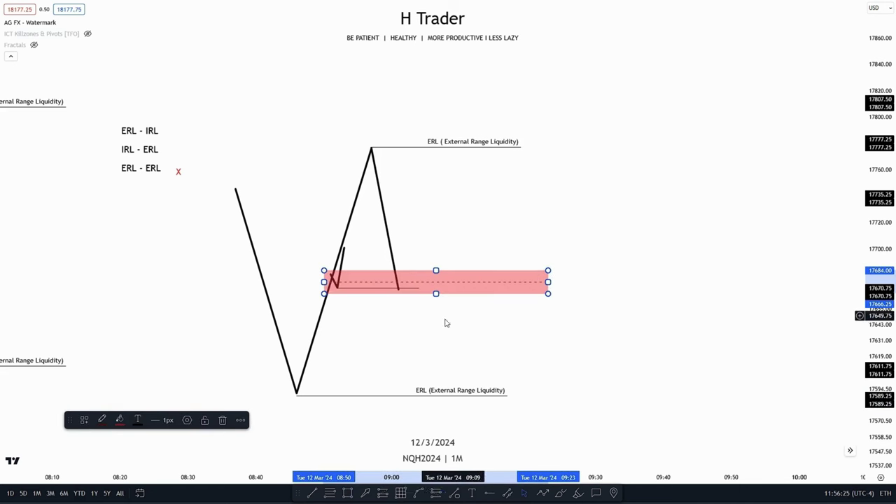
{"action": "key", "text": "Delete"}
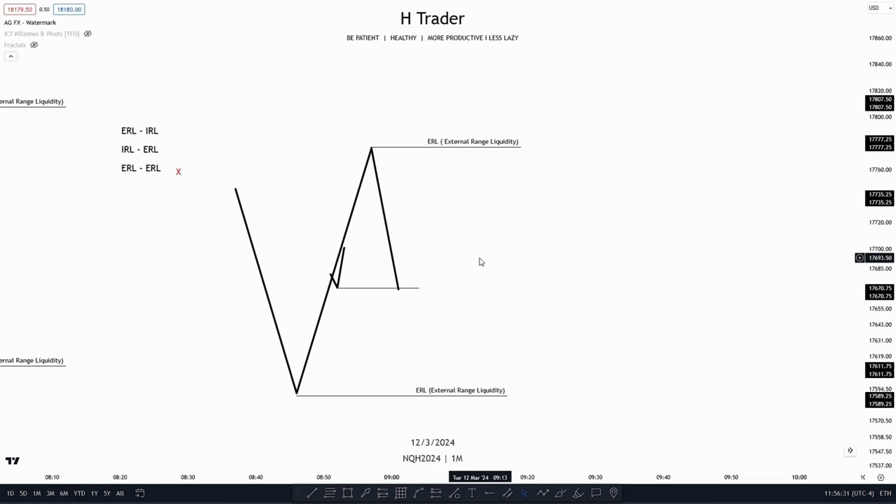
Draw a zigzag path of higher highs and higher lows from the second diagram's internal level at 09:01 up to about 17859 at 09:32.
{"action": "left_click_drag", "start_coordinate": [506, 280], "coordinate": [502, 295]}
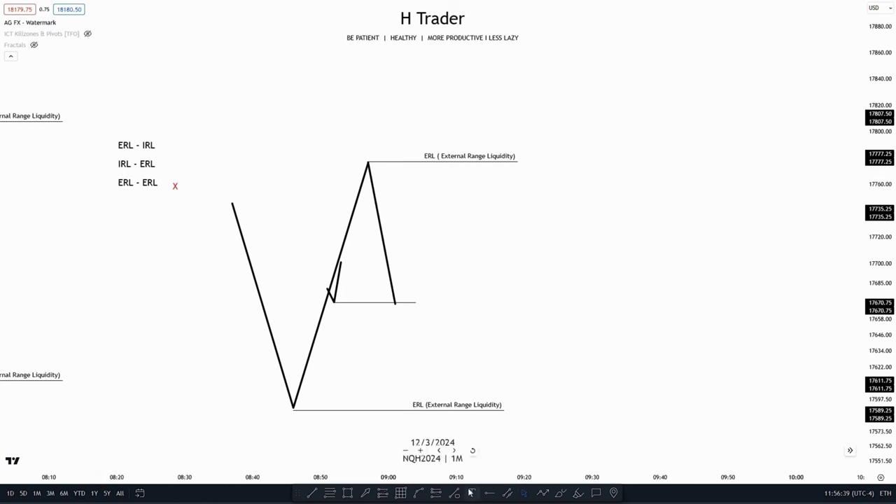
{"action": "left_click", "coordinate": [544, 493]}
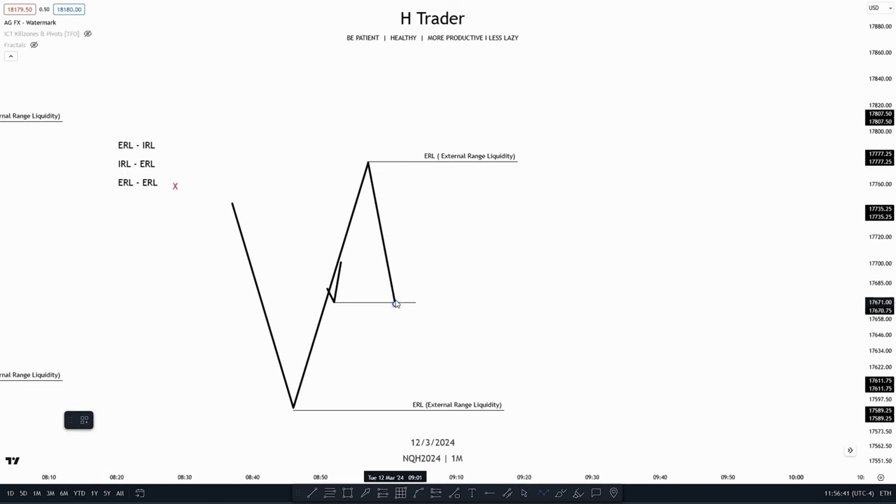
{"action": "left_click", "coordinate": [396, 304]}
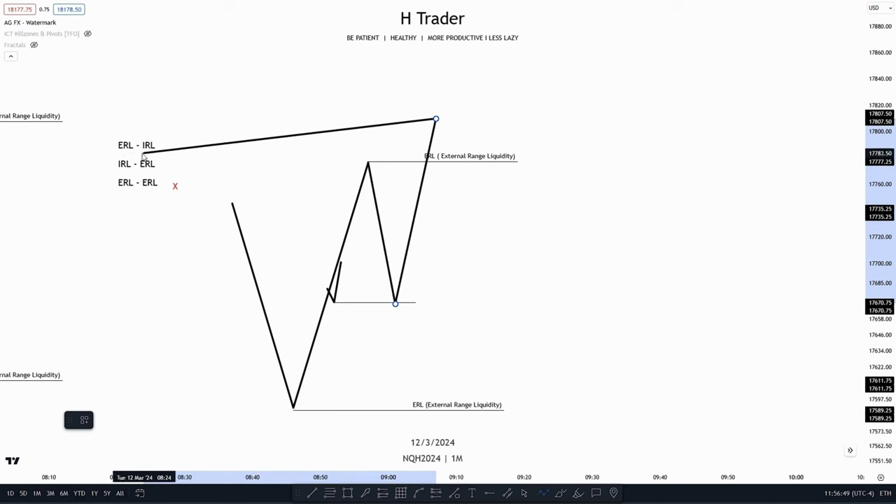
{"action": "left_click", "coordinate": [463, 238]}
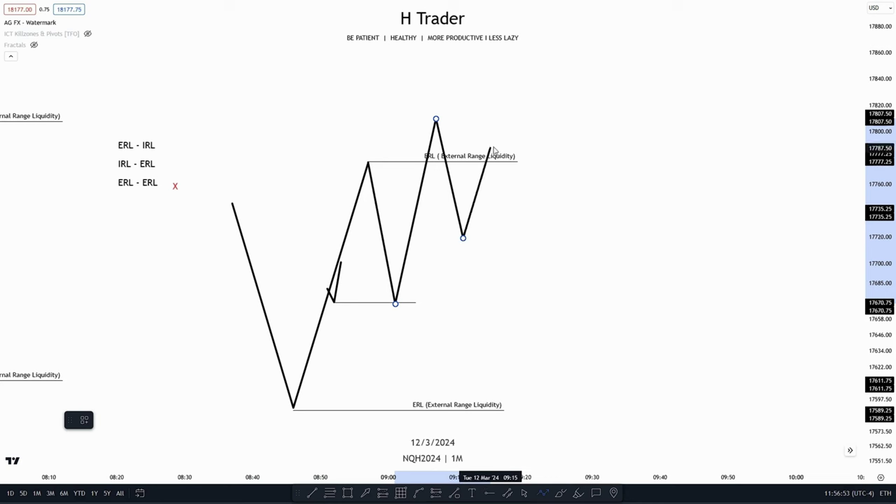
{"action": "left_click", "coordinate": [504, 95]}
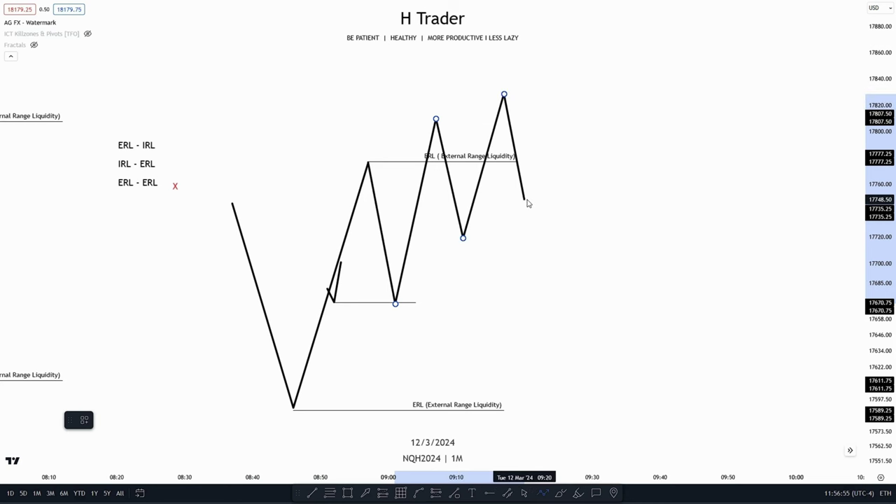
{"action": "left_click", "coordinate": [565, 71]}
{"action": "left_click", "coordinate": [572, 164]}
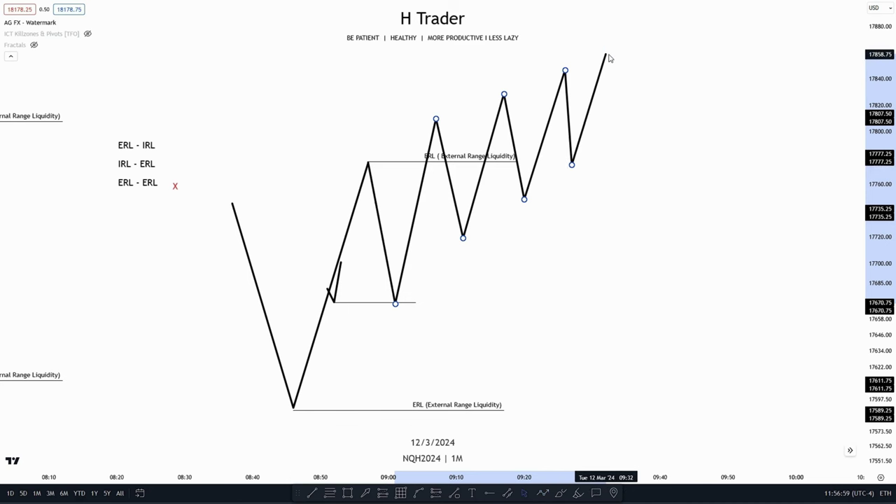
{"action": "double_click", "coordinate": [606, 54]}
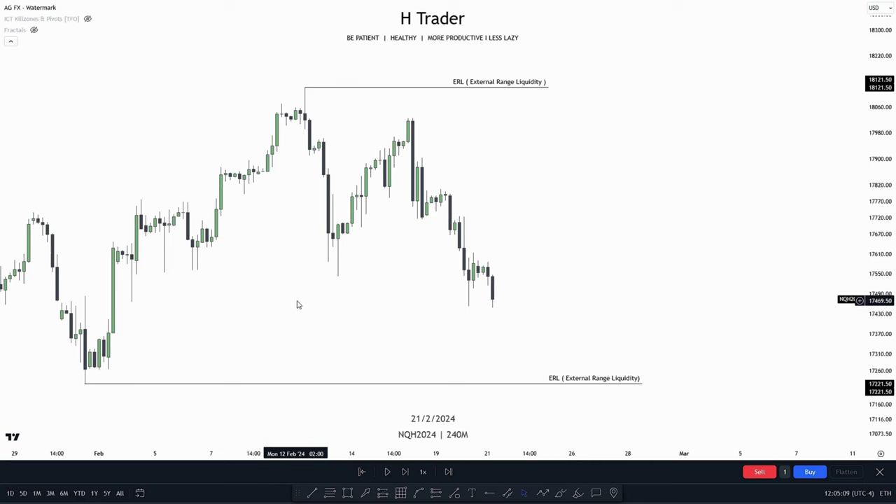
Draw a trend line at 17548.50 from the 2 February candle to the 13 February low on the 240-minute chart, and delete it.
{"action": "left_click", "coordinate": [313, 493]}
{"action": "left_click", "coordinate": [138, 275]}
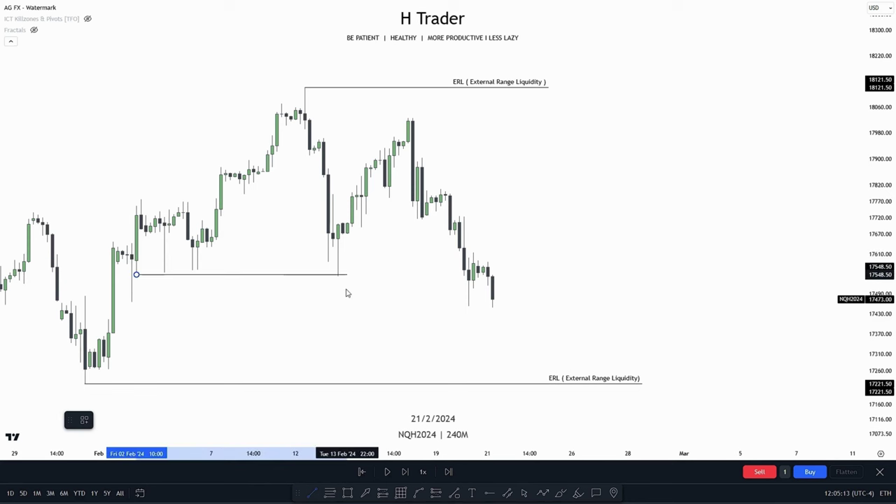
{"action": "left_click", "coordinate": [338, 290]}
{"action": "left_click", "coordinate": [370, 286]}
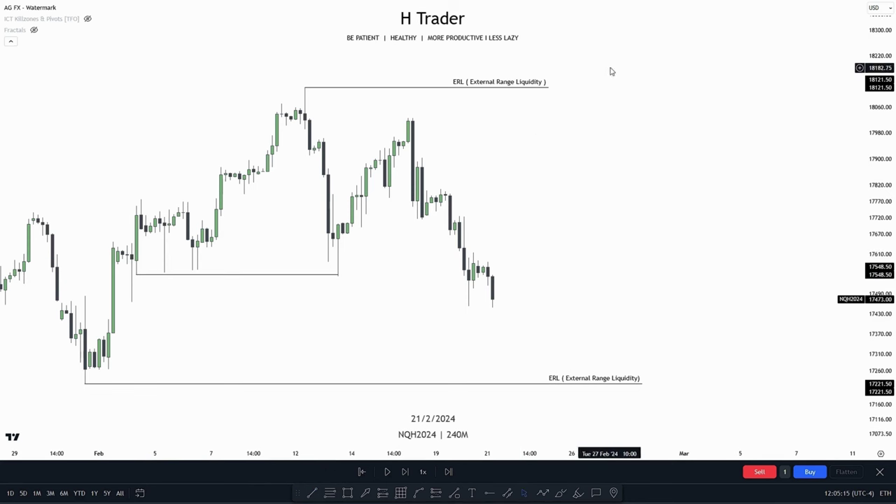
{"action": "left_click", "coordinate": [329, 278]}
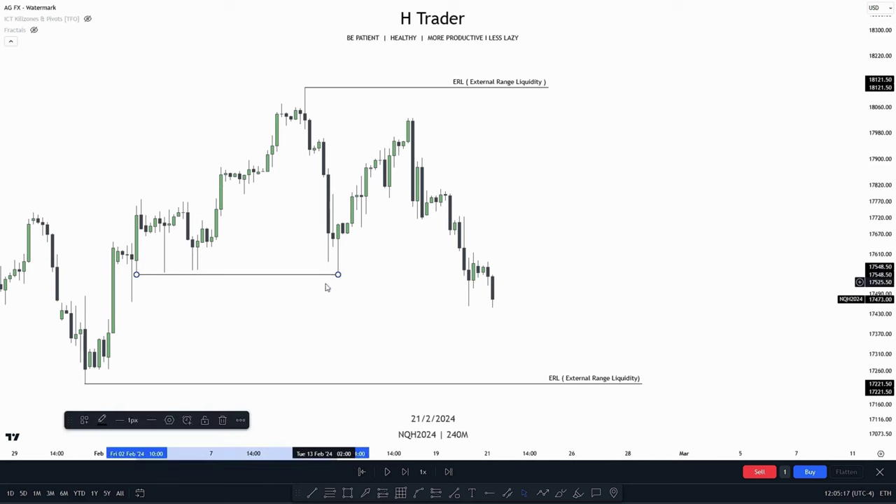
{"action": "key", "text": "Delete"}
Draw a Fibonacci retracement from the external range low at 17221.50 to the external range high at 18121.50.
{"action": "left_click", "coordinate": [331, 495]}
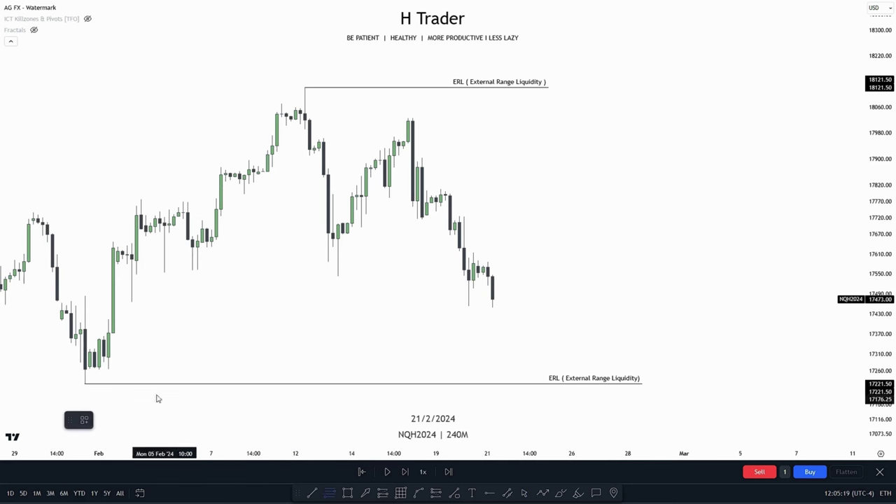
{"action": "left_click", "coordinate": [85, 384]}
{"action": "left_click", "coordinate": [305, 87]}
{"action": "left_click", "coordinate": [181, 292]}
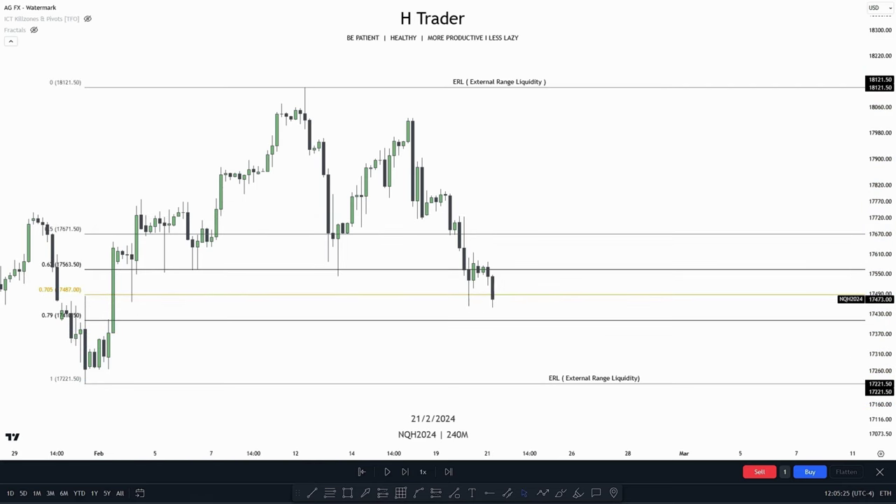
Mark the 1 February fair value gap with a rectangle from 17414.00 to 17578.50 and extend it past 28 February.
{"action": "left_click", "coordinate": [348, 494]}
{"action": "left_click", "coordinate": [110, 321]}
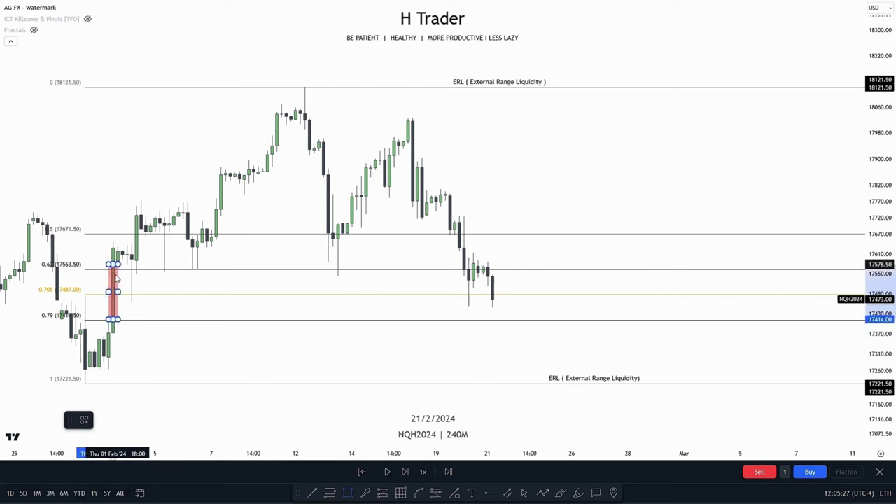
{"action": "left_click", "coordinate": [115, 273]}
{"action": "mouse_move", "coordinate": [115, 292]}
{"action": "left_mouse_down"}
{"action": "mouse_move", "coordinate": [469, 322]}
{"action": "mouse_move", "coordinate": [645, 326]}
{"action": "left_mouse_up"}
{"action": "left_click", "coordinate": [549, 364]}
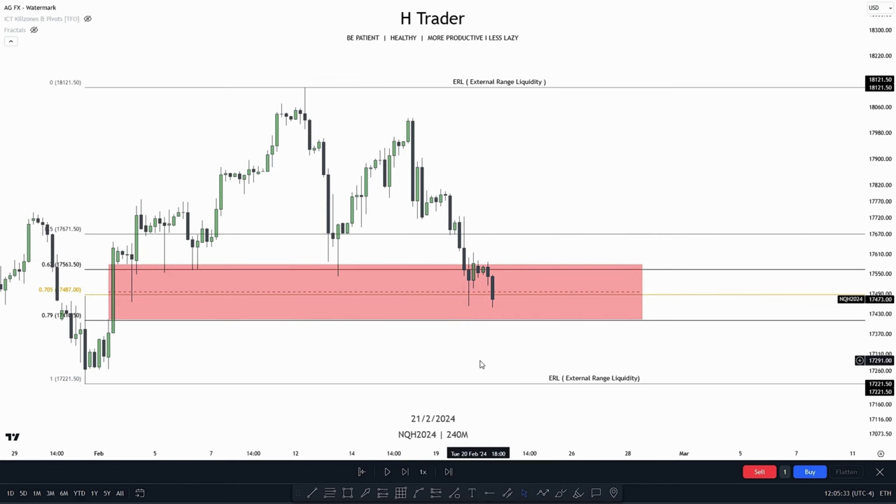
{"action": "left_click_drag", "start_coordinate": [473, 359], "coordinate": [399, 369]}
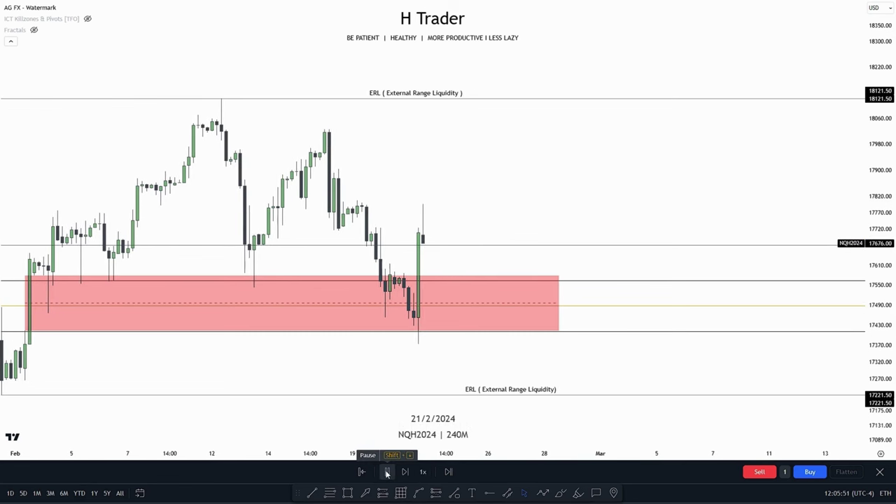
Pause the replay, set its speed to 3x, and advance the 240-minute chart to 23 February 2024.
{"action": "left_click", "coordinate": [387, 473]}
{"action": "left_click_drag", "start_coordinate": [409, 365], "coordinate": [416, 364]}
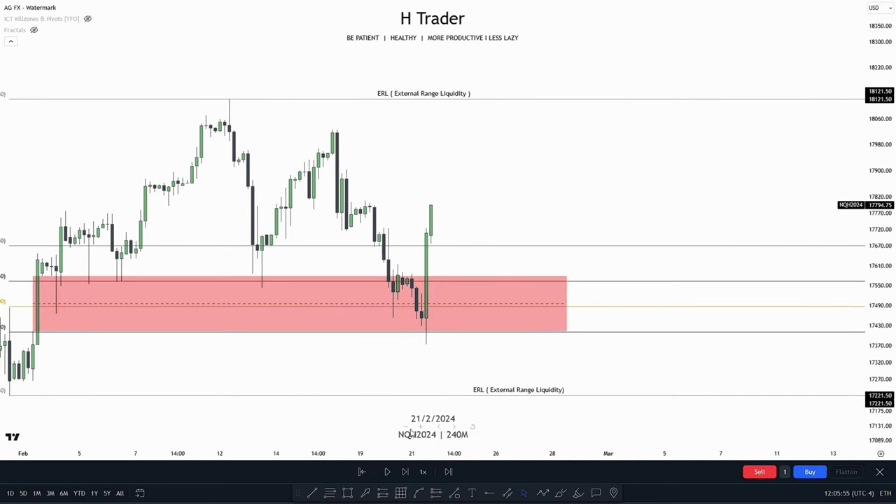
{"action": "left_click", "coordinate": [423, 472]}
{"action": "left_click", "coordinate": [425, 394]}
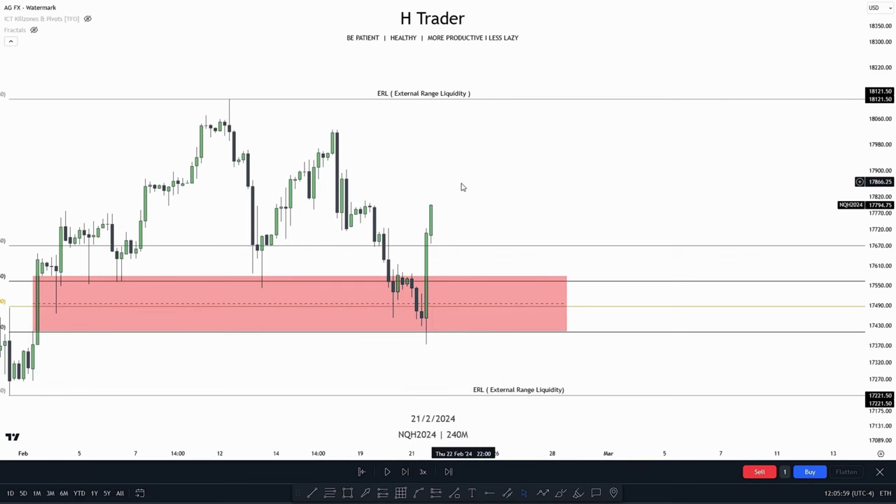
{"action": "left_click", "coordinate": [388, 473]}
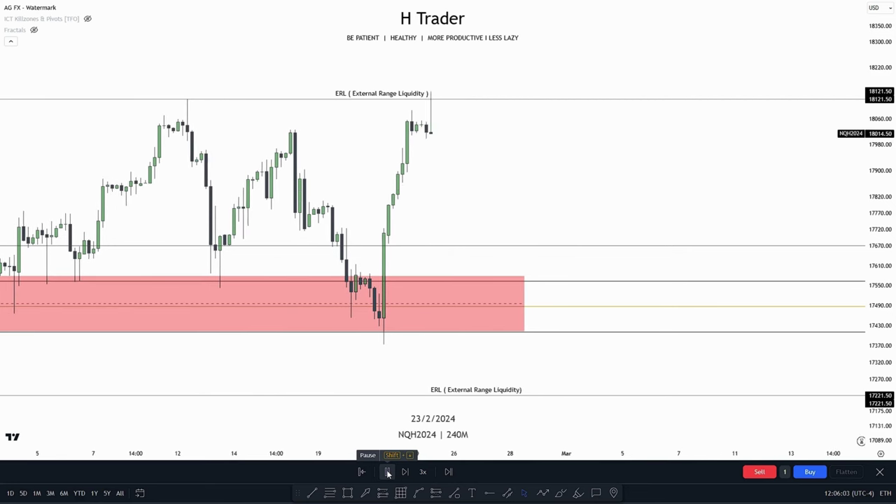
{"action": "left_click", "coordinate": [387, 472]}
Examine the price move from the 17414.00–17578.50 fair value gap up to the external range high at 18121.50.
{"action": "left_click_drag", "start_coordinate": [468, 222], "coordinate": [494, 203]}
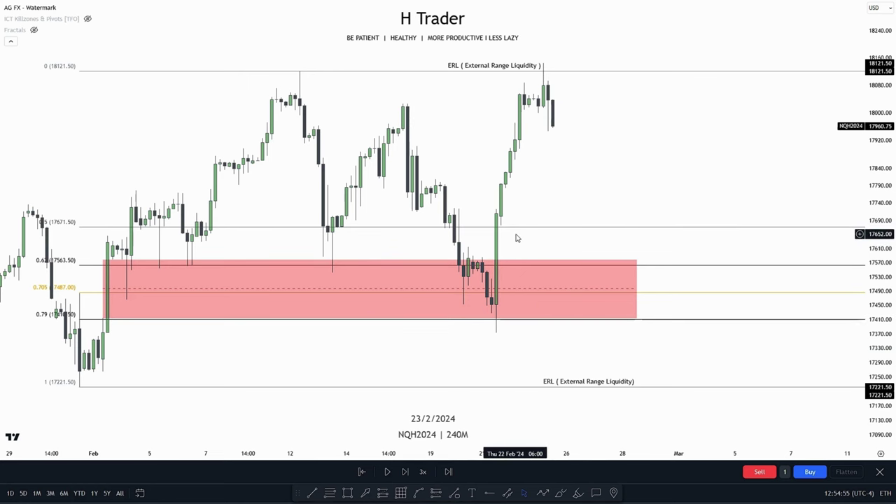
{"action": "left_click_drag", "start_coordinate": [516, 238], "coordinate": [511, 270]}
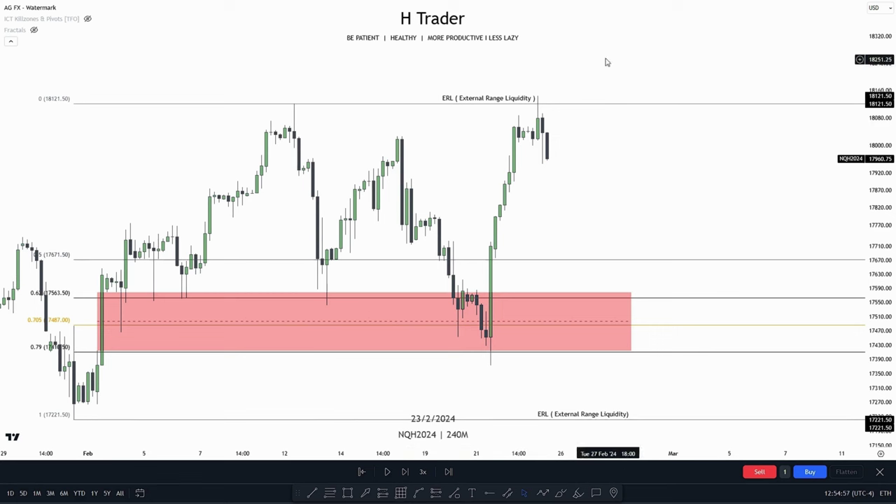
{"action": "left_click_drag", "start_coordinate": [648, 208], "coordinate": [596, 168]}
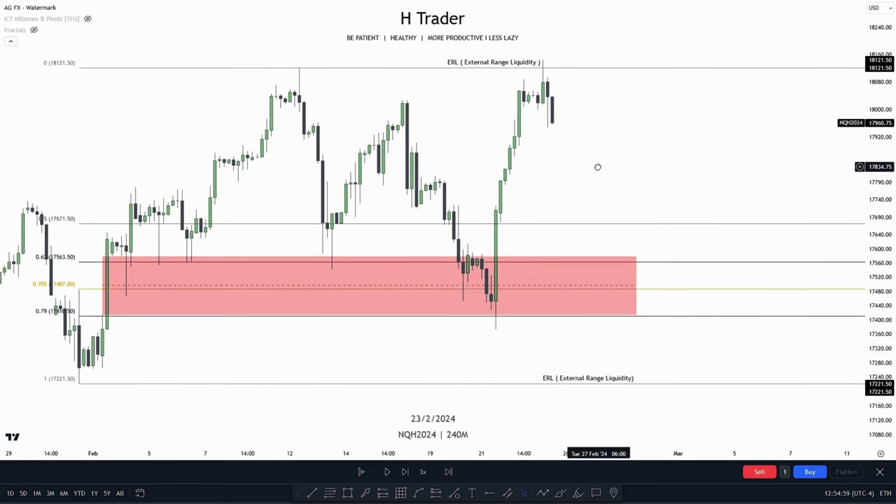
{"action": "left_click_drag", "start_coordinate": [542, 199], "coordinate": [536, 210]}
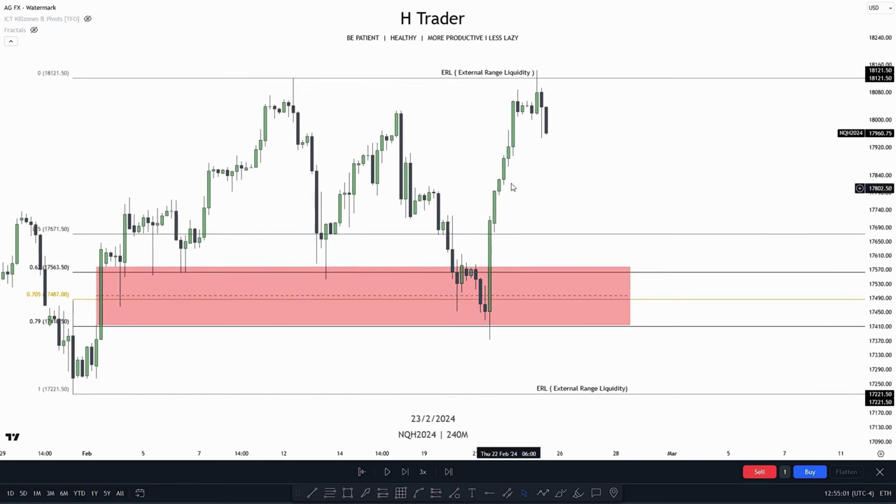
{"action": "left_click_drag", "start_coordinate": [556, 167], "coordinate": [570, 232]}
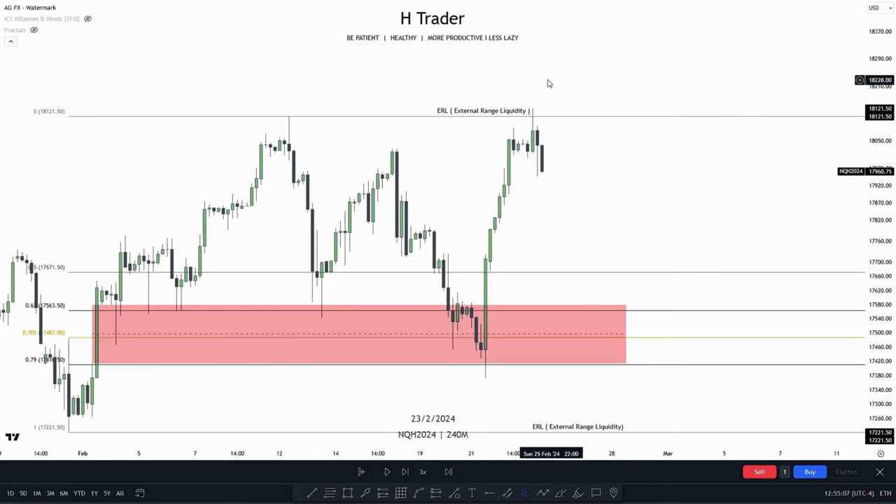
{"action": "left_click_drag", "start_coordinate": [611, 191], "coordinate": [609, 187]}
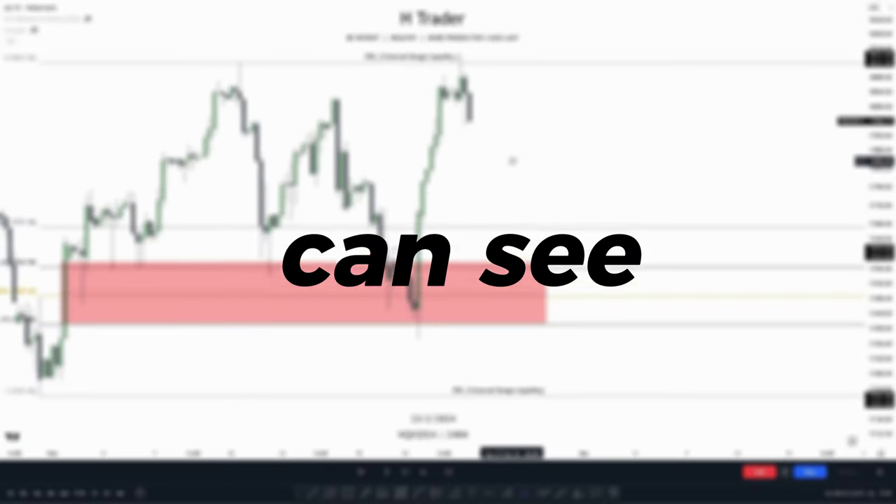
{"action": "left_click_drag", "start_coordinate": [511, 159], "coordinate": [514, 147]}
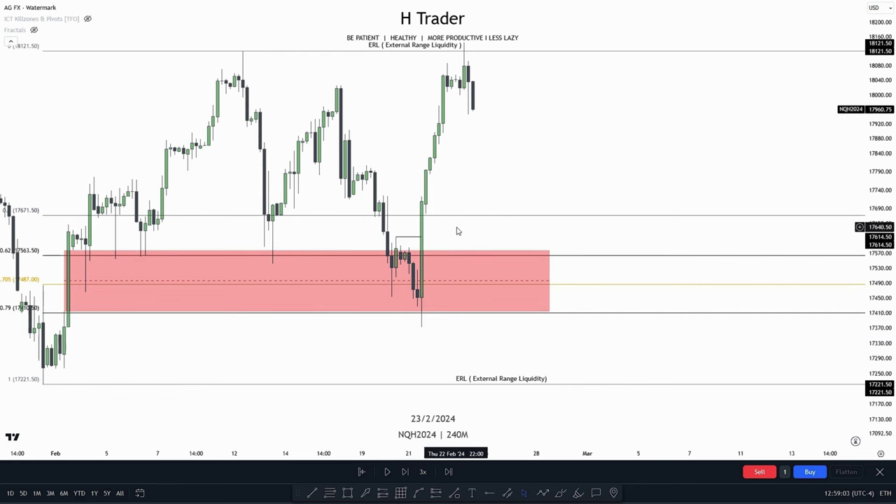
{"action": "left_click_drag", "start_coordinate": [456, 230], "coordinate": [470, 229]}
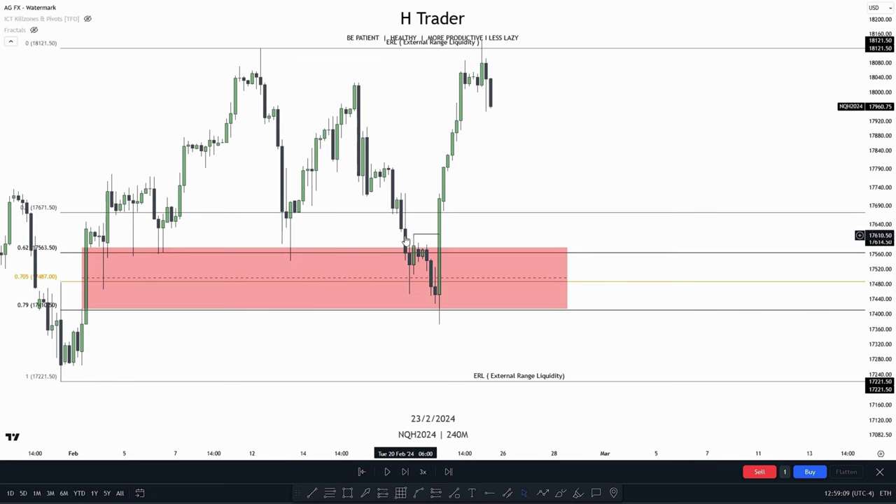
{"action": "left_click_drag", "start_coordinate": [494, 223], "coordinate": [481, 209]}
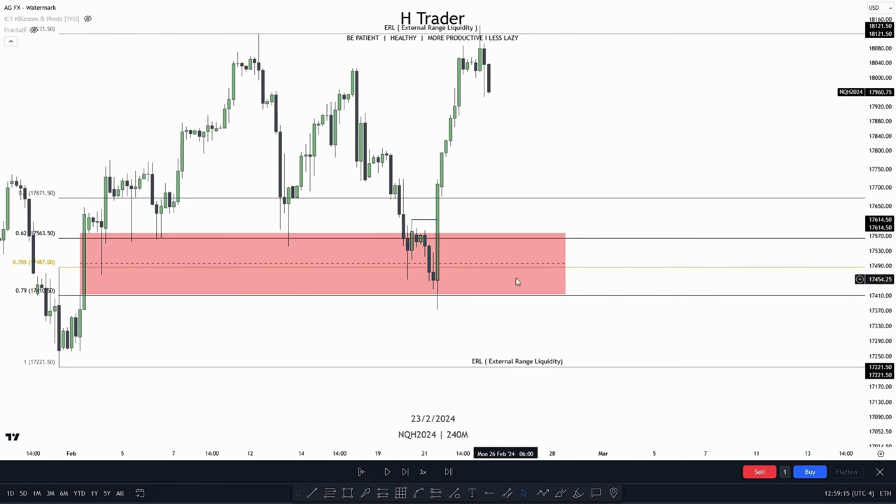
{"action": "left_click_drag", "start_coordinate": [576, 136], "coordinate": [567, 214]}
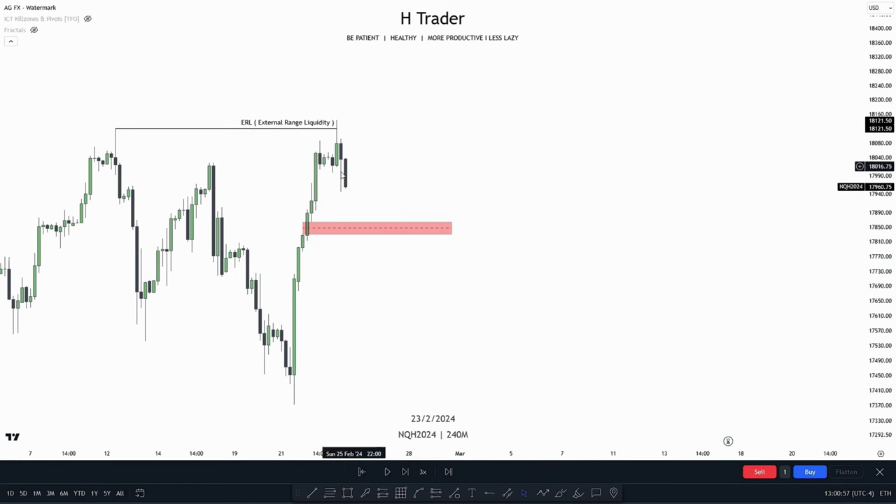
Draw a rectangle over the upper gap from about 17970 to 18005, and delete it.
{"action": "left_click_drag", "start_coordinate": [466, 170], "coordinate": [467, 179]}
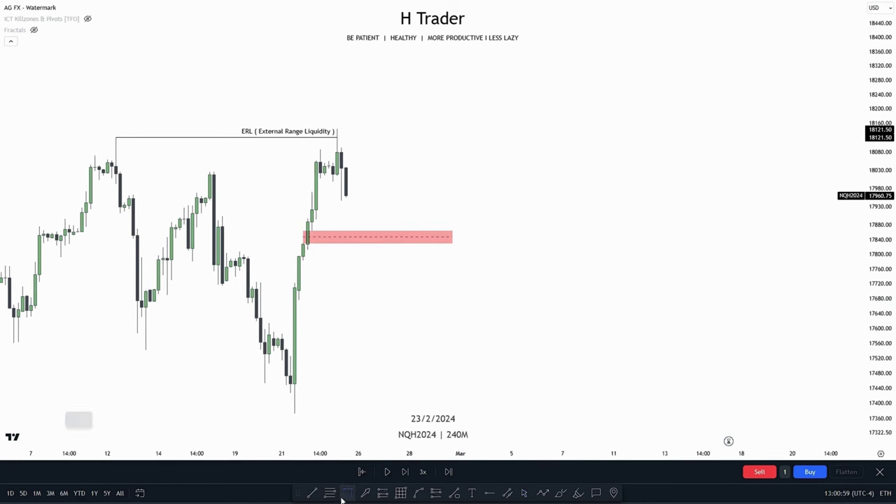
{"action": "left_click", "coordinate": [344, 495]}
{"action": "mouse_move", "coordinate": [312, 193]}
{"action": "left_mouse_down"}
{"action": "mouse_move", "coordinate": [319, 215]}
{"action": "mouse_move", "coordinate": [321, 176]}
{"action": "mouse_move", "coordinate": [410, 185]}
{"action": "left_mouse_up"}
{"action": "left_click", "coordinate": [395, 218]}
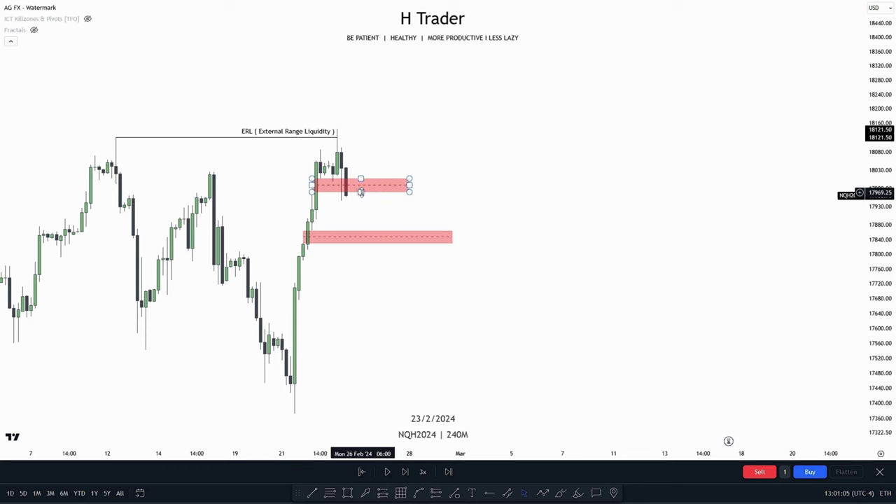
{"action": "key", "text": "Delete"}
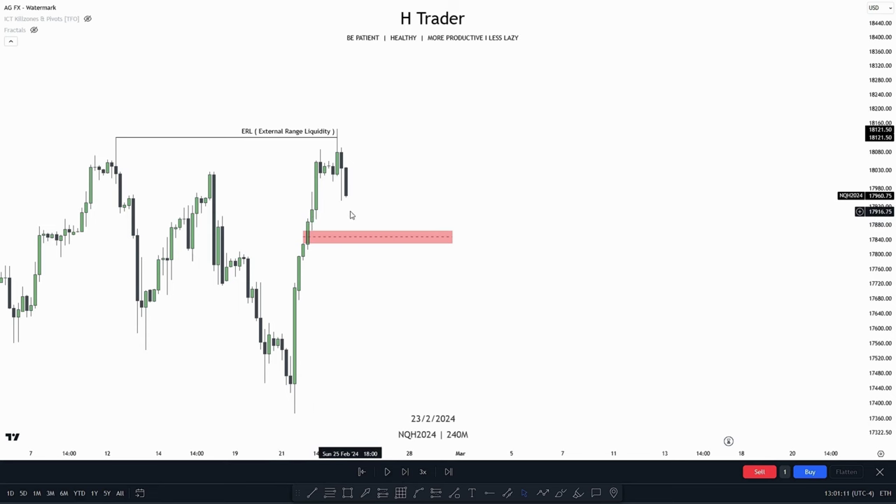
Advance the 240-minute chart replay to 28 February 2024.
{"action": "left_click_drag", "start_coordinate": [351, 211], "coordinate": [367, 205]}
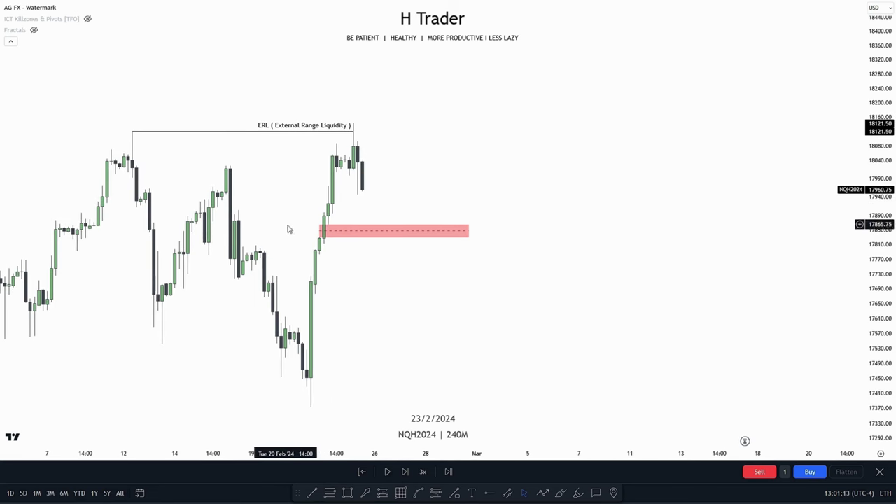
{"action": "scroll", "coordinate": [420, 199], "scroll_direction": "left", "scroll_amount": 2}
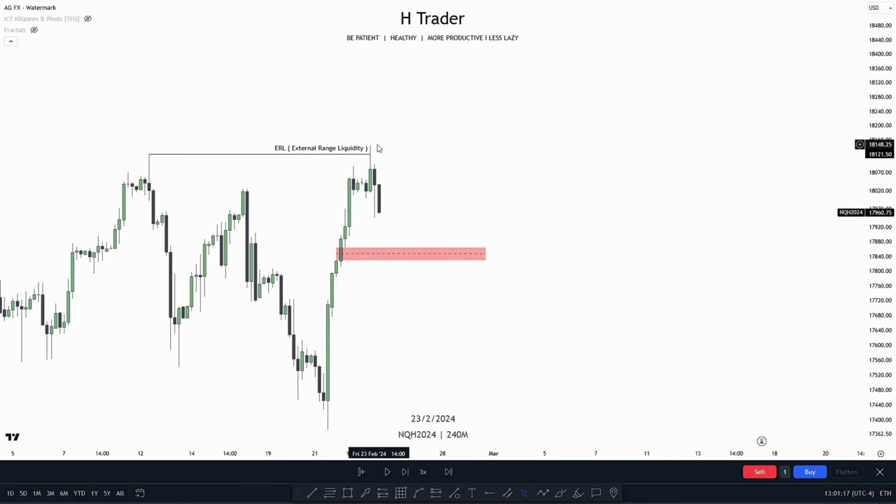
{"action": "left_click_drag", "start_coordinate": [500, 194], "coordinate": [505, 161]}
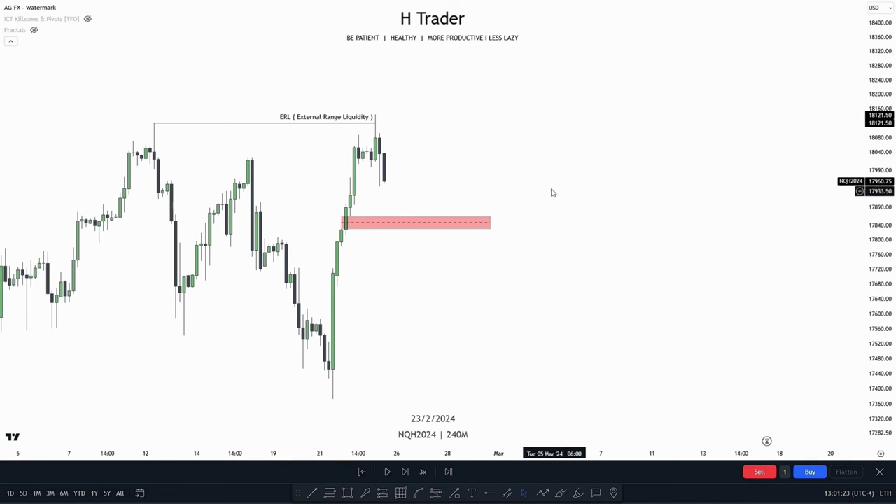
{"action": "left_click_drag", "start_coordinate": [430, 272], "coordinate": [386, 274]}
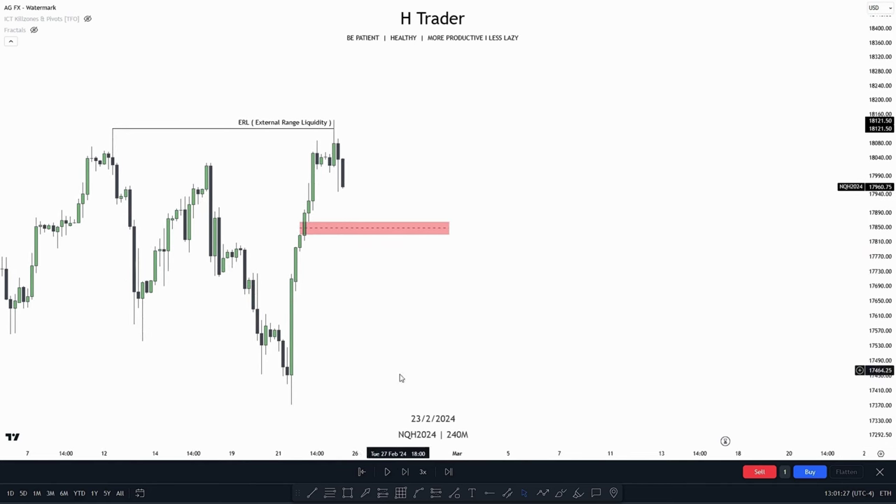
{"action": "left_click", "coordinate": [387, 473]}
{"action": "left_click_drag", "start_coordinate": [413, 280], "coordinate": [472, 317]}
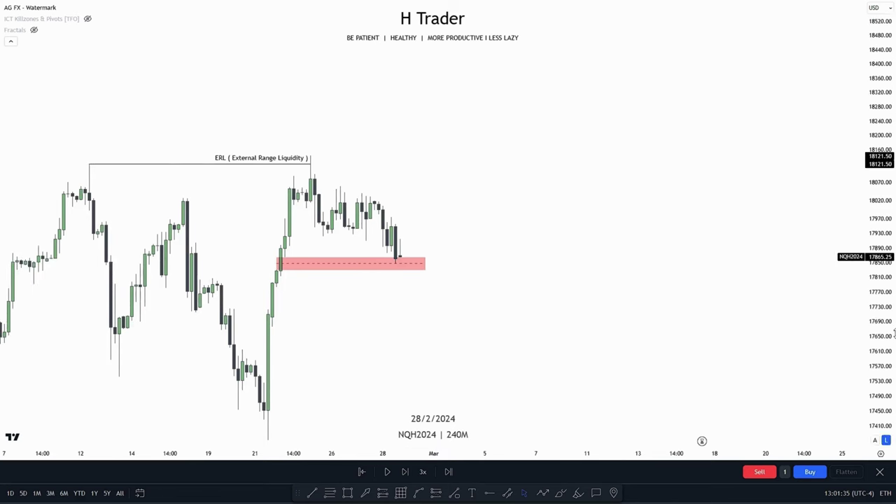
Move the external range liquidity line to start at the 23 February high at 18144.75.
{"action": "left_click_drag", "start_coordinate": [880, 287], "coordinate": [880, 267]}
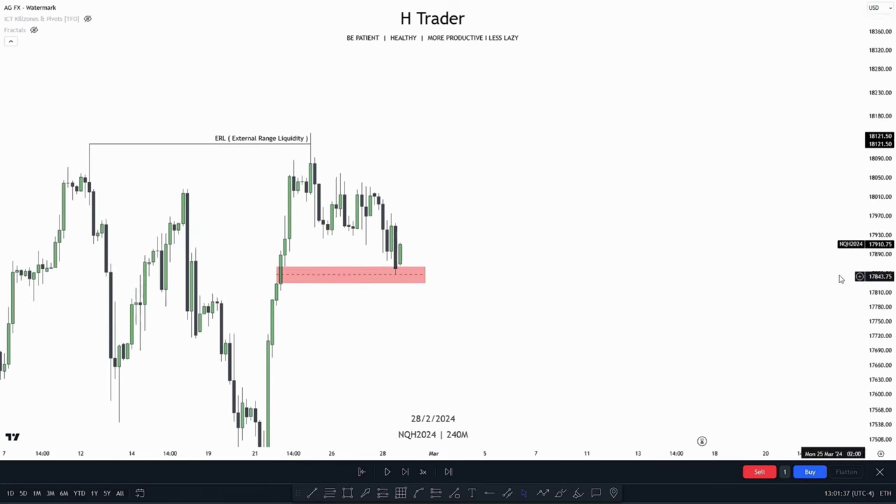
{"action": "scroll", "coordinate": [623, 266], "scroll_direction": "up", "scroll_amount": 3}
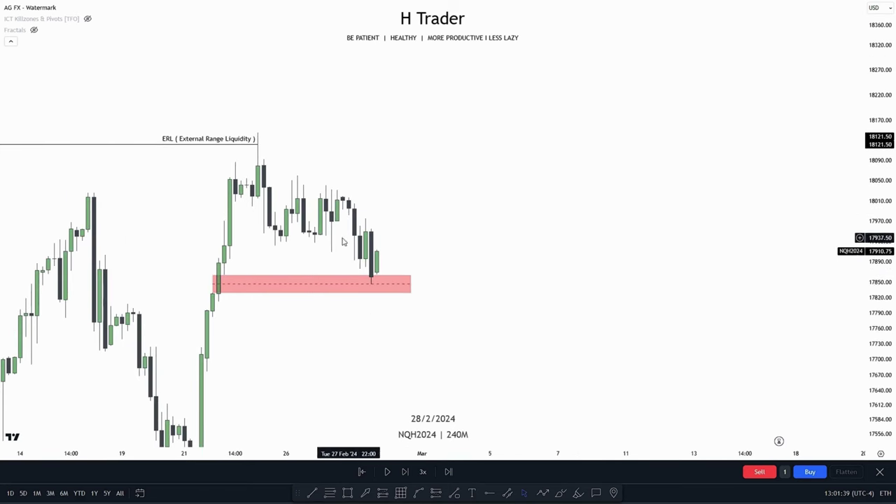
{"action": "scroll", "coordinate": [515, 236], "scroll_direction": "down", "scroll_amount": 3}
{"action": "scroll", "coordinate": [514, 234], "scroll_direction": "down", "scroll_amount": 1}
{"action": "left_click_drag", "start_coordinate": [438, 192], "coordinate": [396, 189]}
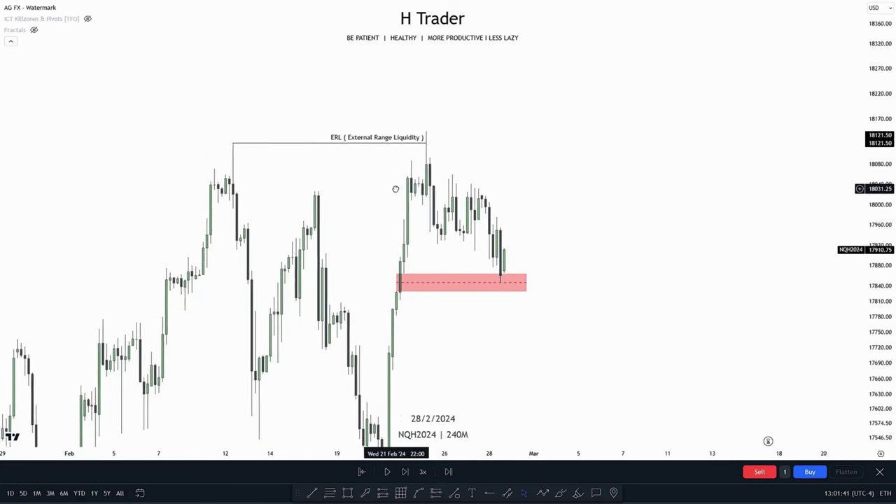
{"action": "scroll", "coordinate": [397, 193], "scroll_direction": "up", "scroll_amount": 2}
{"action": "left_click_drag", "start_coordinate": [484, 206], "coordinate": [483, 199]}
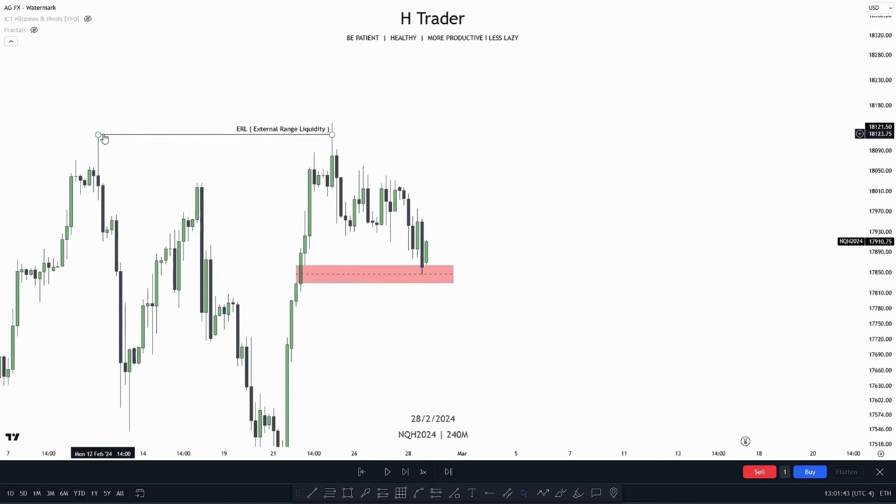
{"action": "mouse_move", "coordinate": [103, 138]}
{"action": "left_mouse_down"}
{"action": "mouse_move", "coordinate": [326, 139]}
{"action": "mouse_move", "coordinate": [331, 124]}
{"action": "mouse_move", "coordinate": [334, 137]}
{"action": "mouse_move", "coordinate": [483, 136]}
{"action": "mouse_move", "coordinate": [566, 182]}
{"action": "left_mouse_up"}
{"action": "left_click", "coordinate": [586, 214]}
{"action": "left_click_drag", "start_coordinate": [586, 214], "coordinate": [563, 230]}
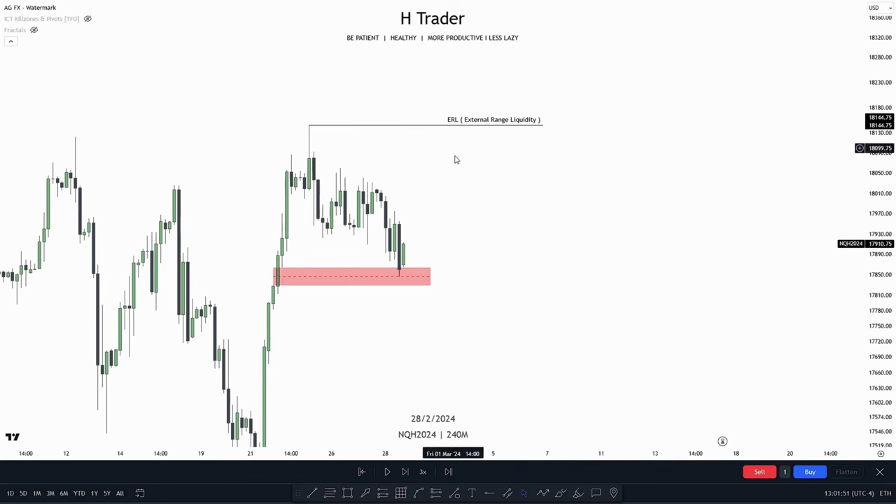
Set the replay speed to 10x and advance the 240-minute chart to 4 March 2024.
{"action": "left_click_drag", "start_coordinate": [523, 224], "coordinate": [513, 222]}
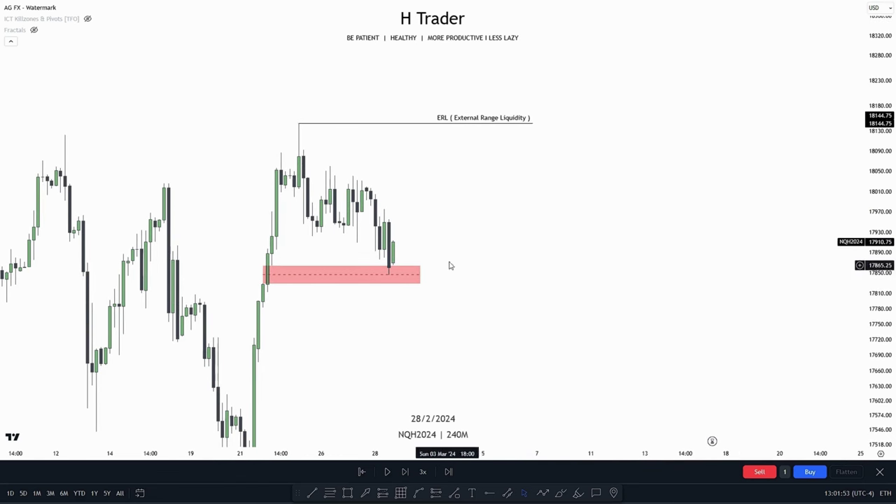
{"action": "left_click", "coordinate": [423, 472]}
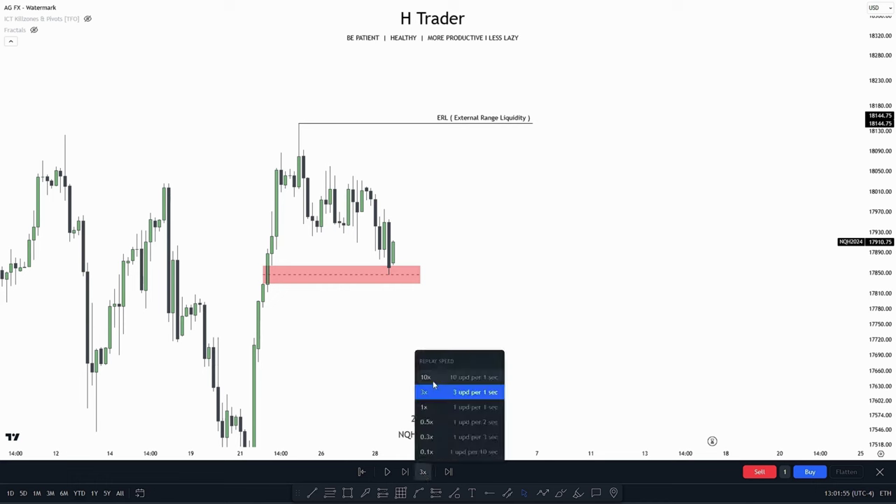
{"action": "left_click", "coordinate": [433, 386]}
{"action": "left_click", "coordinate": [387, 473]}
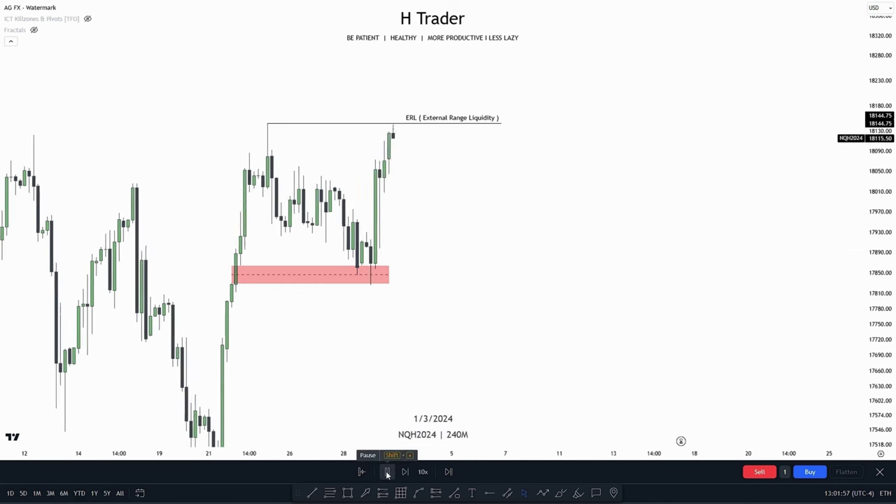
{"action": "left_click", "coordinate": [387, 472]}
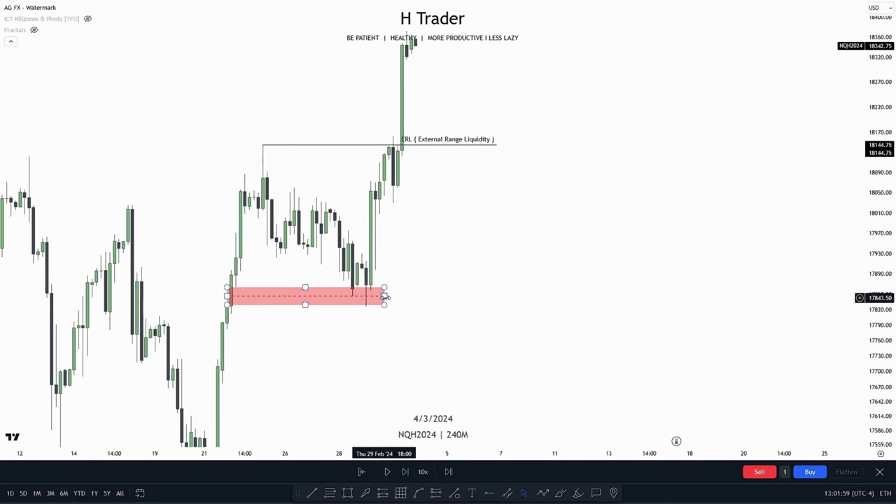
Extend the gap rectangle to about 5 March and the 18144.75 external range liquidity line to 7 March 2024.
{"action": "left_click_drag", "start_coordinate": [385, 297], "coordinate": [461, 318]}
{"action": "left_click_drag", "start_coordinate": [436, 338], "coordinate": [488, 315]}
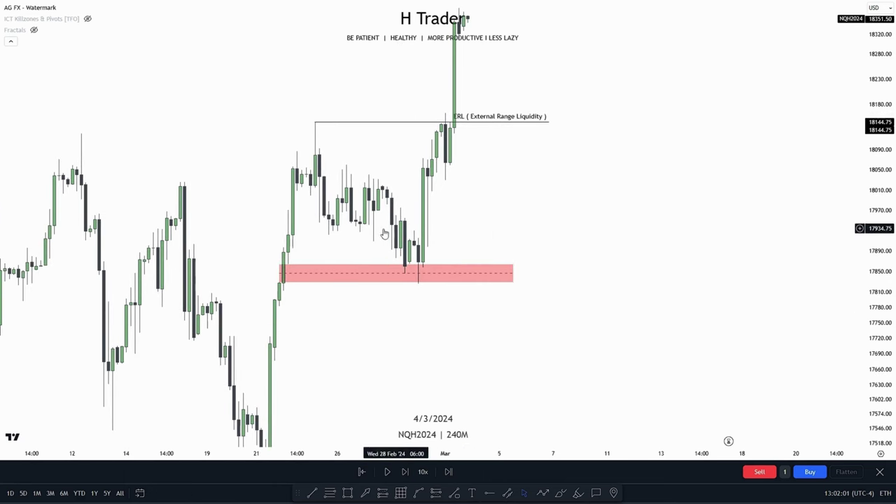
{"action": "left_click_drag", "start_coordinate": [512, 196], "coordinate": [462, 277]}
{"action": "left_click_drag", "start_coordinate": [500, 202], "coordinate": [526, 203]}
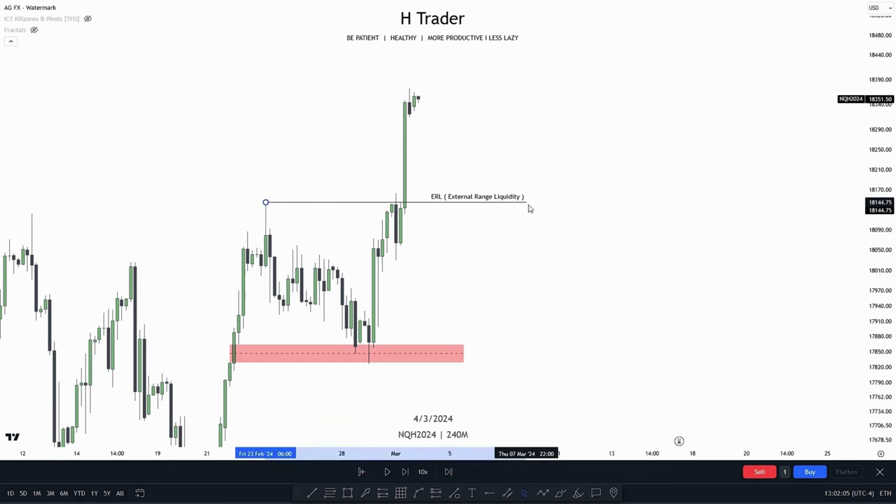
{"action": "left_click", "coordinate": [520, 154]}
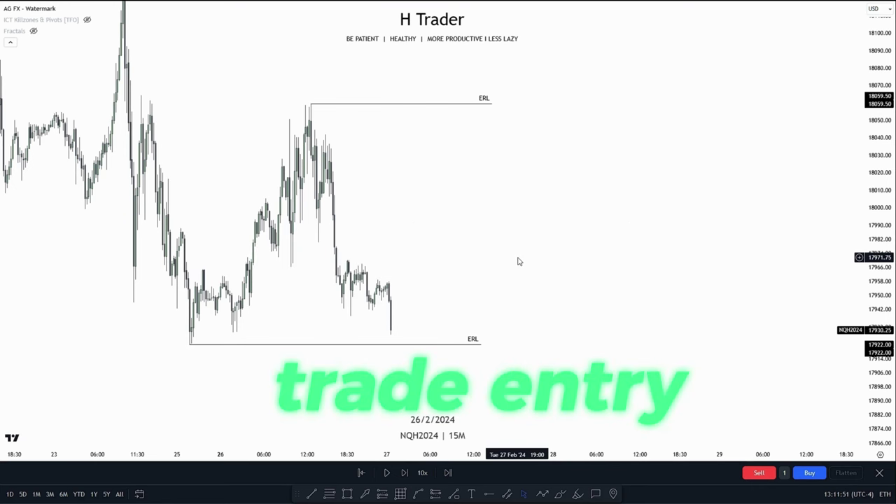
{"action": "left_click_drag", "start_coordinate": [519, 259], "coordinate": [488, 265]}
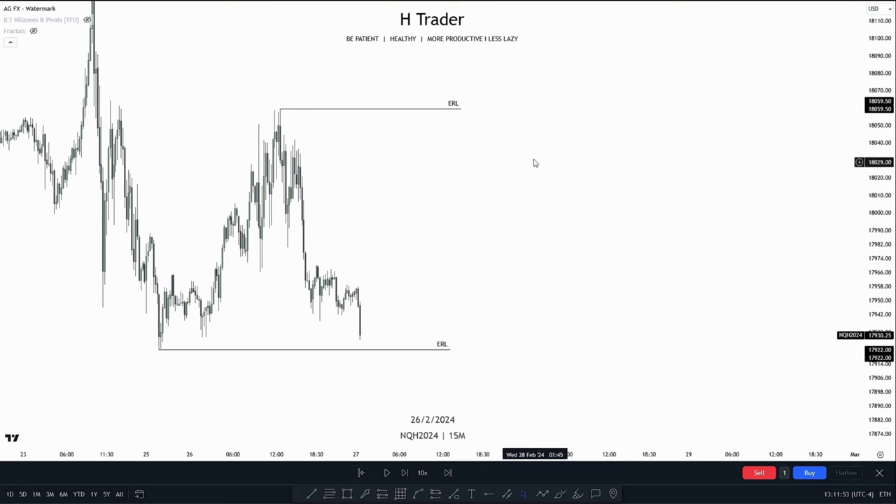
{"action": "left_click_drag", "start_coordinate": [536, 141], "coordinate": [536, 142]}
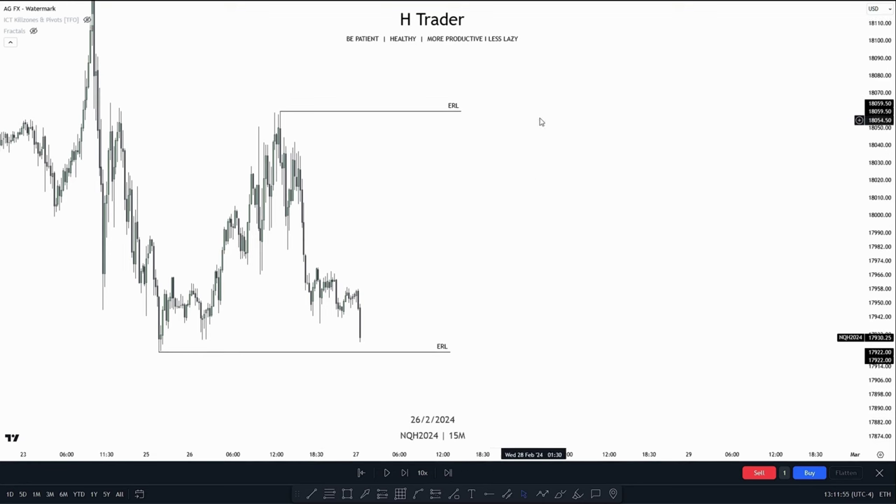
Advance the 15-minute chart replay past the 17922.00 external range low to about 13:45 on 27 February 2024.
{"action": "left_click_drag", "start_coordinate": [506, 253], "coordinate": [490, 219]}
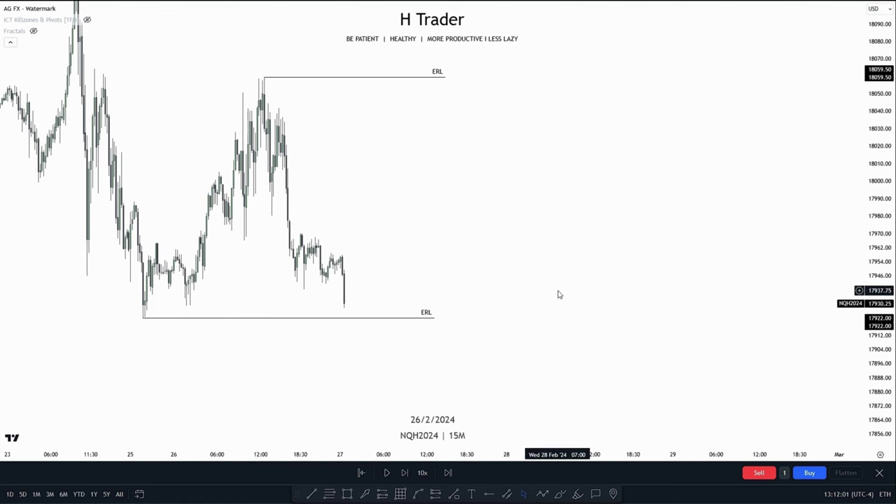
{"action": "left_click_drag", "start_coordinate": [558, 295], "coordinate": [557, 320]}
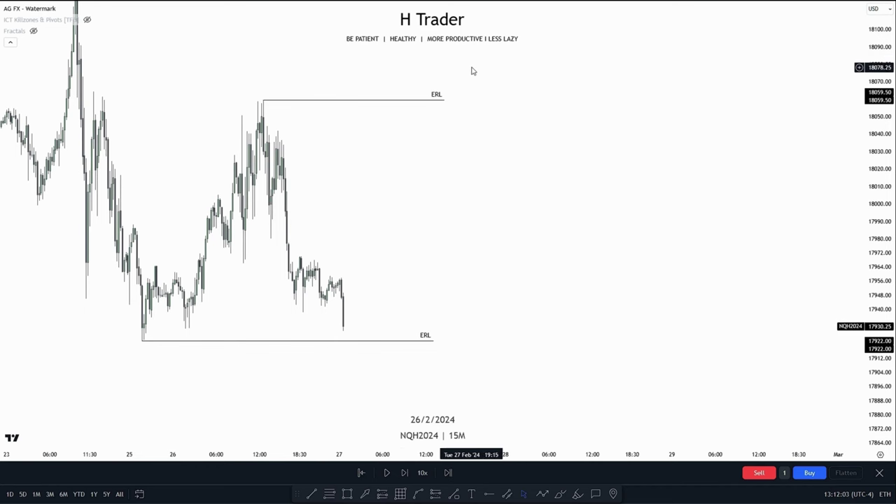
{"action": "left_click", "coordinate": [387, 473]}
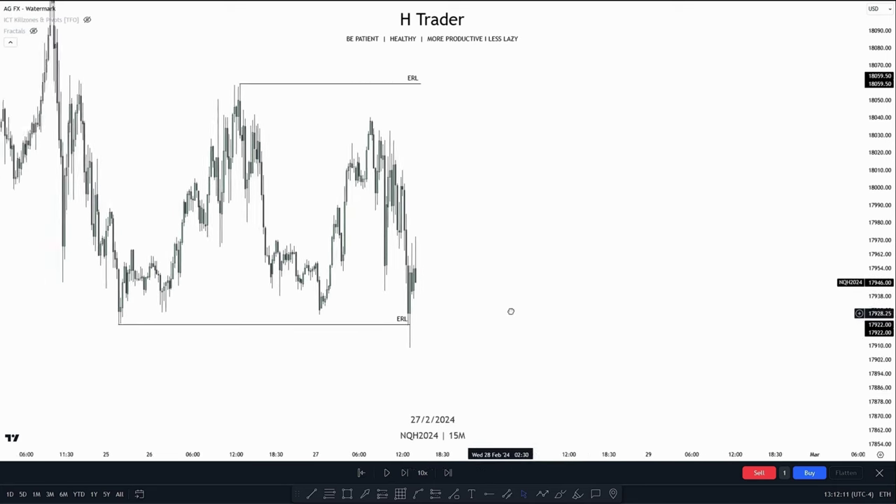
{"action": "scroll", "coordinate": [494, 320], "scroll_direction": "up", "scroll_amount": 1}
{"action": "left_click_drag", "start_coordinate": [511, 312], "coordinate": [575, 308]}
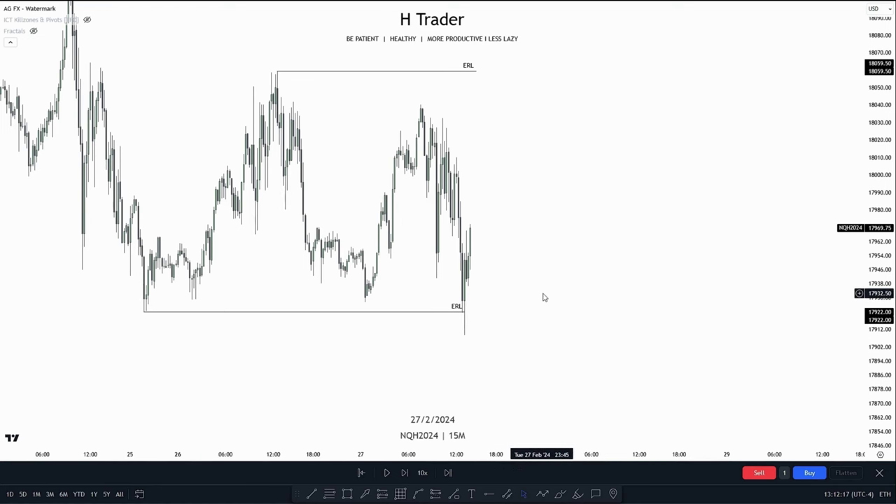
Draw horizontal lines from the 27 February swing highs at 18010.00, 18026.75 and 18032.50, each ending around 20:30.
{"action": "left_click_drag", "start_coordinate": [543, 297], "coordinate": [672, 343]}
{"action": "scroll", "coordinate": [640, 342], "scroll_direction": "up", "scroll_amount": 5}
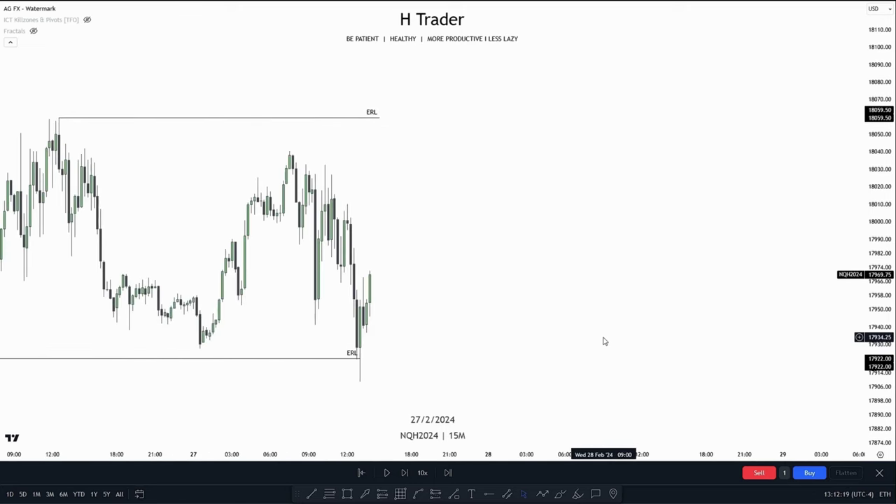
{"action": "left_click_drag", "start_coordinate": [577, 315], "coordinate": [621, 318]}
{"action": "scroll", "coordinate": [518, 280], "scroll_direction": "right", "scroll_amount": 2}
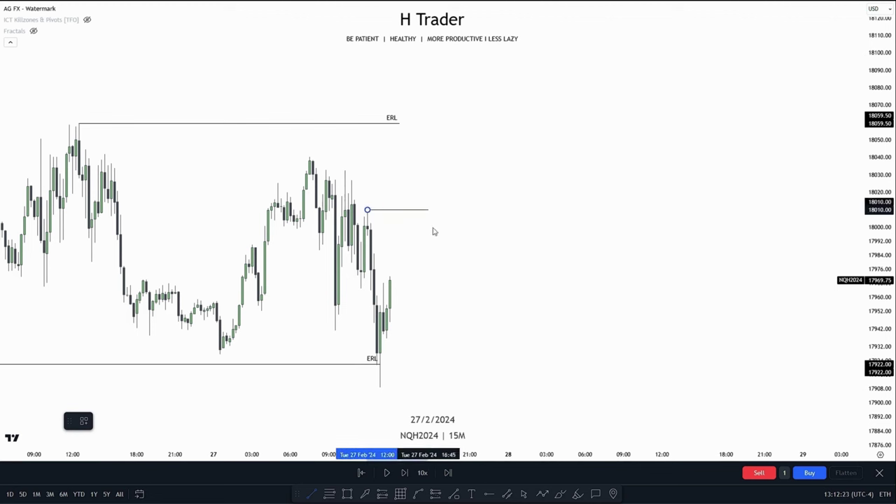
{"action": "left_click", "coordinate": [465, 246]}
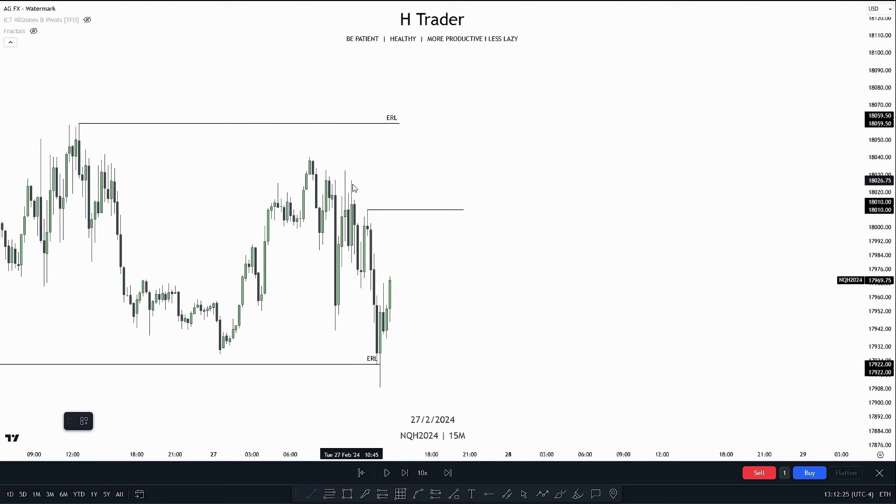
{"action": "left_click", "coordinate": [463, 226]}
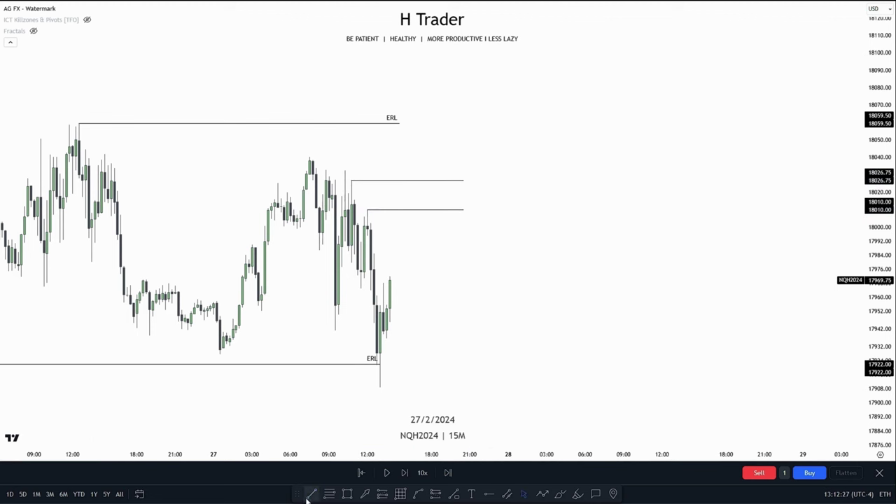
{"action": "left_click", "coordinate": [466, 199]}
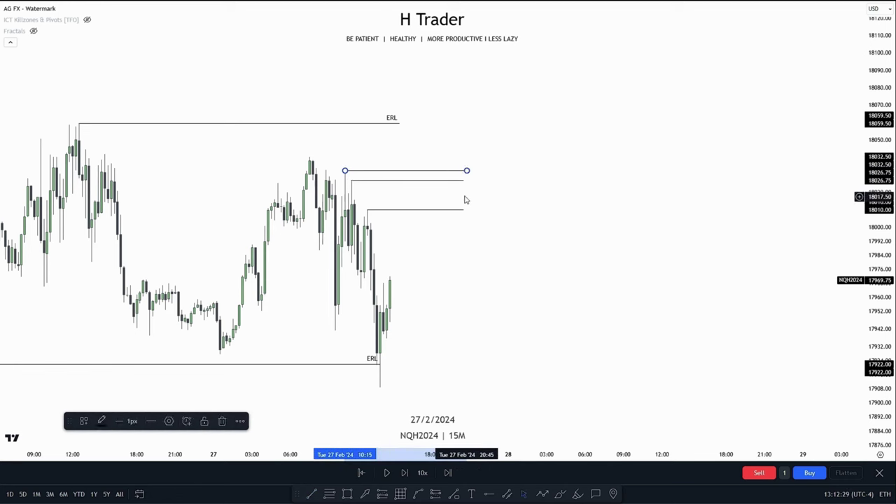
Advance the replay to about 20:30 on 27 February and delete the 18032.50 swing-high line.
{"action": "left_click", "coordinate": [389, 474]}
{"action": "left_click_drag", "start_coordinate": [419, 270], "coordinate": [455, 270]}
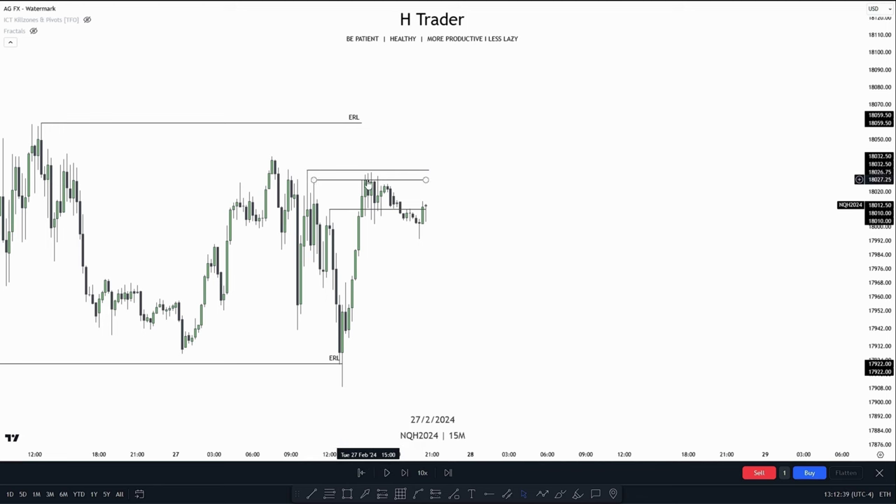
{"action": "left_click", "coordinate": [402, 171]}
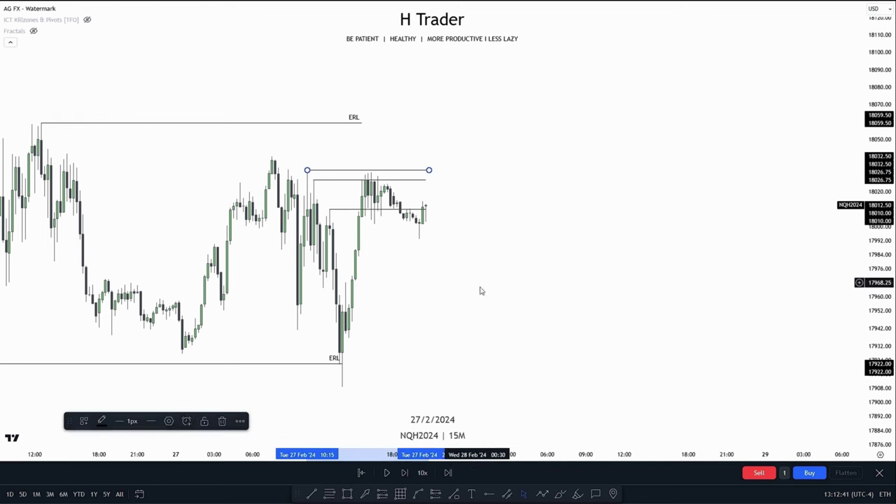
{"action": "key", "text": "Delete"}
Draw a horizontal line from the 27 February swing low at 17908.75 into the morning of 28 February.
{"action": "scroll", "coordinate": [530, 373], "scroll_direction": "down", "scroll_amount": 3}
{"action": "left_click_drag", "start_coordinate": [586, 353], "coordinate": [394, 362]}
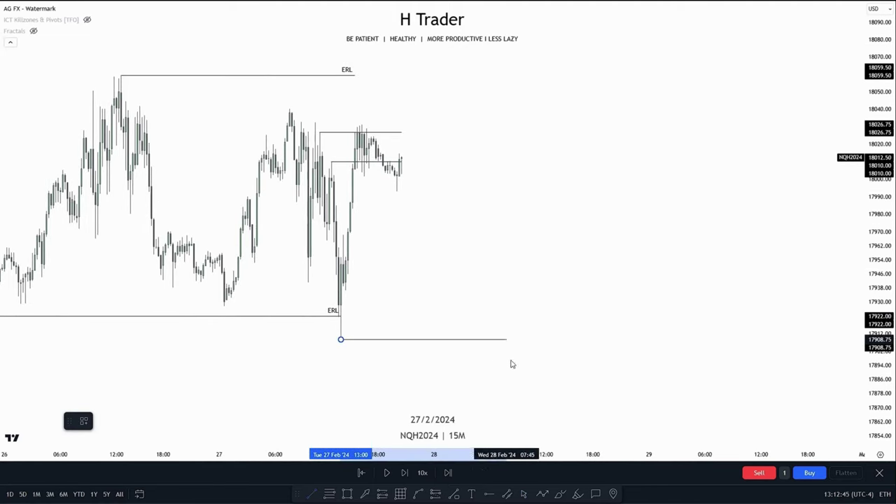
{"action": "left_click", "coordinate": [525, 343]}
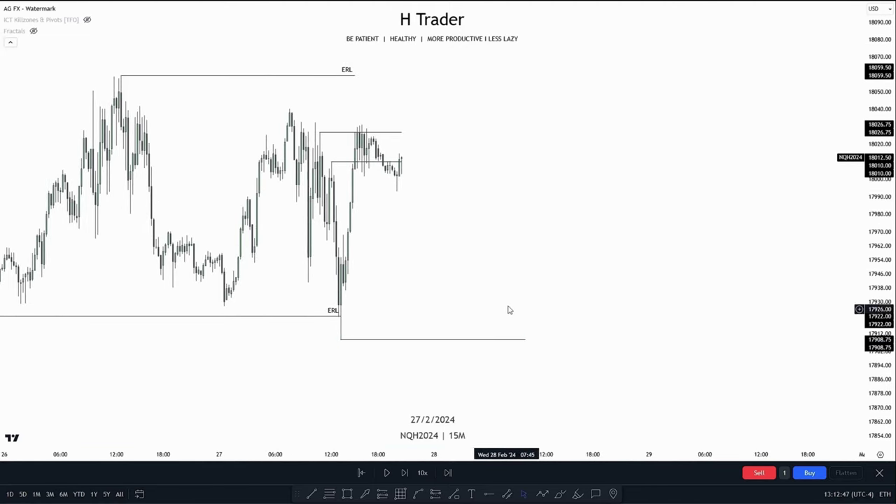
Advance the 15-minute replay beyond the 17908.75 low to about 05:45 on 28 February 2024.
{"action": "left_click_drag", "start_coordinate": [421, 390], "coordinate": [415, 396]}
{"action": "left_click", "coordinate": [387, 473]}
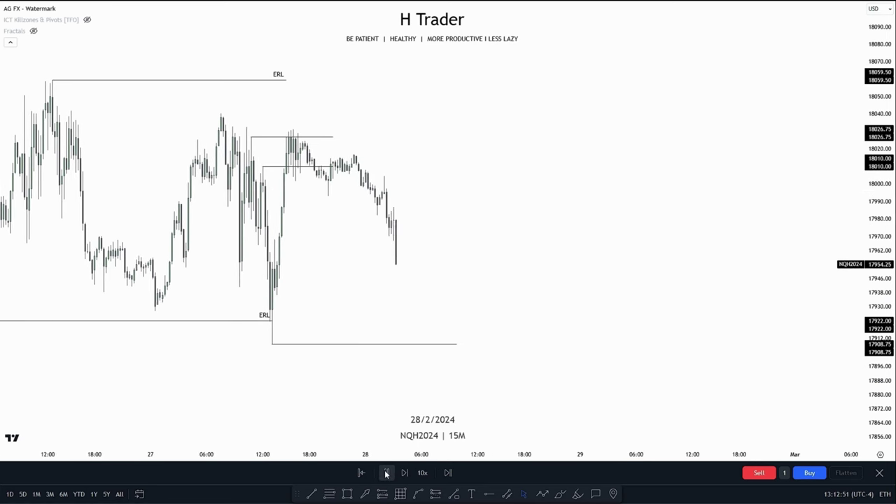
{"action": "left_click", "coordinate": [387, 473]}
{"action": "left_click_drag", "start_coordinate": [545, 311], "coordinate": [605, 268]}
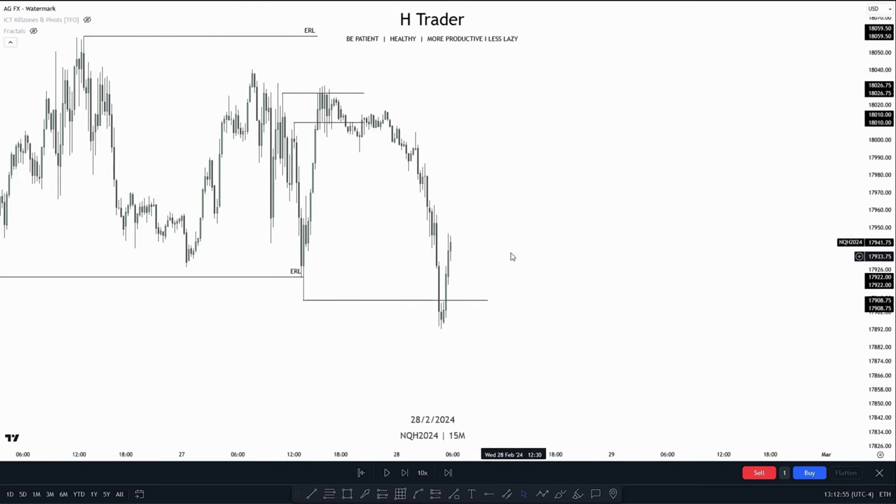
Draw a rectangle over the 27 February gap between 17955.75 and 17969.25 and extend it to about 14:00 on 28 February.
{"action": "scroll", "coordinate": [675, 266], "scroll_direction": "up", "scroll_amount": 3}
{"action": "scroll", "coordinate": [636, 282], "scroll_direction": "up", "scroll_amount": 5}
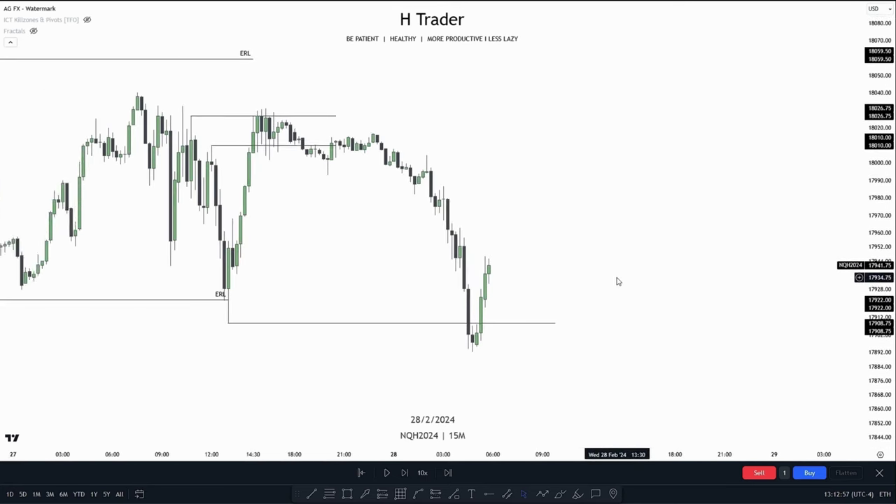
{"action": "scroll", "coordinate": [602, 287], "scroll_direction": "left", "scroll_amount": 2}
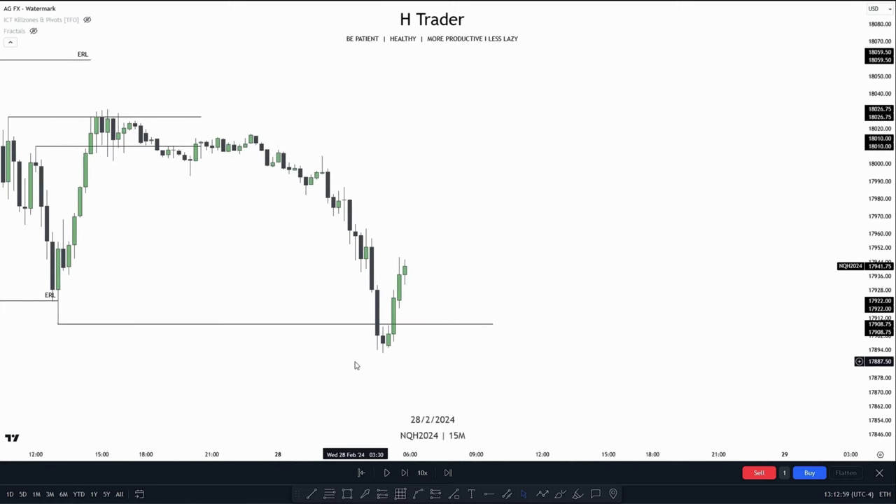
{"action": "left_click_drag", "start_coordinate": [637, 321], "coordinate": [655, 311]}
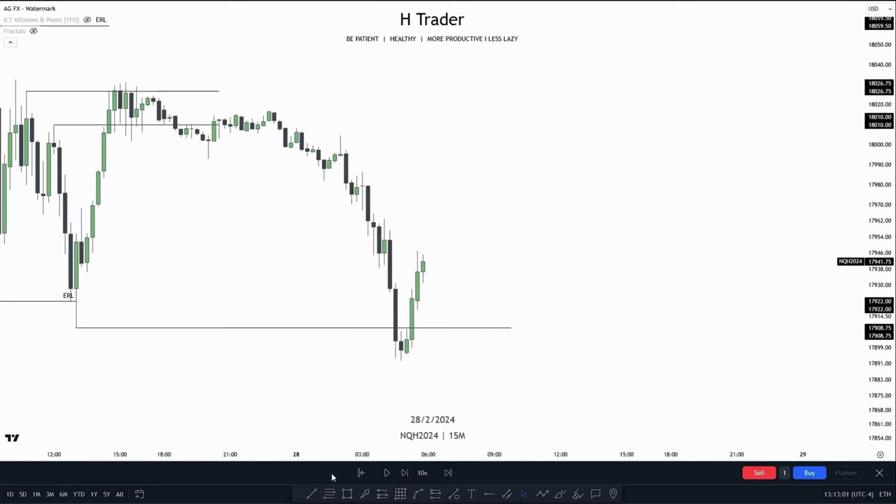
{"action": "left_click", "coordinate": [87, 234]}
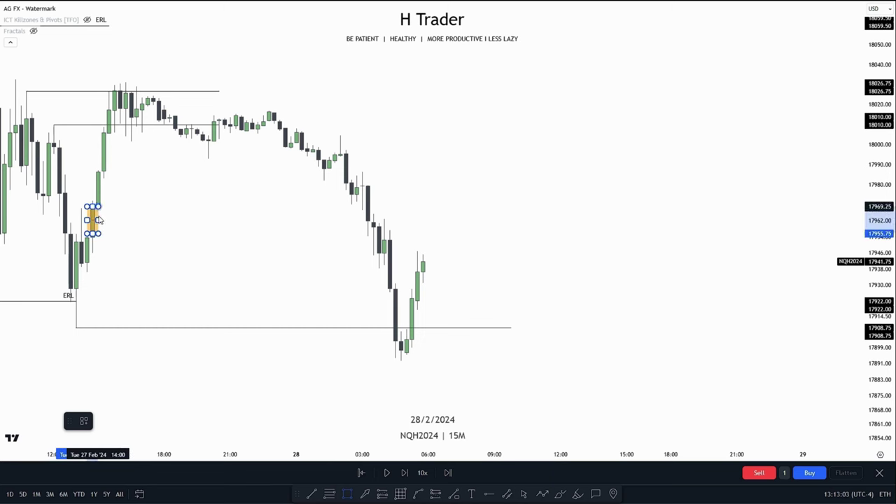
{"action": "left_click", "coordinate": [98, 207]}
{"action": "mouse_move", "coordinate": [98, 220]}
{"action": "left_mouse_down"}
{"action": "mouse_move", "coordinate": [607, 300]}
{"action": "mouse_move", "coordinate": [568, 291]}
{"action": "left_mouse_up"}
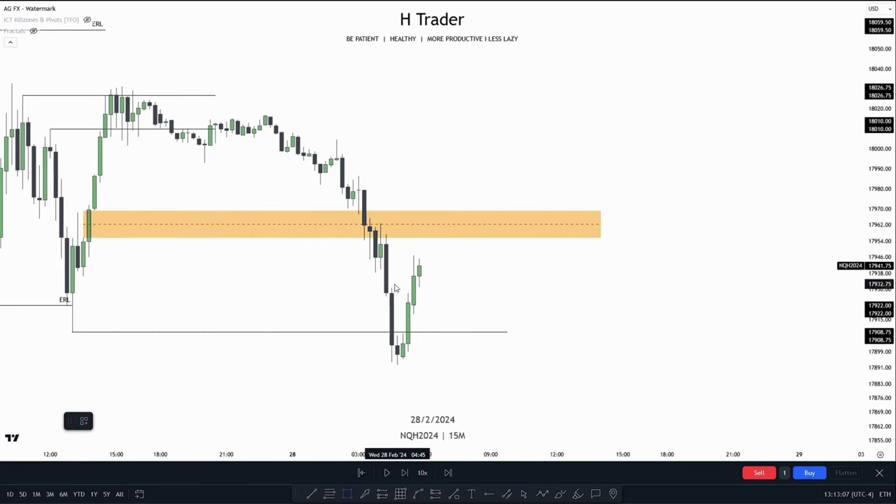
Draw a second gap rectangle between 17963.00 and 17940.00, from about 04:00 to 11:00 on 28 February.
{"action": "left_click", "coordinate": [381, 224]}
{"action": "left_click_drag", "start_coordinate": [386, 245], "coordinate": [537, 269]}
{"action": "left_click", "coordinate": [545, 273]}
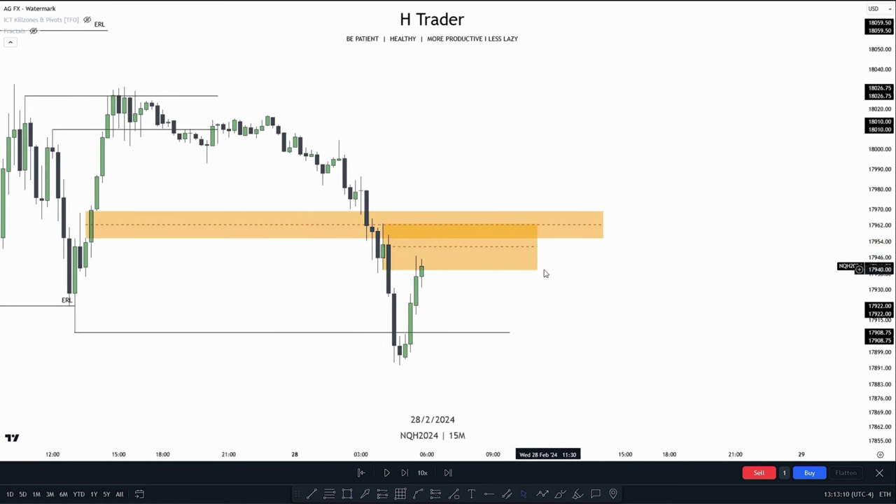
Advance the replay to about 10:00 on 28 February and delete the smaller rectangle between 17940.00 and 17963.00.
{"action": "left_click", "coordinate": [387, 474]}
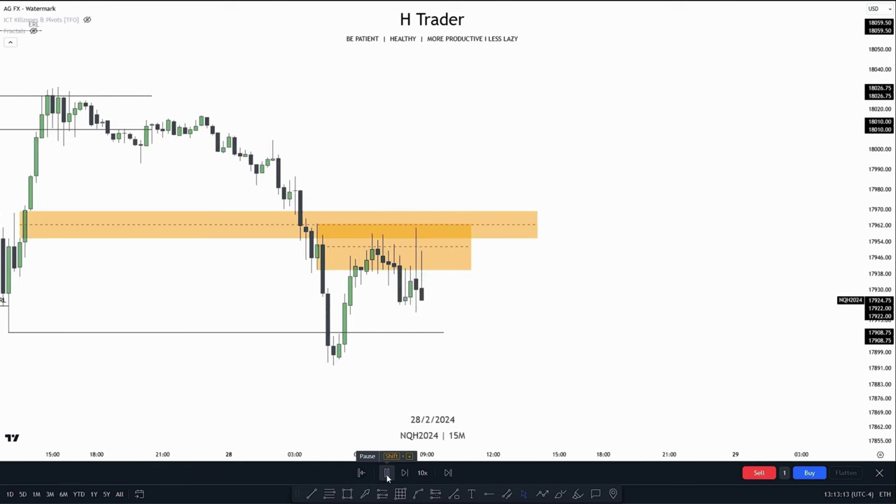
{"action": "scroll", "coordinate": [574, 315], "scroll_direction": "down", "scroll_amount": 2}
{"action": "left_click_drag", "start_coordinate": [525, 334], "coordinate": [559, 326]}
{"action": "left_click", "coordinate": [514, 229]}
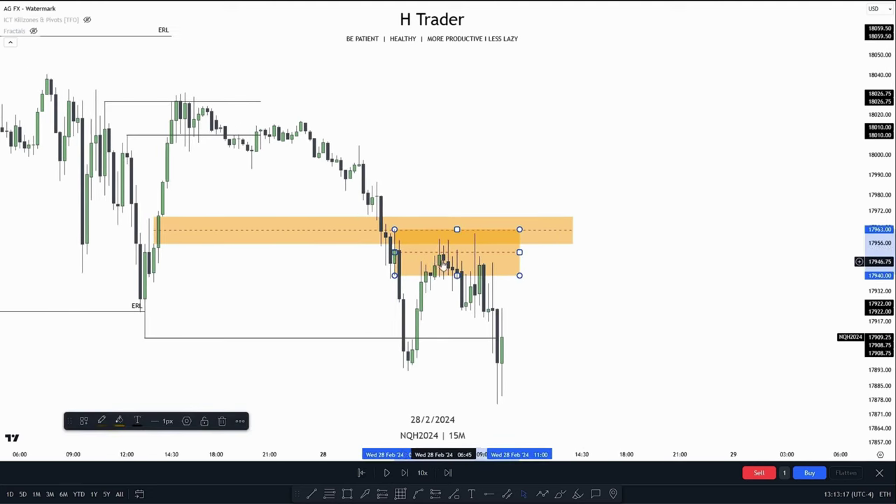
{"action": "key", "text": "Delete"}
Draw a horizontal line from the 28 February 04:45 swing low at 17892.25 to the 09:45 candle.
{"action": "scroll", "coordinate": [515, 256], "scroll_direction": "down", "scroll_amount": 1}
{"action": "left_click_drag", "start_coordinate": [652, 322], "coordinate": [608, 276]}
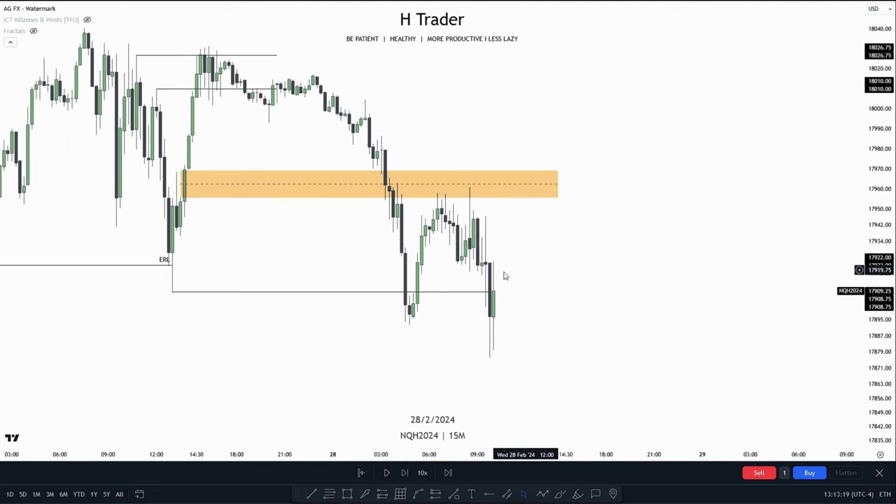
{"action": "left_click_drag", "start_coordinate": [451, 304], "coordinate": [401, 294]}
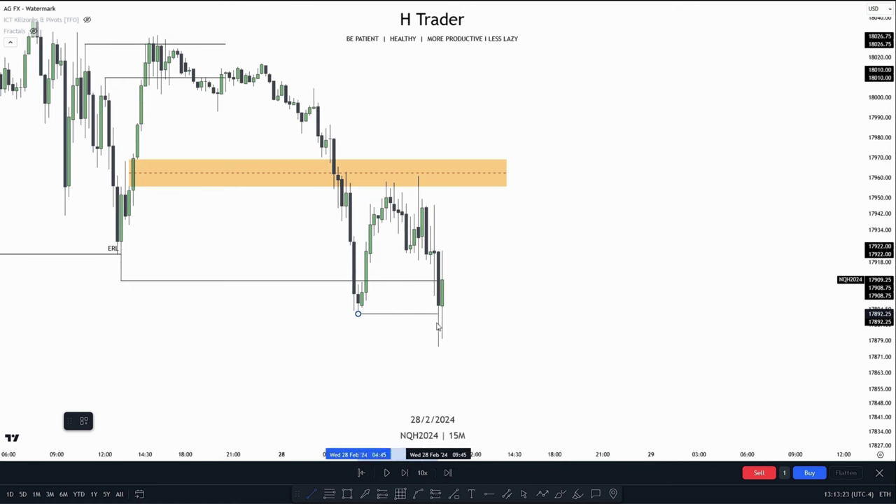
{"action": "left_click", "coordinate": [527, 338]}
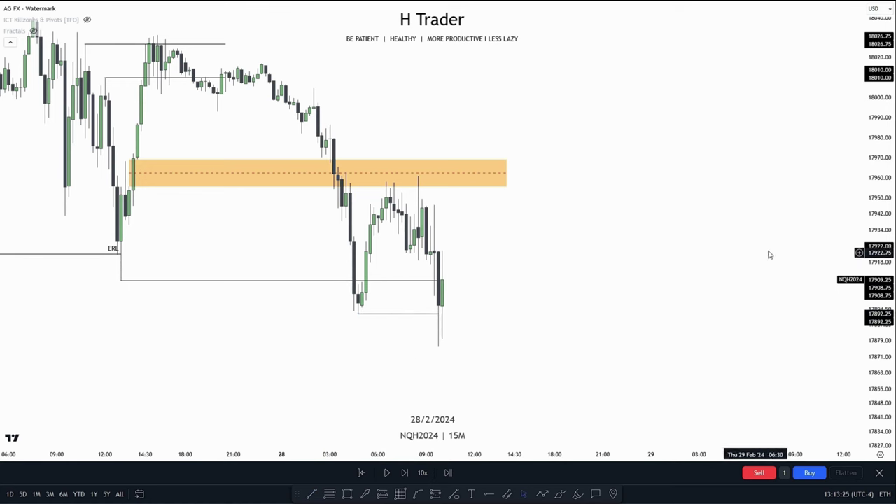
Draw a horizontal line from the 28 February swing high at 17960.75, inside the gap rectangle, to about 15:00.
{"action": "left_click_drag", "start_coordinate": [874, 209], "coordinate": [872, 247]}
{"action": "left_click_drag", "start_coordinate": [615, 279], "coordinate": [625, 276]}
{"action": "scroll", "coordinate": [560, 260], "scroll_direction": "up", "scroll_amount": 1}
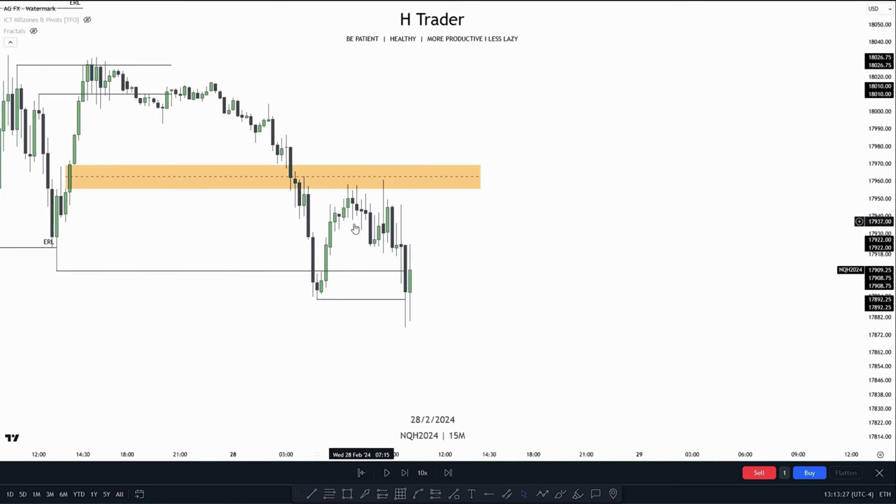
{"action": "left_click_drag", "start_coordinate": [492, 305], "coordinate": [453, 326]}
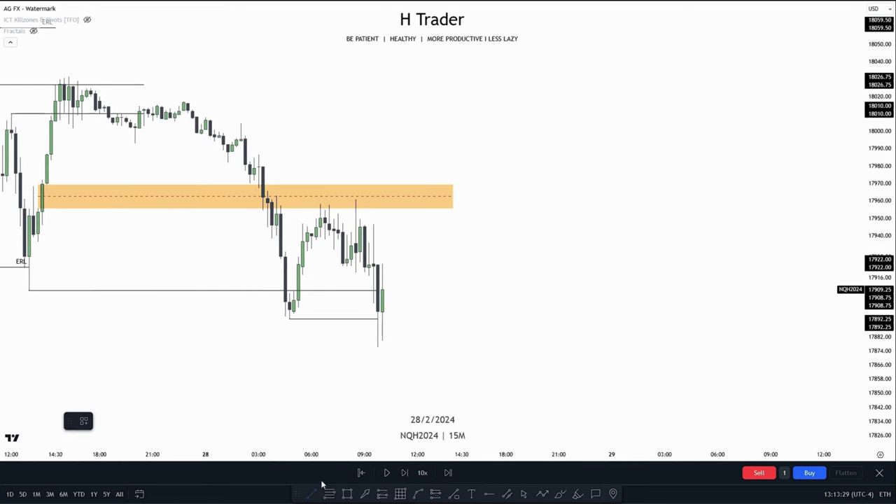
{"action": "scroll", "coordinate": [357, 205], "scroll_direction": "up", "scroll_amount": 1}
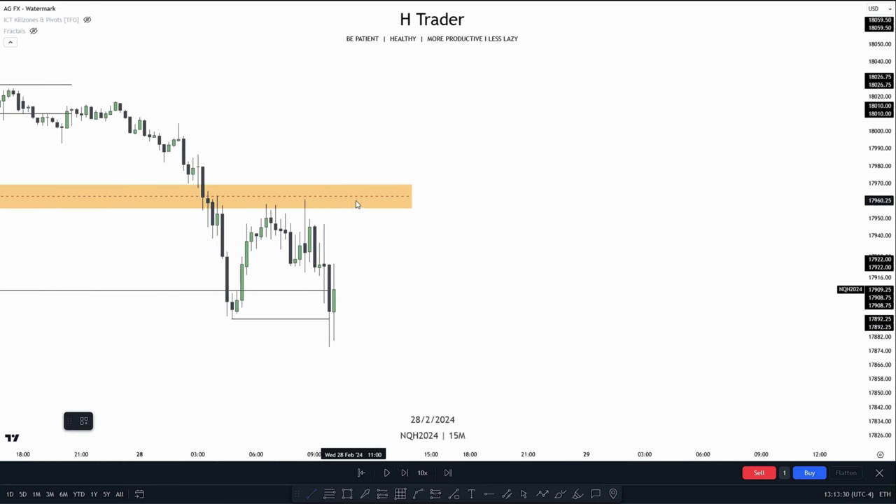
{"action": "left_click", "coordinate": [304, 201]}
{"action": "left_click", "coordinate": [431, 215], "text": "shift"}
{"action": "left_click_drag", "start_coordinate": [421, 364], "coordinate": [467, 357]}
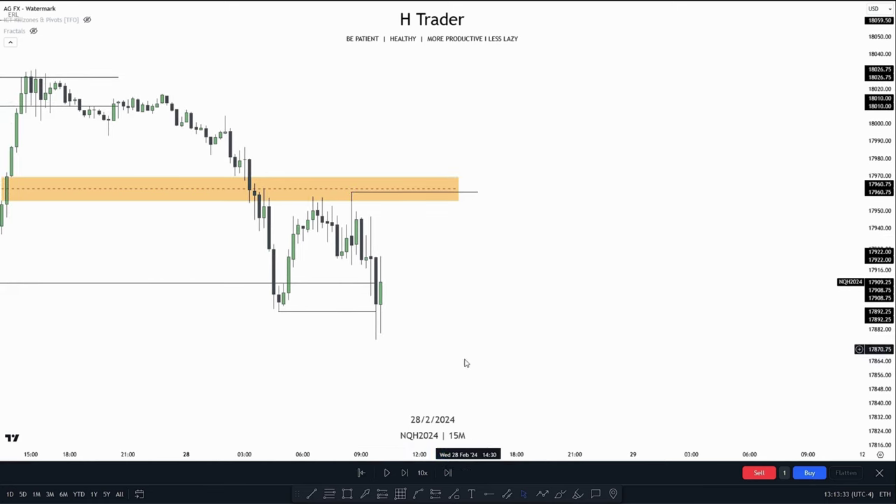
Advance the replay to about 12:30 on 28 February and examine the swing above the 17960.75 line at the gap rectangle.
{"action": "left_click", "coordinate": [386, 473]}
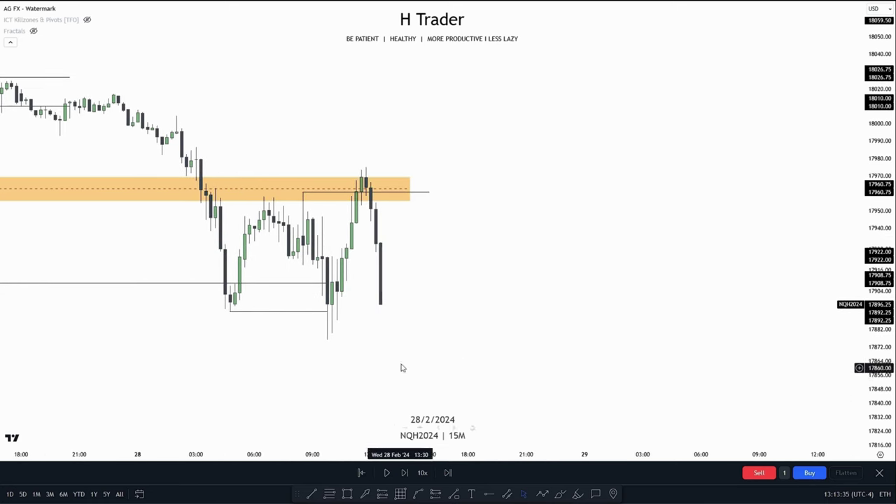
{"action": "scroll", "coordinate": [483, 253], "scroll_direction": "left", "scroll_amount": 2}
{"action": "scroll", "coordinate": [658, 249], "scroll_direction": "left", "scroll_amount": 2}
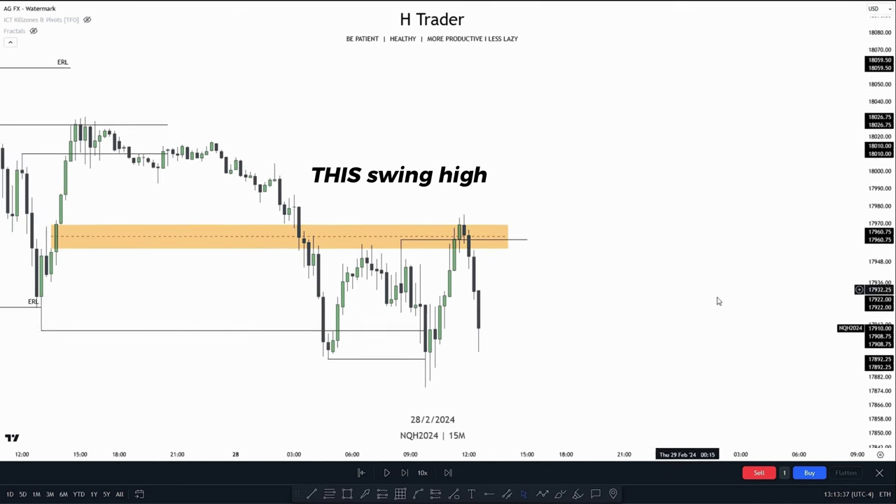
{"action": "scroll", "coordinate": [758, 267], "scroll_direction": "up", "scroll_amount": 5}
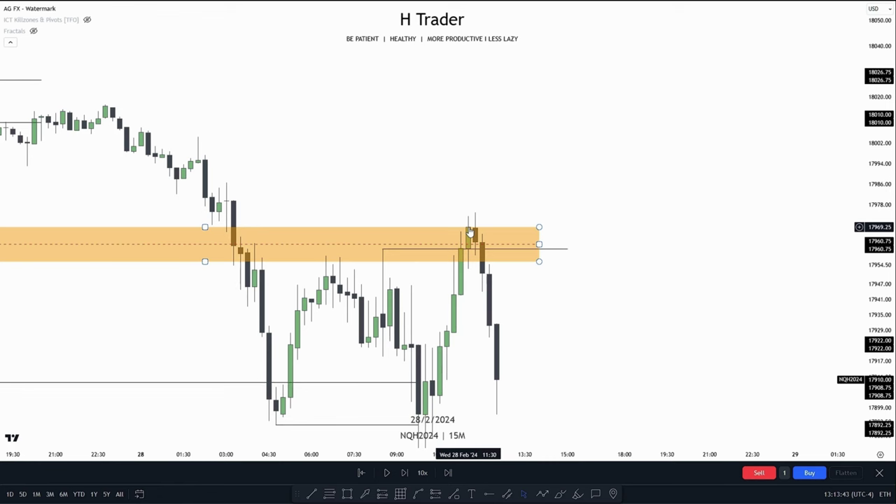
{"action": "left_click", "coordinate": [544, 308]}
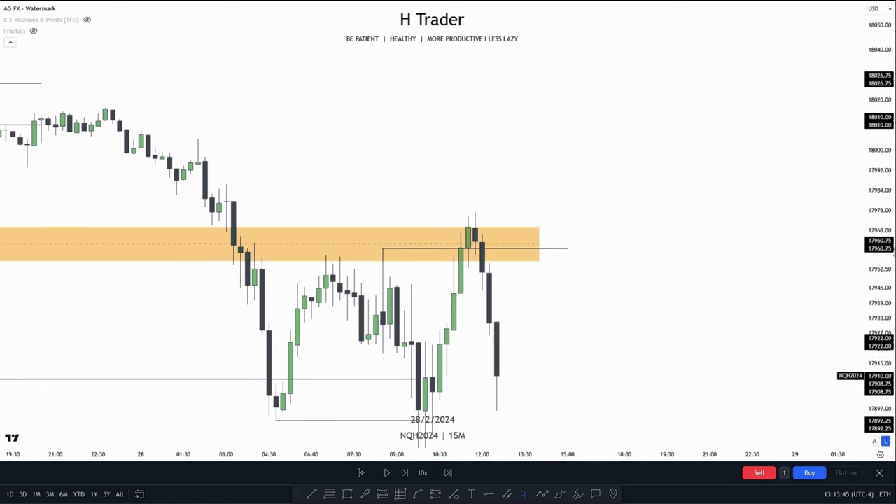
{"action": "scroll", "coordinate": [703, 266], "scroll_direction": "down", "scroll_amount": 2}
{"action": "left_click_drag", "start_coordinate": [699, 309], "coordinate": [542, 246]}
{"action": "left_click_drag", "start_coordinate": [879, 238], "coordinate": [880, 280]}
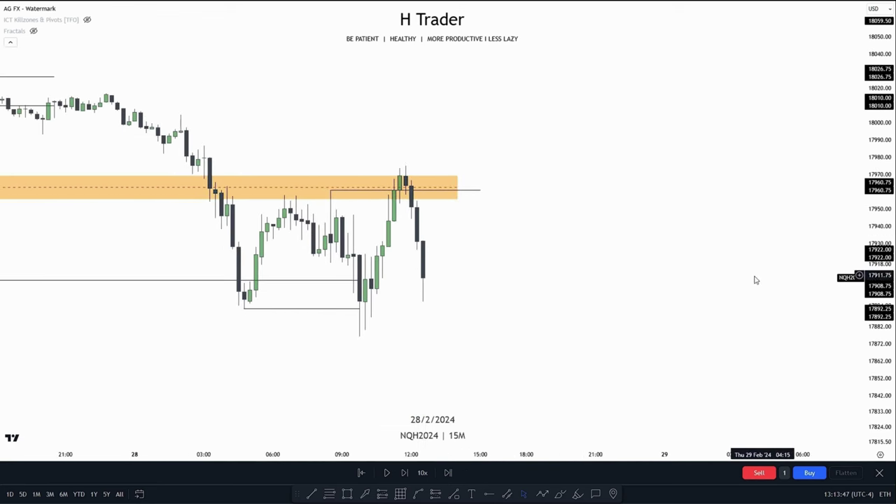
Draw a horizontal line from the 28 February 09:45 swing low at 17876.00 to about 18:45.
{"action": "left_click_drag", "start_coordinate": [596, 288], "coordinate": [632, 313]}
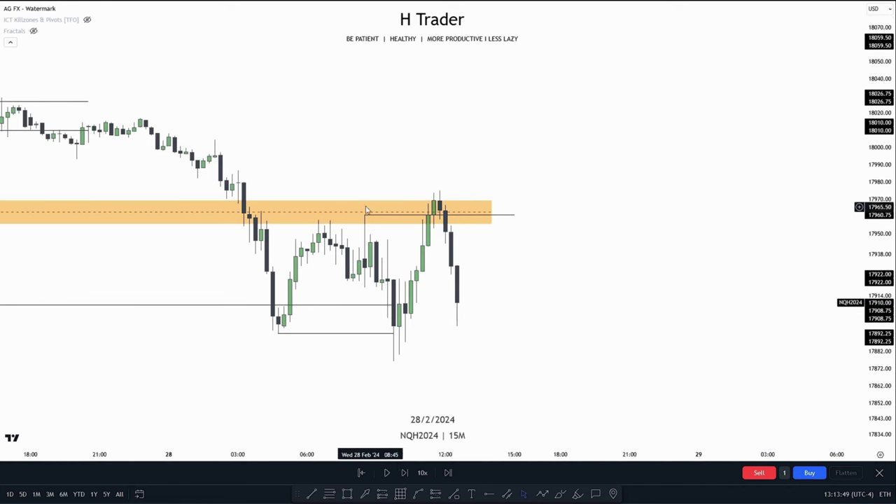
{"action": "left_click_drag", "start_coordinate": [552, 294], "coordinate": [485, 264]}
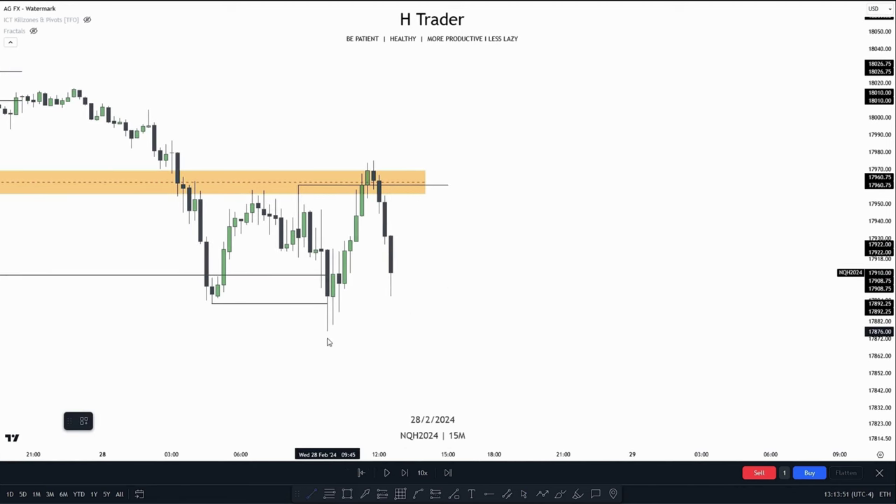
{"action": "left_click", "coordinate": [510, 362], "text": "shift"}
{"action": "left_click_drag", "start_coordinate": [507, 360], "coordinate": [495, 351]}
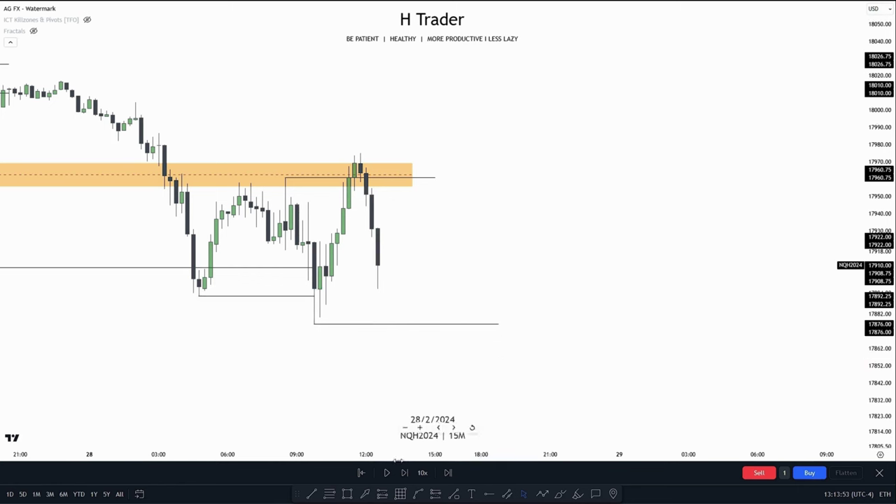
Advance the replay to about 18:00 on 28 February, past the 17876.00 line.
{"action": "left_click", "coordinate": [384, 474]}
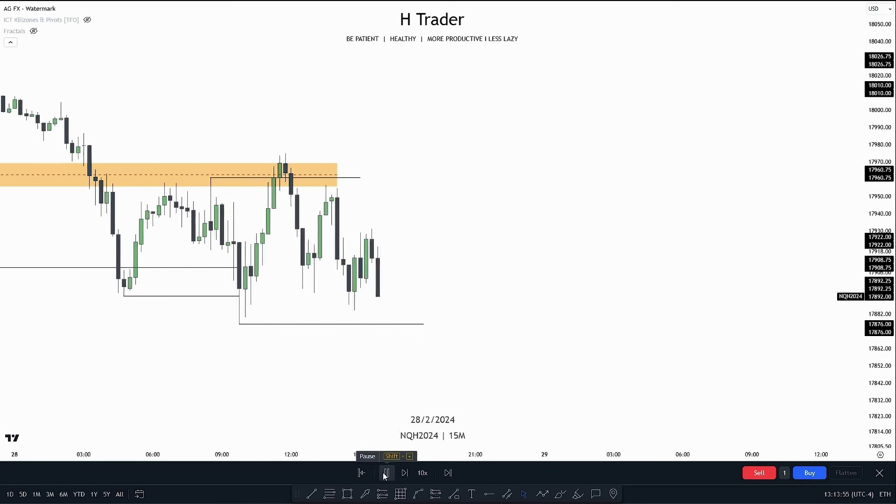
{"action": "left_click", "coordinate": [386, 474]}
{"action": "scroll", "coordinate": [475, 346], "scroll_direction": "left", "scroll_amount": 2}
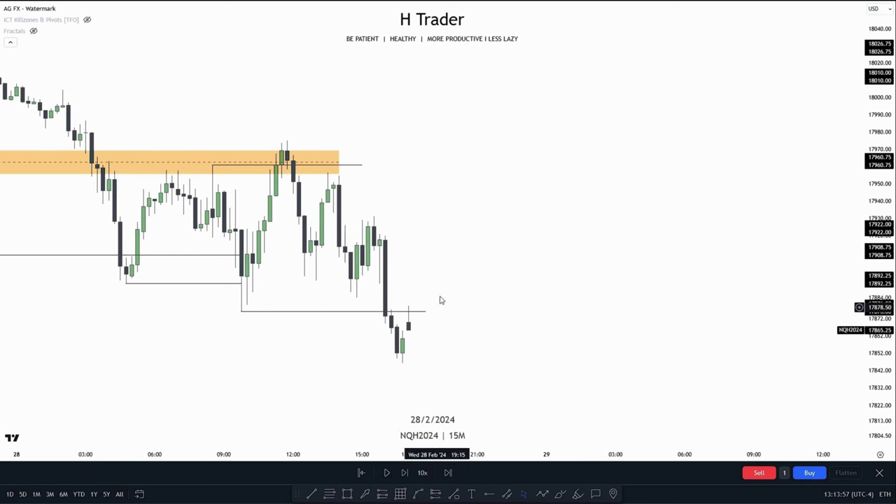
{"action": "left_click_drag", "start_coordinate": [347, 395], "coordinate": [332, 397]}
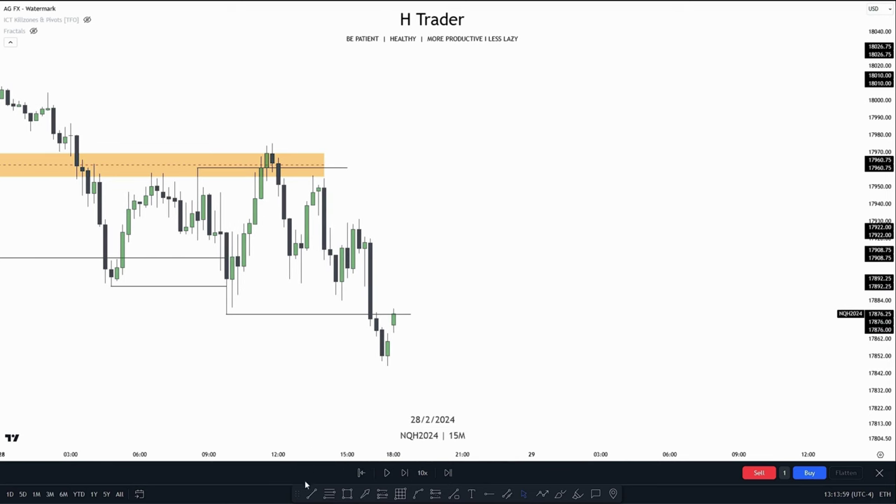
Draw horizontal lines from the 28 February swing highs at 17931.00, 17956.25 and 17975.00, extending each beyond the latest candle.
{"action": "left_click_drag", "start_coordinate": [357, 219], "coordinate": [457, 243]}
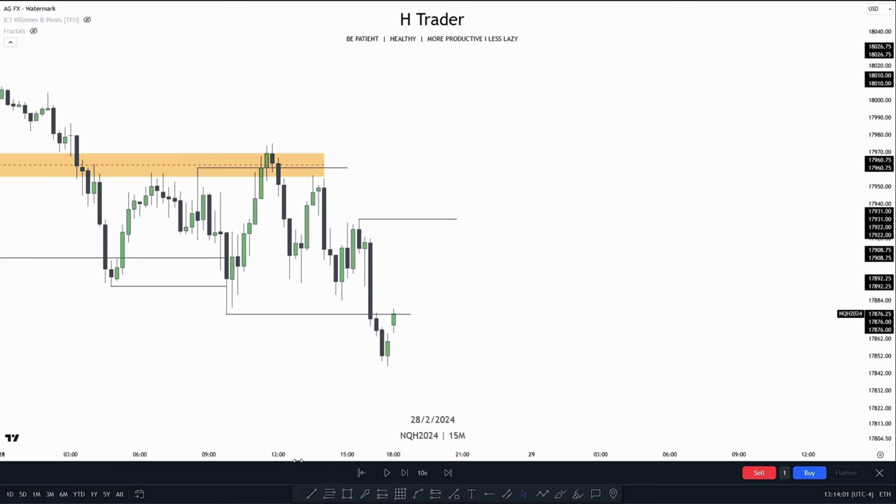
{"action": "left_click_drag", "start_coordinate": [340, 184], "coordinate": [468, 203]}
{"action": "left_click_drag", "start_coordinate": [272, 145], "coordinate": [530, 186]}
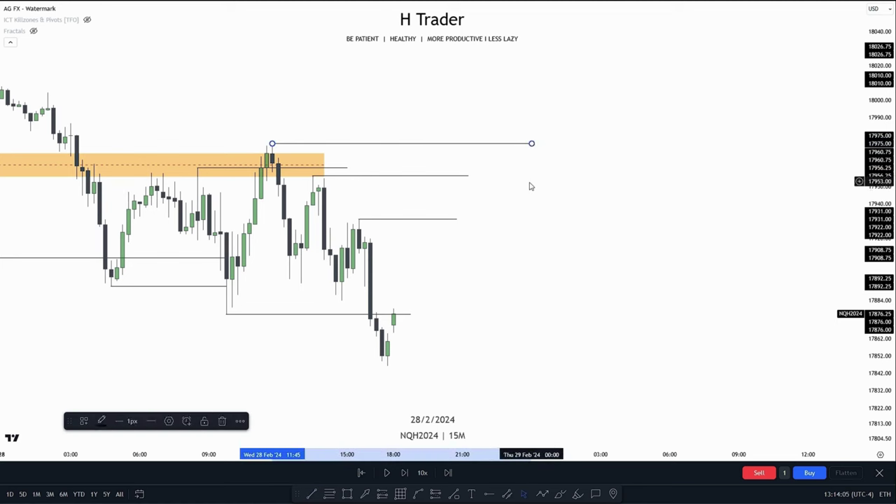
Advance the replay to about 05:15 on 29 February and extend the 17931.00 line to about 00:15.
{"action": "left_click", "coordinate": [387, 473]}
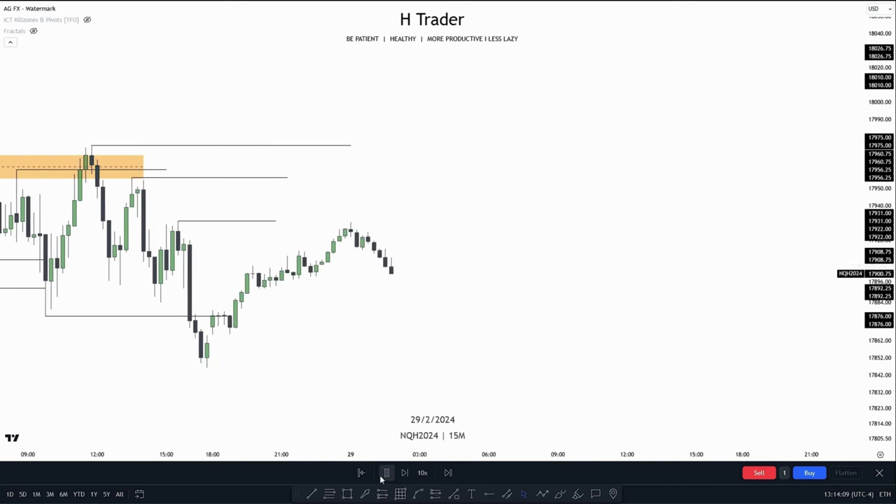
{"action": "left_click", "coordinate": [387, 473]}
{"action": "left_click_drag", "start_coordinate": [295, 218], "coordinate": [376, 218]}
{"action": "left_click", "coordinate": [435, 371]}
{"action": "left_click", "coordinate": [388, 475]}
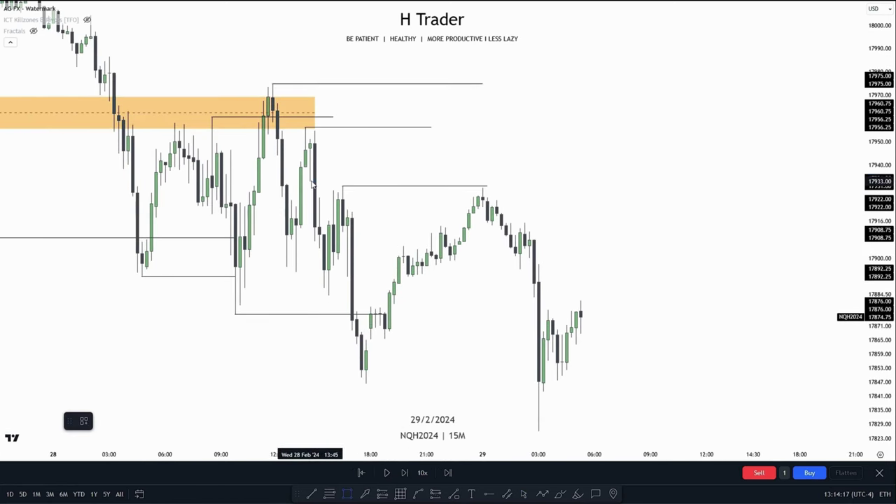
Draw a rectangle over the gap below 17933.00, from 28 February 13:45 to the latest candle.
{"action": "left_click", "coordinate": [325, 199]}
{"action": "left_click_drag", "start_coordinate": [324, 191], "coordinate": [580, 220]}
{"action": "left_click", "coordinate": [693, 288]}
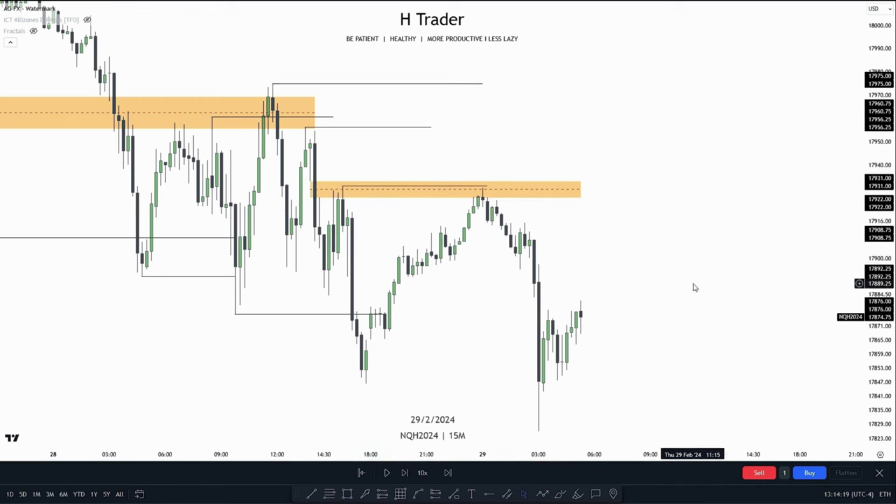
Draw a horizontal line from the 28 February 16:45 swing low at 17846.25 to the 29 February 03:15 candle.
{"action": "left_click_drag", "start_coordinate": [694, 288], "coordinate": [607, 285]}
{"action": "scroll", "coordinate": [553, 315], "scroll_direction": "down", "scroll_amount": 2}
{"action": "left_click_drag", "start_coordinate": [475, 335], "coordinate": [402, 297]}
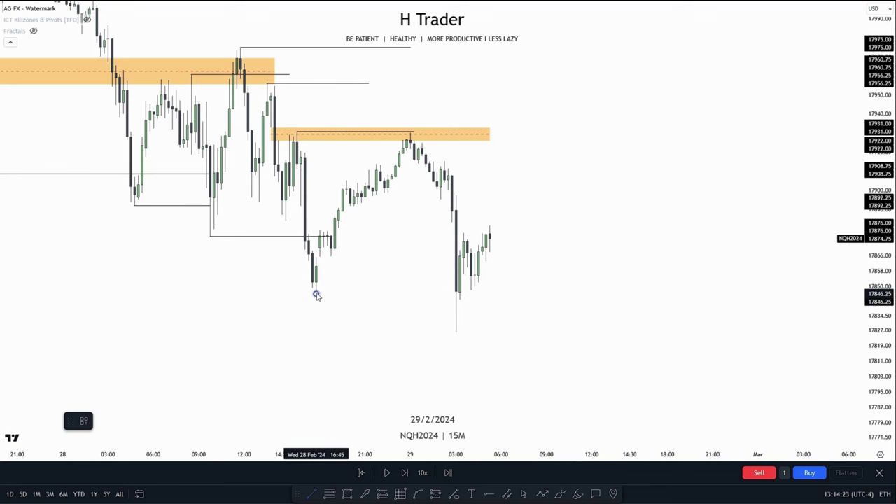
{"action": "left_click", "coordinate": [453, 318]}
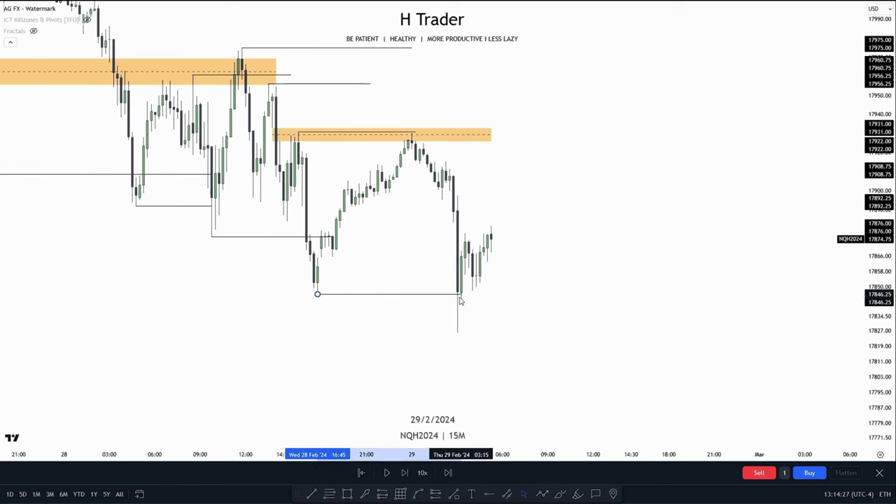
Advance the replay to about 09:30 on 29 February.
{"action": "scroll", "coordinate": [506, 250], "scroll_direction": "down", "scroll_amount": 5}
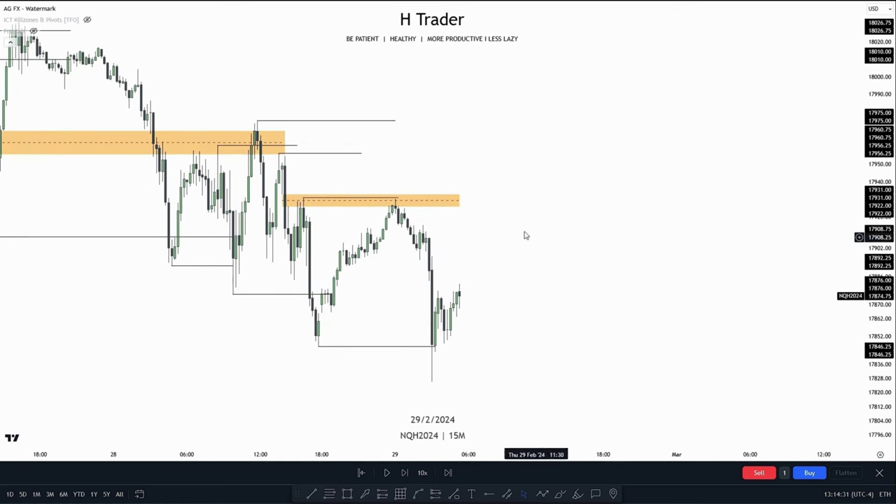
{"action": "scroll", "coordinate": [580, 322], "scroll_direction": "up", "scroll_amount": 2}
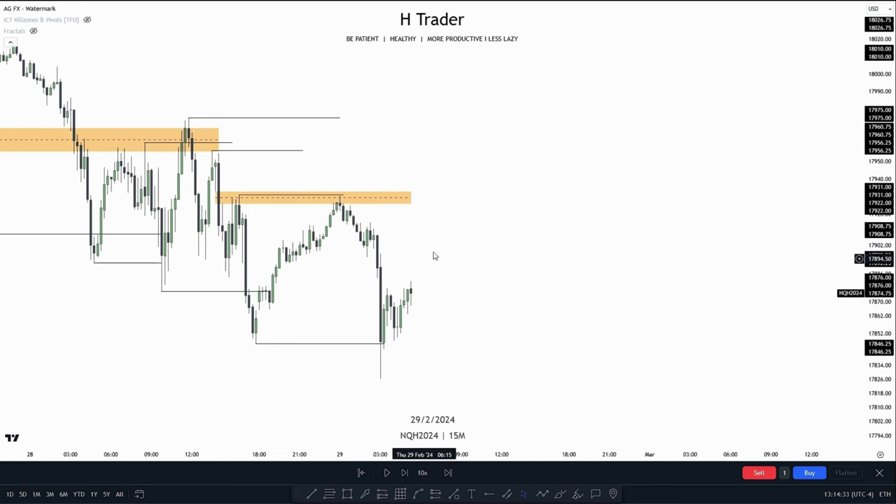
{"action": "left_click", "coordinate": [385, 474]}
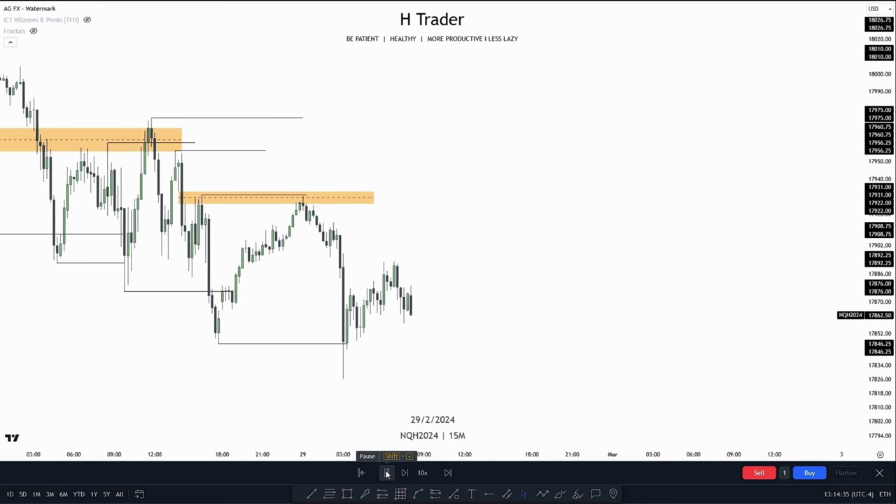
{"action": "left_click", "coordinate": [385, 475]}
Examine the marked swings and gap rectangles from the ERL levels through to the 29 February rally.
{"action": "left_click_drag", "start_coordinate": [511, 266], "coordinate": [586, 357]}
{"action": "left_click_drag", "start_coordinate": [632, 272], "coordinate": [618, 325]}
{"action": "scroll", "coordinate": [617, 324], "scroll_direction": "down", "scroll_amount": 2}
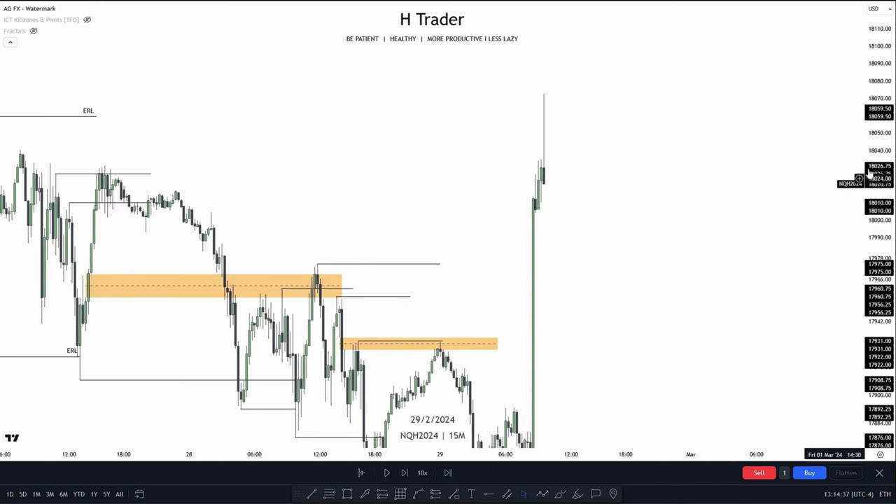
{"action": "left_click_drag", "start_coordinate": [878, 179], "coordinate": [878, 258]}
{"action": "left_click_drag", "start_coordinate": [625, 228], "coordinate": [673, 259]}
{"action": "scroll", "coordinate": [701, 236], "scroll_direction": "down", "scroll_amount": 2}
{"action": "left_click_drag", "start_coordinate": [706, 233], "coordinate": [708, 241]}
{"action": "scroll", "coordinate": [721, 237], "scroll_direction": "down", "scroll_amount": 1}
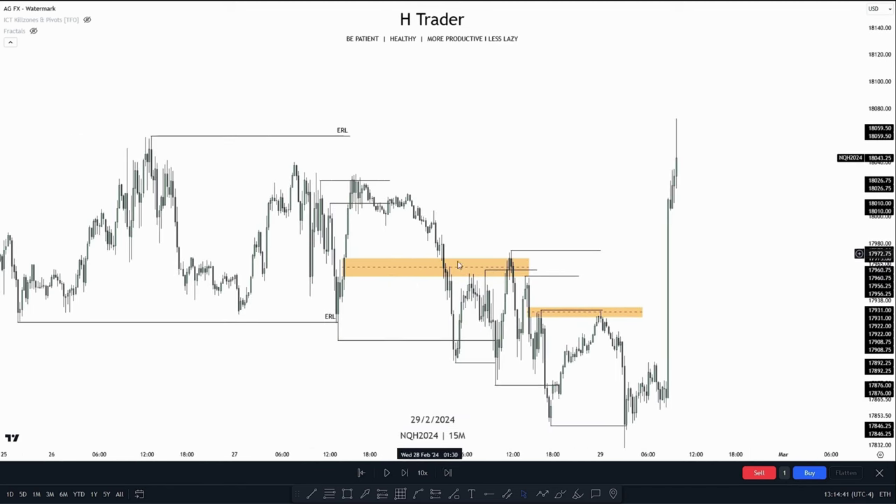
{"action": "scroll", "coordinate": [506, 172], "scroll_direction": "up", "scroll_amount": 1}
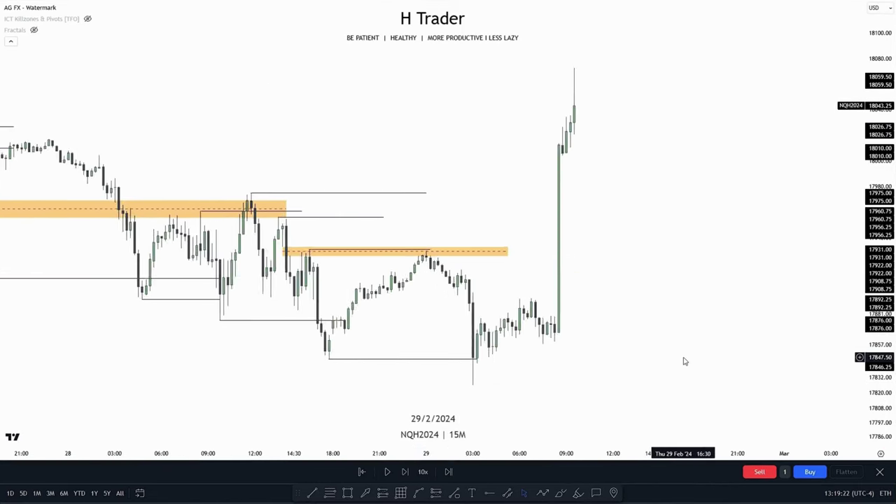
{"action": "scroll", "coordinate": [738, 334], "scroll_direction": "down", "scroll_amount": 3}
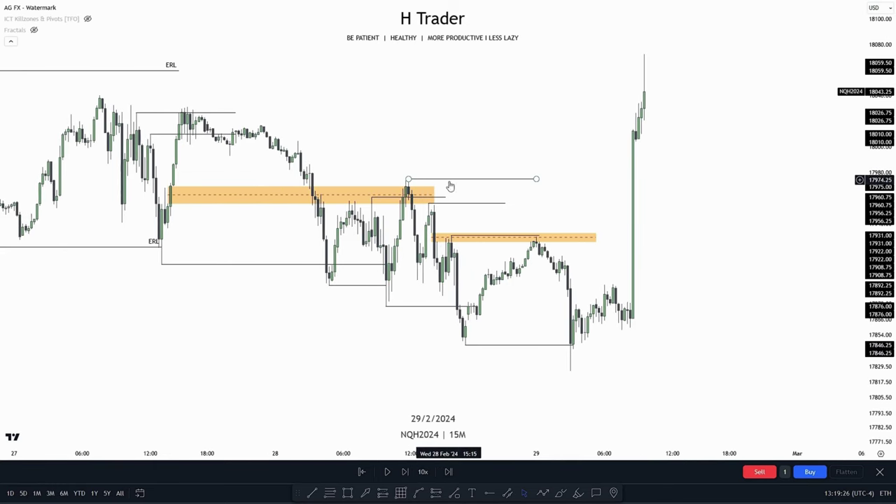
{"action": "left_click_drag", "start_coordinate": [745, 353], "coordinate": [738, 360]}
{"action": "left_click_drag", "start_coordinate": [880, 308], "coordinate": [880, 283]}
{"action": "mouse_move", "coordinate": [750, 253]}
{"action": "left_mouse_down"}
{"action": "mouse_move", "coordinate": [755, 321]}
{"action": "mouse_move", "coordinate": [723, 283]}
{"action": "left_mouse_up"}
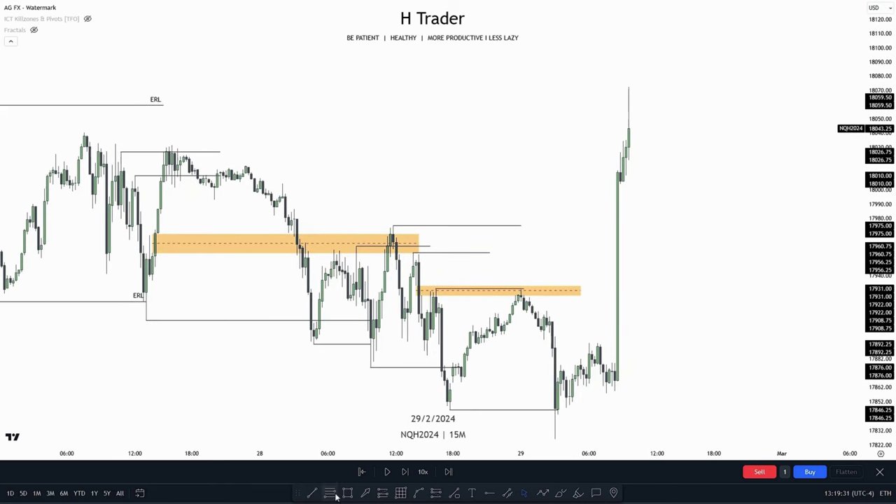
{"action": "mouse_move", "coordinate": [172, 146]}
{"action": "left_mouse_down"}
{"action": "mouse_move", "coordinate": [380, 340]}
{"action": "mouse_move", "coordinate": [704, 290]}
{"action": "mouse_move", "coordinate": [670, 375]}
{"action": "left_mouse_up"}
{"action": "left_click", "coordinate": [670, 371]}
{"action": "key", "text": "Delete"}
Examine the decline through the marked highs and lows down to the 29 February swing low beneath the 17846.25 line.
{"action": "left_click_drag", "start_coordinate": [677, 300], "coordinate": [626, 288]}
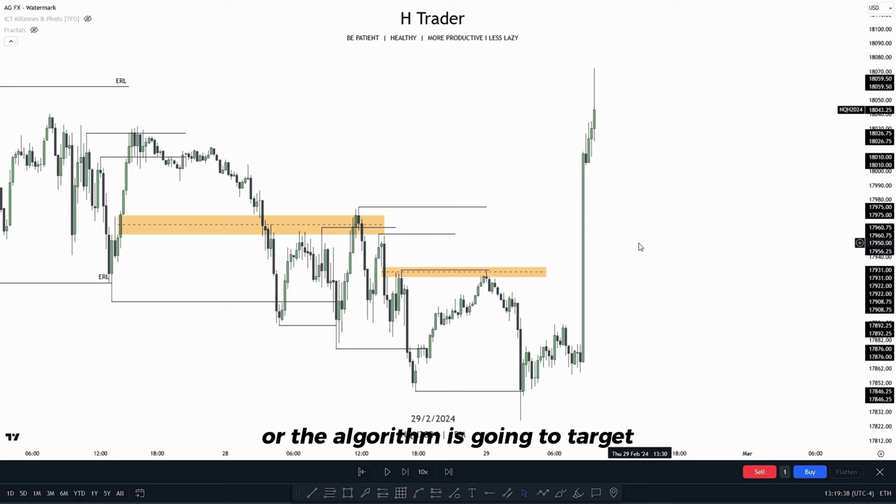
{"action": "left_click_drag", "start_coordinate": [640, 247], "coordinate": [677, 297]}
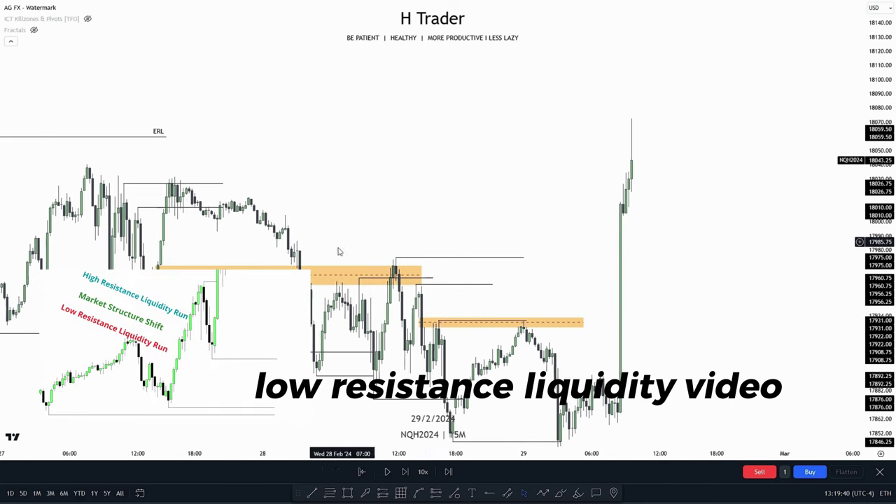
{"action": "left_click_drag", "start_coordinate": [727, 358], "coordinate": [730, 217]}
{"action": "scroll", "coordinate": [654, 337], "scroll_direction": "up", "scroll_amount": 2}
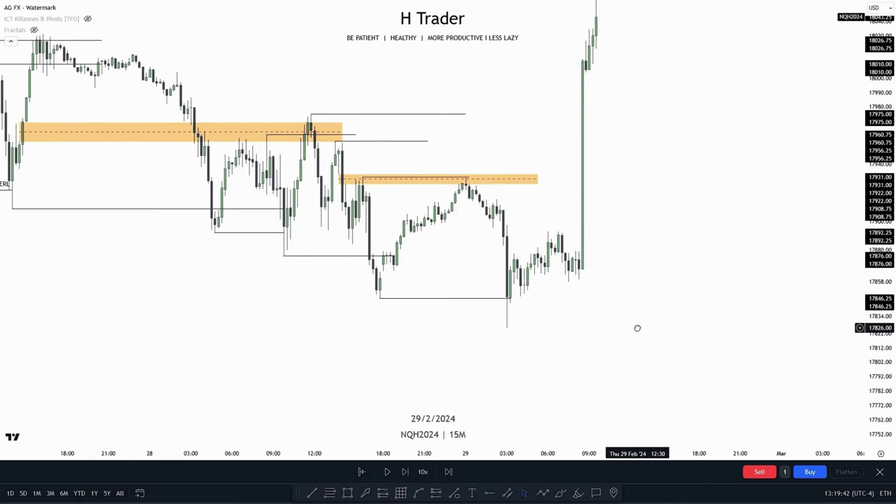
{"action": "left_click_drag", "start_coordinate": [879, 315], "coordinate": [878, 262]}
{"action": "scroll", "coordinate": [618, 317], "scroll_direction": "up", "scroll_amount": 2}
{"action": "left_click_drag", "start_coordinate": [595, 353], "coordinate": [628, 301]}
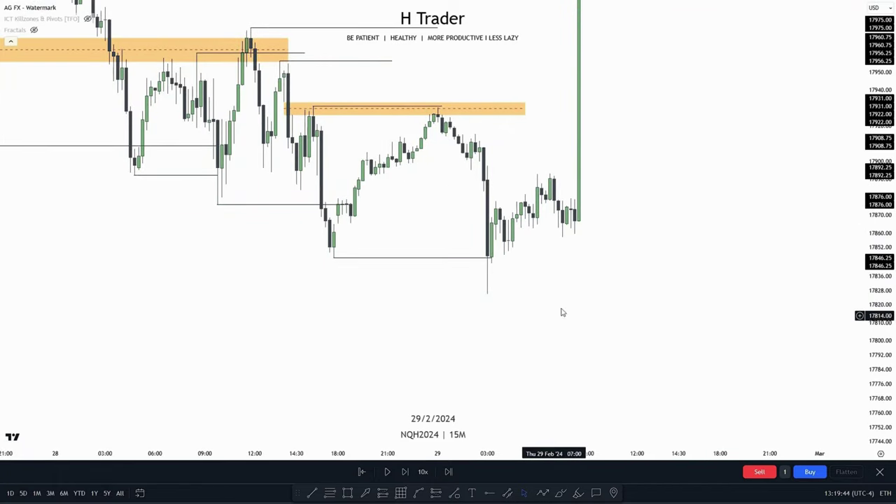
Change the chart interval to 4 hours and compress the price scale to show the wider price range.
{"action": "type", "text": "4"}
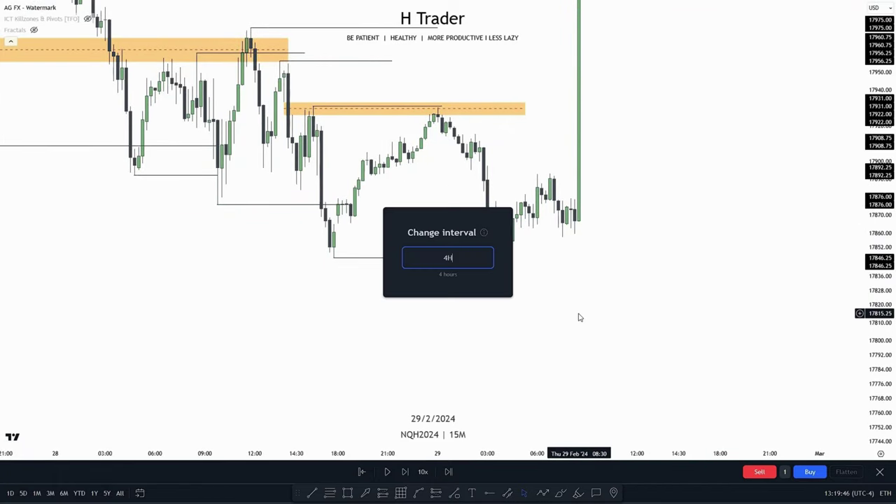
{"action": "type", "text": "H"}
{"action": "key", "text": "Return"}
{"action": "left_click_drag", "start_coordinate": [886, 167], "coordinate": [880, 418]}
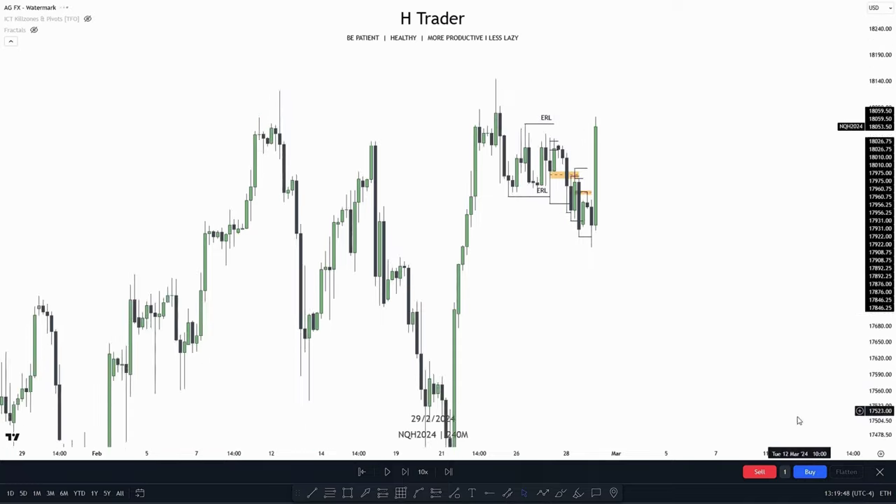
Draw a rectangle over the 4-hour gap between 17830.00 and 17864.00, from 21 February 22:00 to about 4 March.
{"action": "scroll", "coordinate": [679, 331], "scroll_direction": "up", "scroll_amount": 3}
{"action": "left_click_drag", "start_coordinate": [880, 308], "coordinate": [880, 246]}
{"action": "left_click_drag", "start_coordinate": [682, 278], "coordinate": [778, 329]}
{"action": "scroll", "coordinate": [735, 343], "scroll_direction": "up", "scroll_amount": 3}
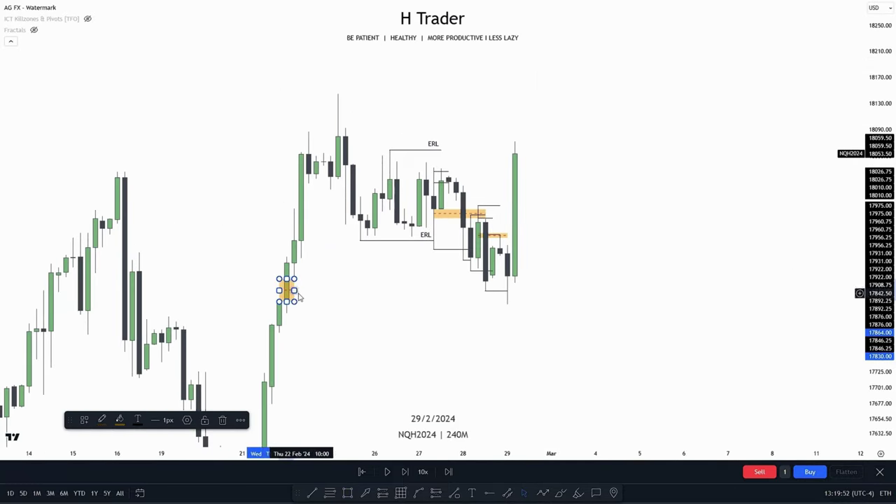
{"action": "left_click", "coordinate": [603, 301]}
Switch the chart back to the 15-minute interval and fit the 29 February reaction from the 4-hour gap rectangle in view.
{"action": "left_click_drag", "start_coordinate": [645, 229], "coordinate": [656, 196]}
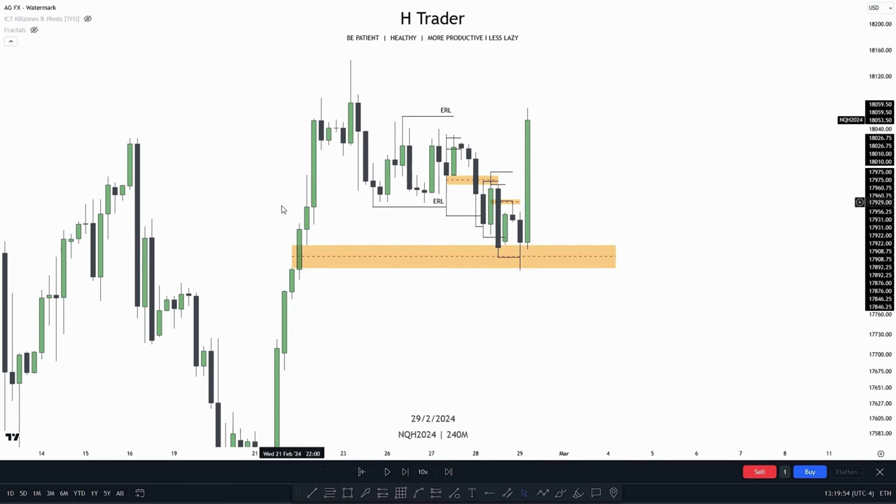
{"action": "left_click_drag", "start_coordinate": [682, 231], "coordinate": [679, 266]}
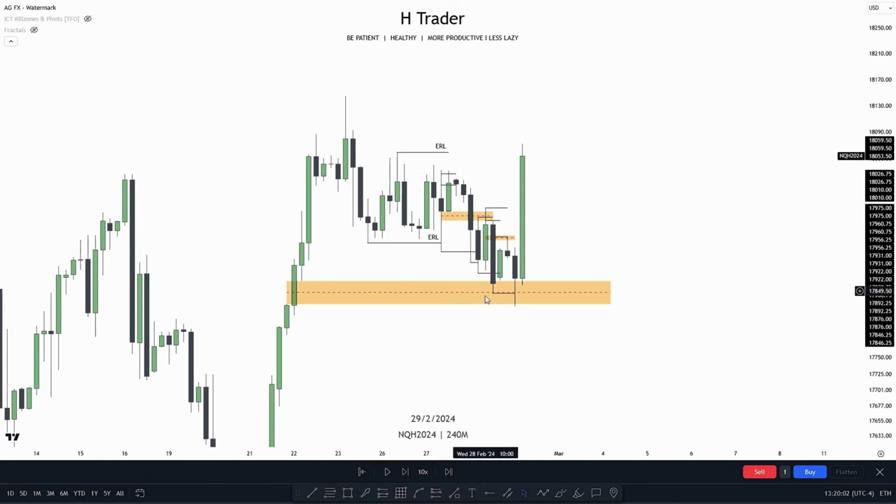
{"action": "left_click_drag", "start_coordinate": [612, 227], "coordinate": [619, 311]}
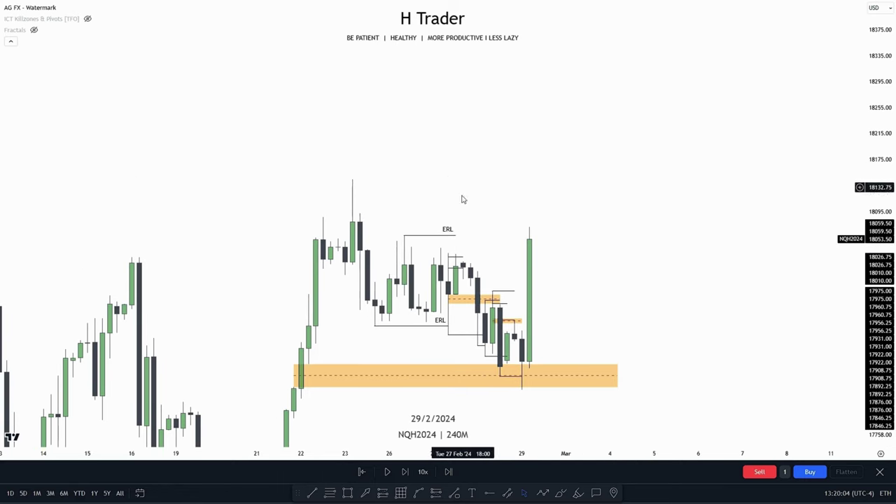
{"action": "left_click_drag", "start_coordinate": [626, 237], "coordinate": [616, 216]}
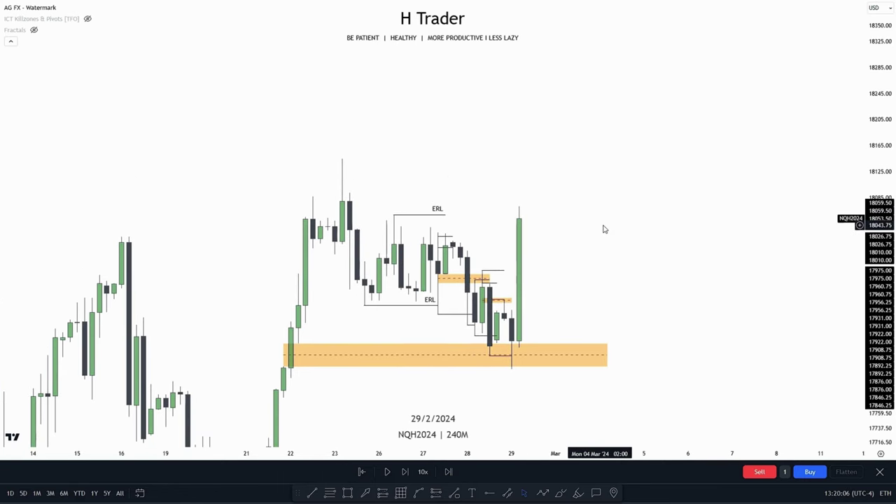
{"action": "type", "text": "15"}
{"action": "key", "text": "Return"}
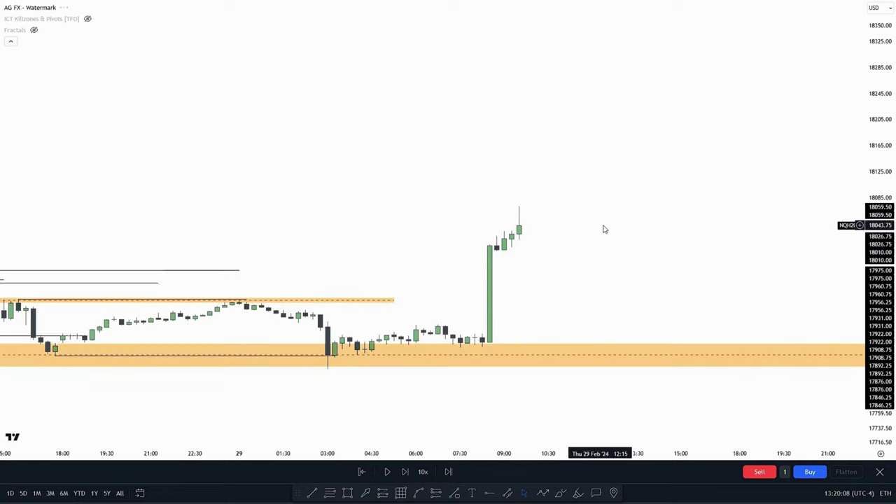
{"action": "left_click_drag", "start_coordinate": [881, 350], "coordinate": [880, 238]}
{"action": "scroll", "coordinate": [706, 227], "scroll_direction": "down", "scroll_amount": 3}
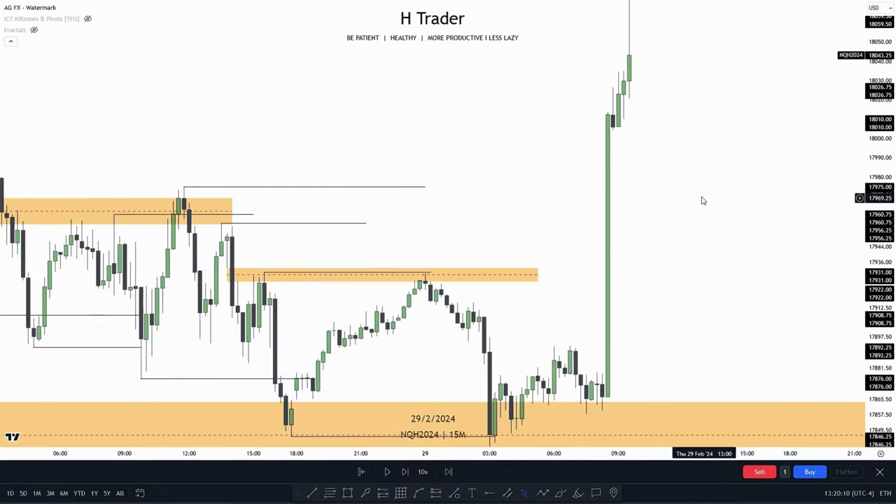
{"action": "left_click_drag", "start_coordinate": [675, 224], "coordinate": [632, 353]}
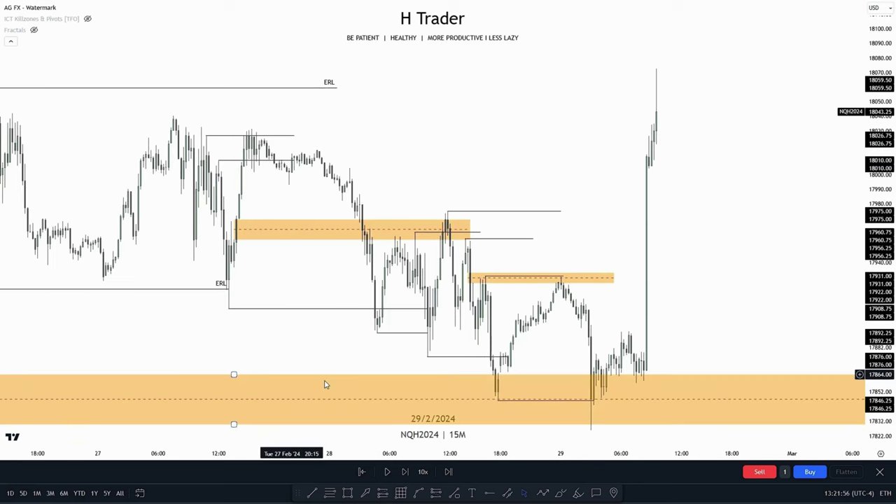
Examine the 29 February rally out of the 4-hour gap rectangle toward the earlier highs.
{"action": "scroll", "coordinate": [715, 280], "scroll_direction": "up", "scroll_amount": 2}
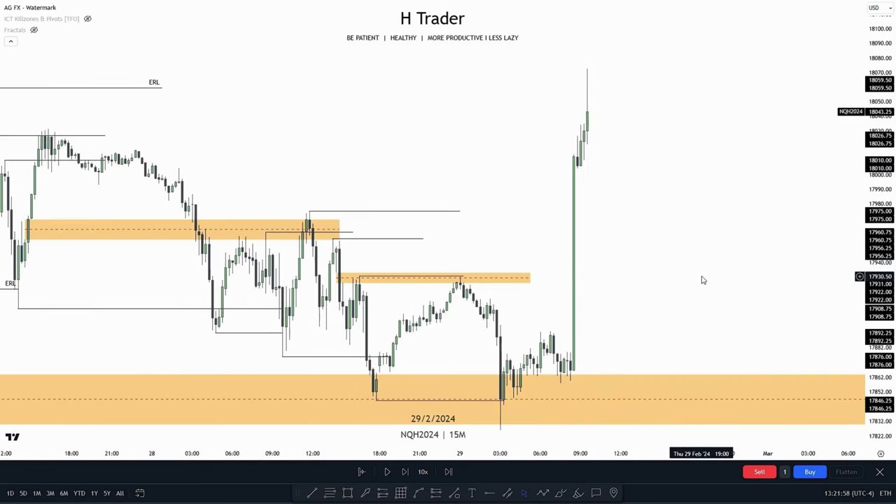
{"action": "left_click_drag", "start_coordinate": [663, 284], "coordinate": [711, 258]}
{"action": "scroll", "coordinate": [713, 256], "scroll_direction": "up", "scroll_amount": 2}
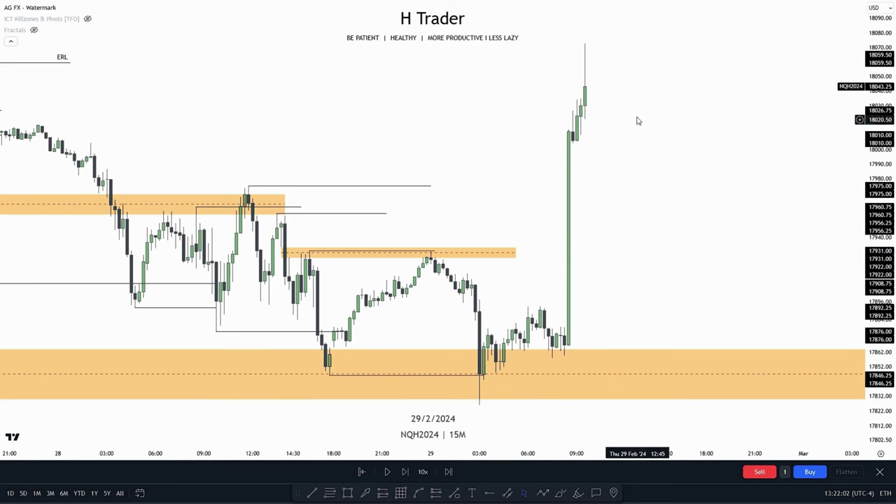
{"action": "left_click_drag", "start_coordinate": [651, 263], "coordinate": [655, 239]}
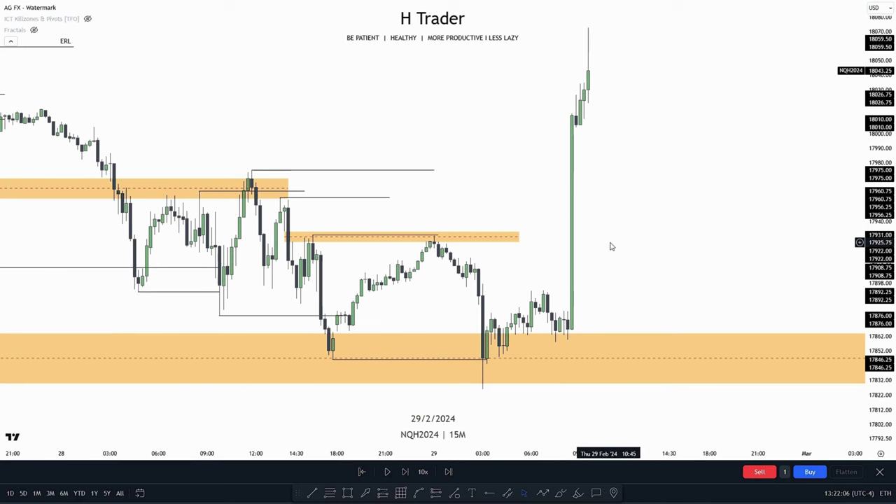
{"action": "left_click_drag", "start_coordinate": [612, 246], "coordinate": [615, 261]}
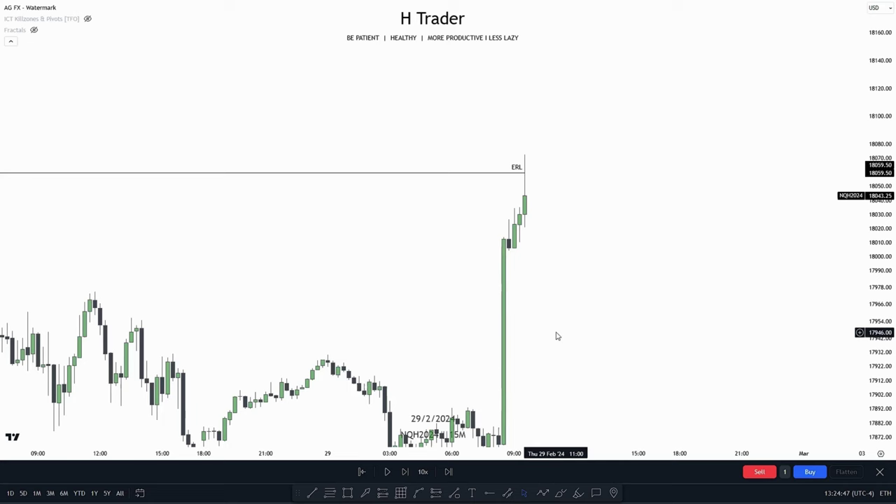
Examine the ERL line at 18059.50 from its 26 February origin to where the 29 February rally runs through it.
{"action": "scroll", "coordinate": [702, 217], "scroll_direction": "down", "scroll_amount": 5}
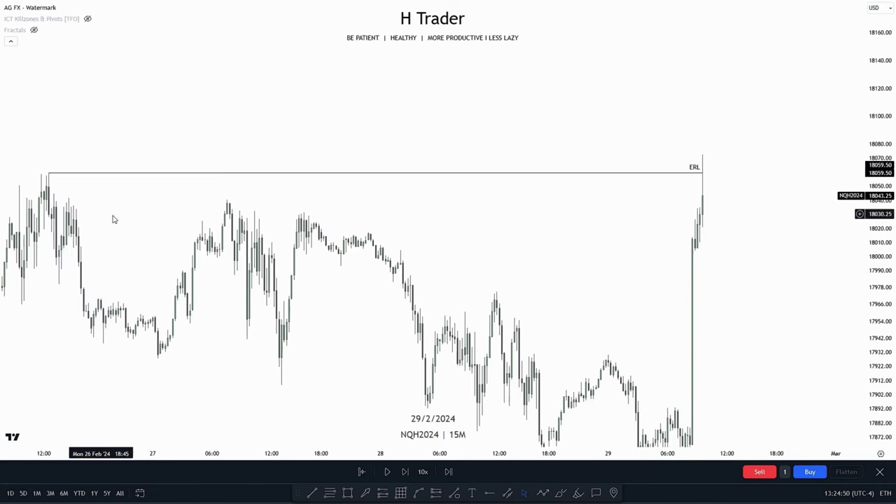
{"action": "scroll", "coordinate": [551, 226], "scroll_direction": "up", "scroll_amount": 10}
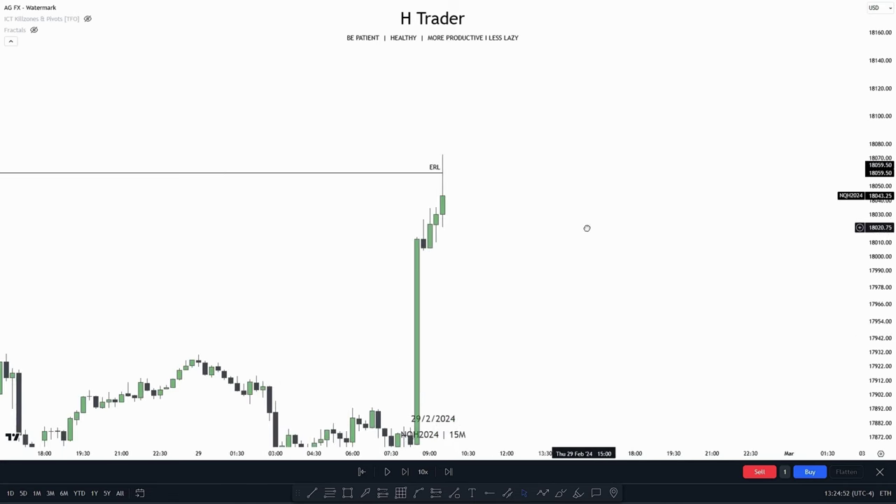
{"action": "left_click_drag", "start_coordinate": [587, 227], "coordinate": [607, 237]}
{"action": "left_click_drag", "start_coordinate": [880, 241], "coordinate": [880, 193]}
{"action": "left_click_drag", "start_coordinate": [566, 237], "coordinate": [661, 245]}
{"action": "scroll", "coordinate": [700, 254], "scroll_direction": "up", "scroll_amount": 2}
{"action": "left_click_drag", "start_coordinate": [880, 280], "coordinate": [880, 266]}
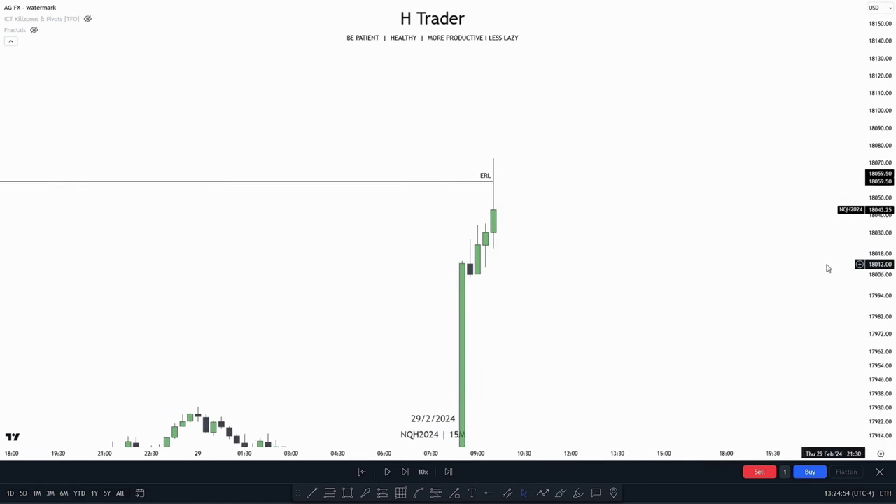
{"action": "left_click_drag", "start_coordinate": [644, 264], "coordinate": [638, 248]}
{"action": "left_click_drag", "start_coordinate": [880, 252], "coordinate": [880, 309]}
{"action": "scroll", "coordinate": [760, 343], "scroll_direction": "down", "scroll_amount": 3}
{"action": "left_click_drag", "start_coordinate": [760, 342], "coordinate": [629, 270]}
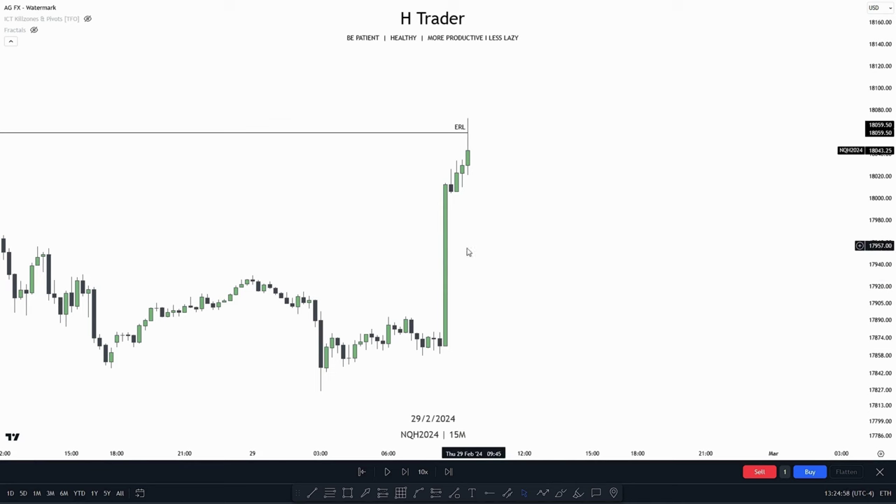
Draw a rectangle over the 15-minute gap between 17878.75 and 18004.25, from 29 February 08:15 to about 18:30.
{"action": "left_click_drag", "start_coordinate": [512, 262], "coordinate": [524, 278]}
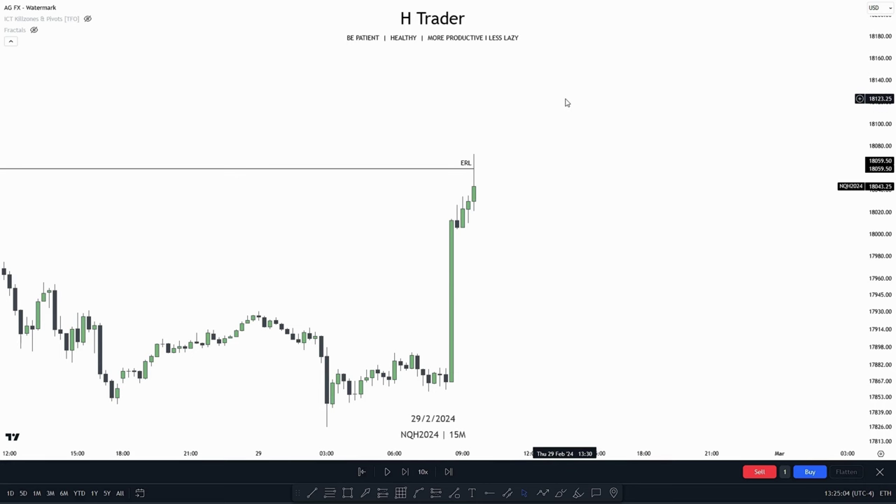
{"action": "left_click_drag", "start_coordinate": [601, 226], "coordinate": [608, 216]}
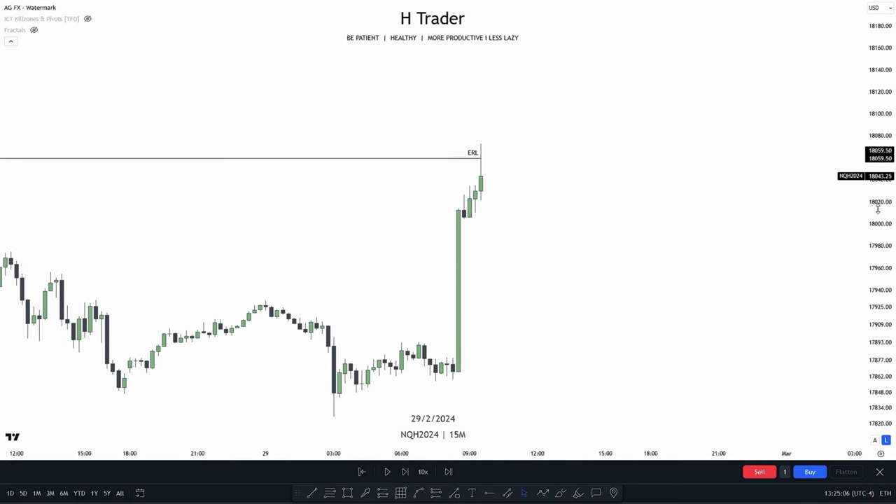
{"action": "left_click_drag", "start_coordinate": [879, 209], "coordinate": [880, 184]}
{"action": "left_click_drag", "start_coordinate": [615, 260], "coordinate": [599, 237]}
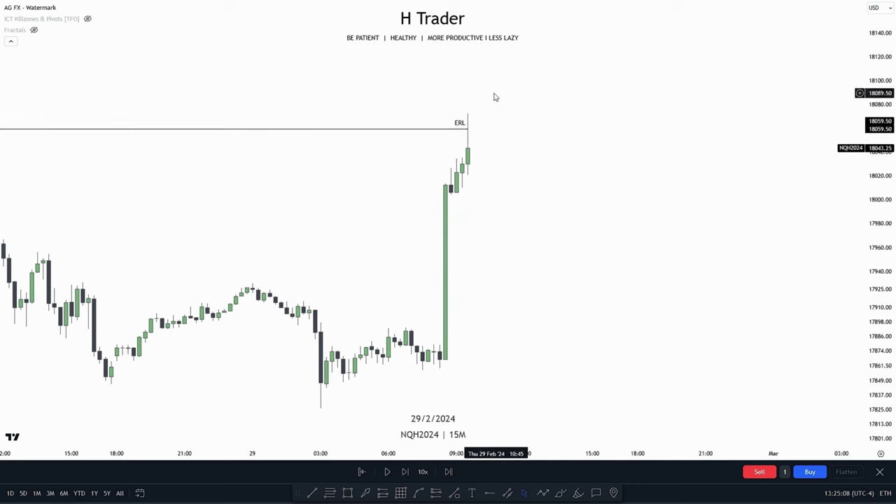
{"action": "left_click_drag", "start_coordinate": [456, 338], "coordinate": [425, 195]}
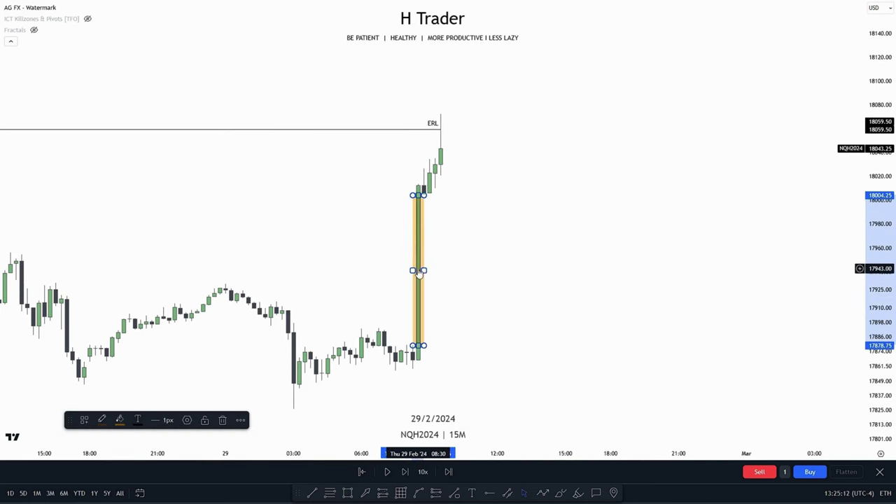
{"action": "left_click_drag", "start_coordinate": [428, 271], "coordinate": [624, 289]}
{"action": "left_click", "coordinate": [512, 392]}
{"action": "mouse_move", "coordinate": [564, 171]}
{"action": "left_mouse_down"}
{"action": "mouse_move", "coordinate": [606, 155]}
{"action": "mouse_move", "coordinate": [576, 169]}
{"action": "left_mouse_up"}
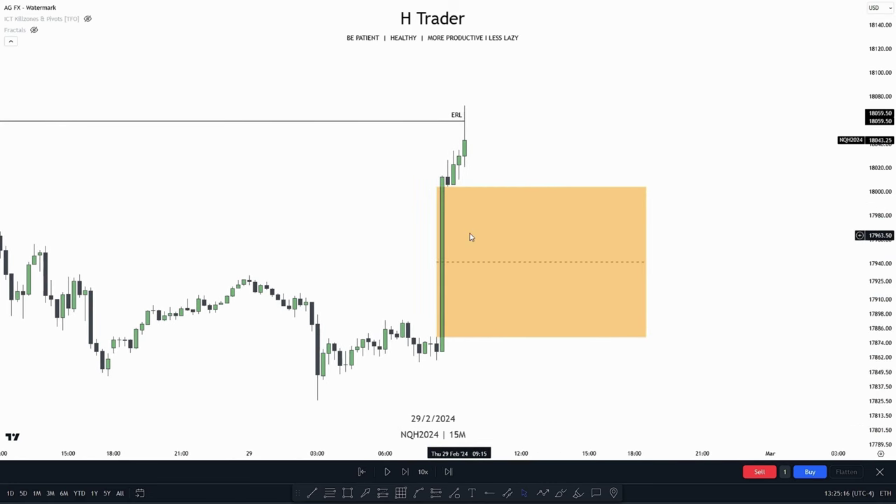
{"action": "left_click_drag", "start_coordinate": [524, 375], "coordinate": [473, 378]}
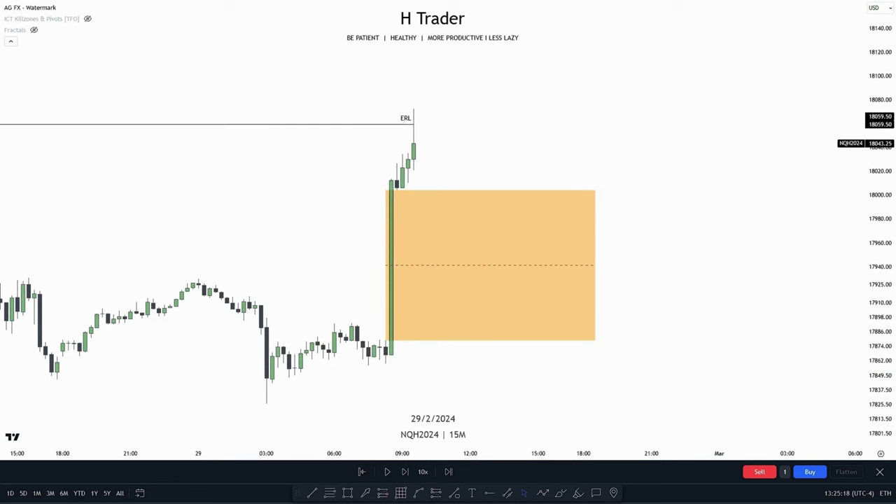
Draw a Fibonacci retracement from the 29 February low at 17826.00 to the high at 18072.50.
{"action": "left_click", "coordinate": [331, 493]}
{"action": "left_click", "coordinate": [266, 411]}
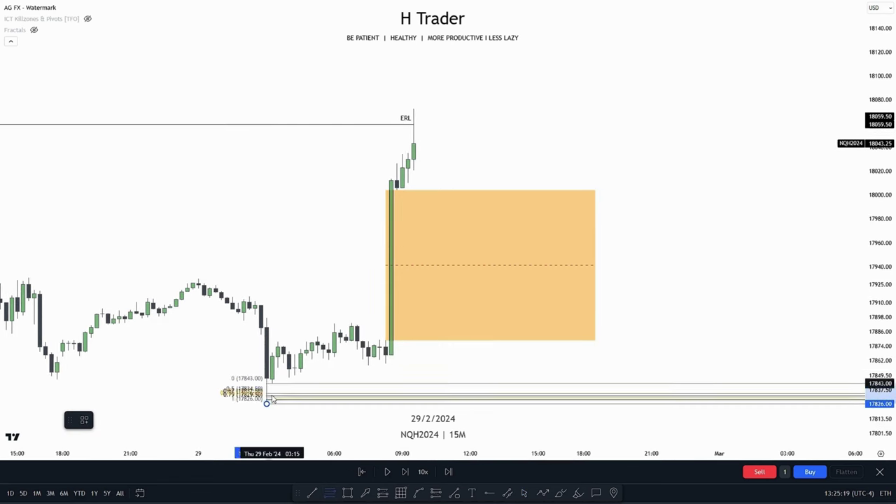
{"action": "left_click", "coordinate": [413, 107]}
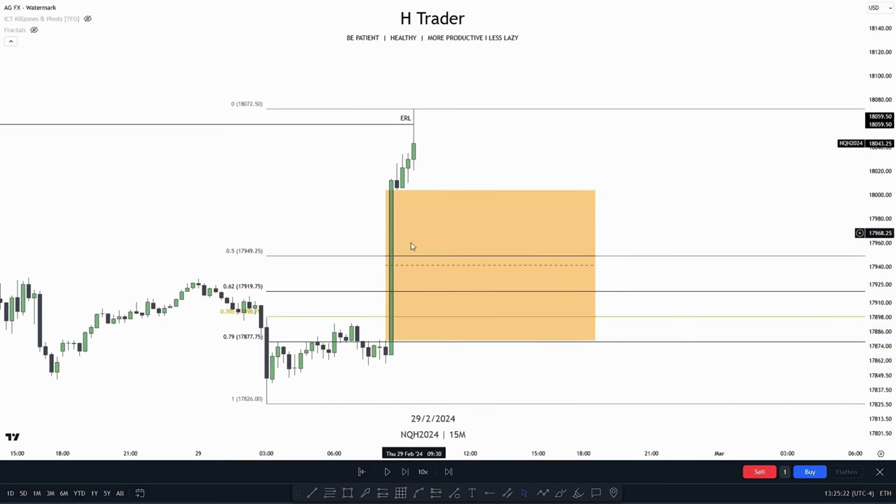
Play the replay forward to about 12:45 on 29 February, past the pullback into the gap rectangle.
{"action": "left_click", "coordinate": [386, 472]}
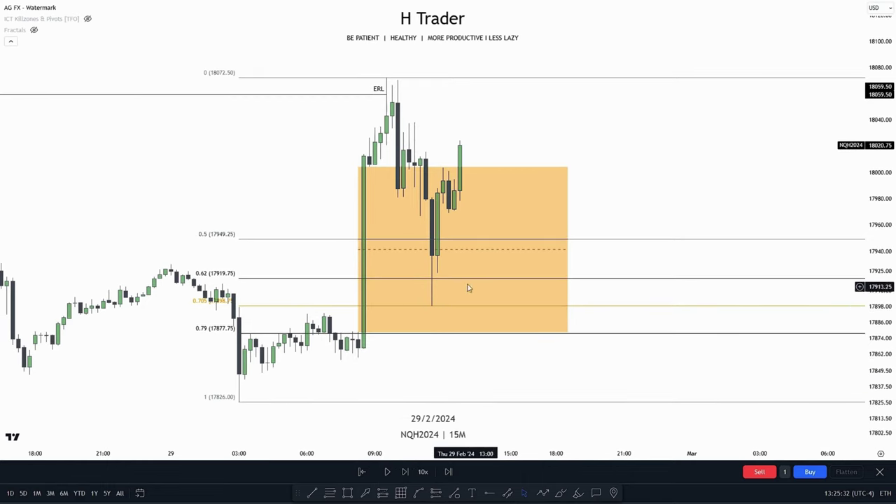
{"action": "left_click_drag", "start_coordinate": [458, 366], "coordinate": [460, 386]}
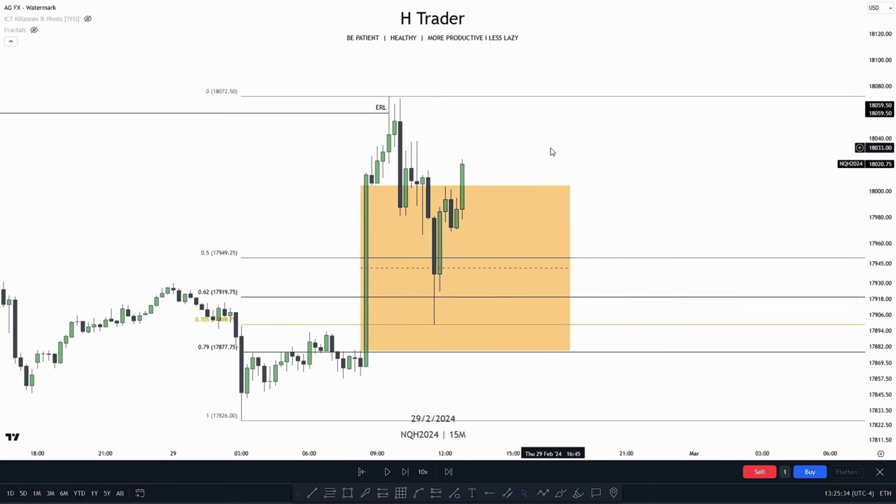
{"action": "left_click_drag", "start_coordinate": [551, 148], "coordinate": [553, 166]}
Clone the ERL line and place the copy at the 18072.50 high, from 29 February 09:30 to about 18:15.
{"action": "left_click", "coordinate": [390, 131]}
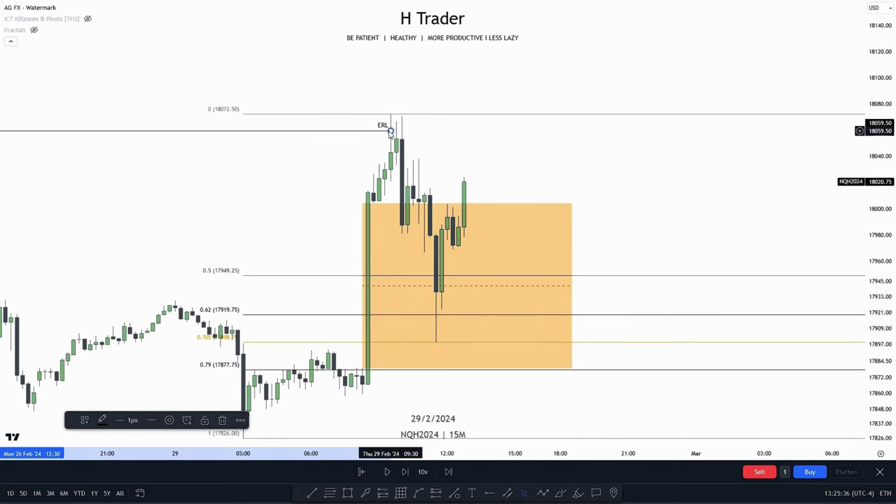
{"action": "right_click", "coordinate": [390, 131]}
{"action": "left_click", "coordinate": [417, 206]}
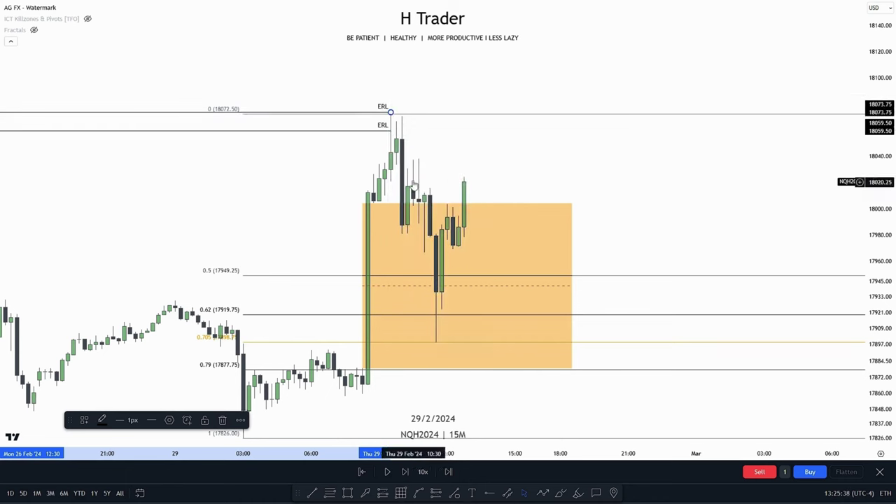
{"action": "left_click_drag", "start_coordinate": [390, 112], "coordinate": [243, 111]}
{"action": "mouse_move", "coordinate": [138, 117]}
{"action": "left_mouse_down"}
{"action": "mouse_move", "coordinate": [536, 152]}
{"action": "mouse_move", "coordinate": [334, 182]}
{"action": "mouse_move", "coordinate": [675, 190]}
{"action": "left_mouse_up"}
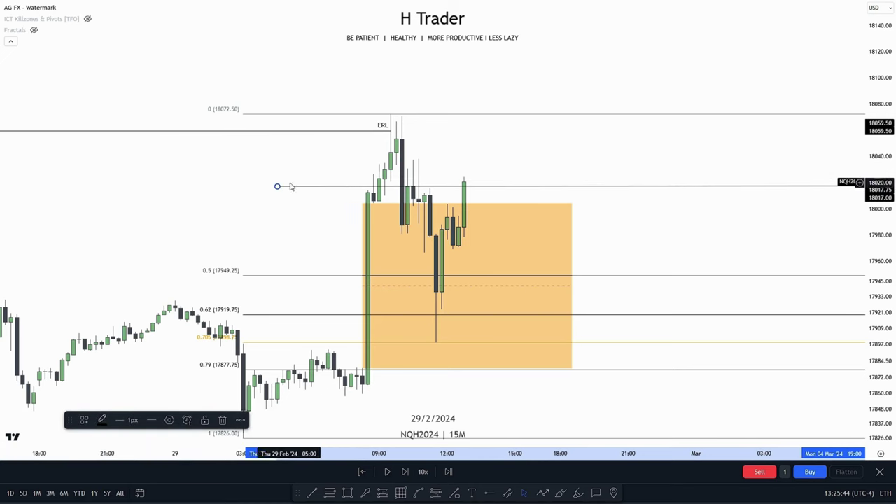
{"action": "mouse_move", "coordinate": [292, 189]}
{"action": "left_mouse_down"}
{"action": "mouse_move", "coordinate": [787, 201]}
{"action": "mouse_move", "coordinate": [455, 146]}
{"action": "mouse_move", "coordinate": [356, 118]}
{"action": "mouse_move", "coordinate": [397, 119]}
{"action": "left_mouse_up"}
{"action": "scroll", "coordinate": [448, 130], "scroll_direction": "down", "scroll_amount": 4}
{"action": "left_click_drag", "start_coordinate": [695, 159], "coordinate": [491, 161]}
{"action": "scroll", "coordinate": [532, 160], "scroll_direction": "down", "scroll_amount": 4}
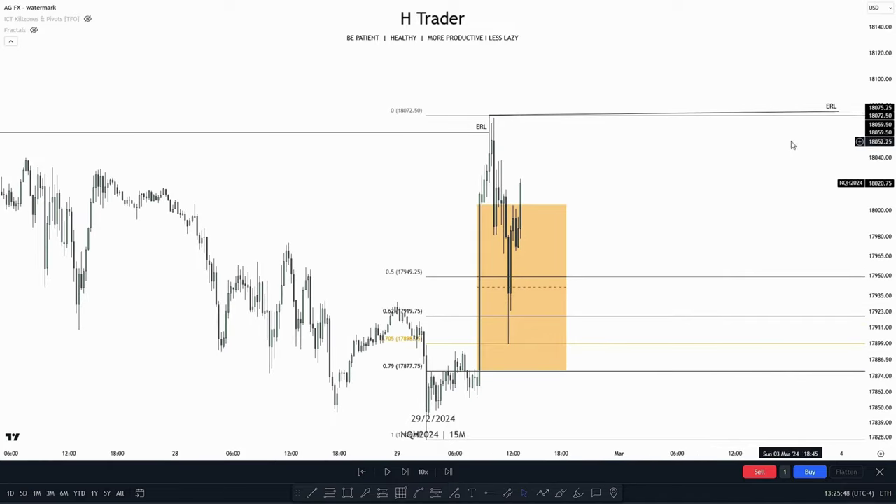
{"action": "left_click_drag", "start_coordinate": [843, 114], "coordinate": [607, 126]}
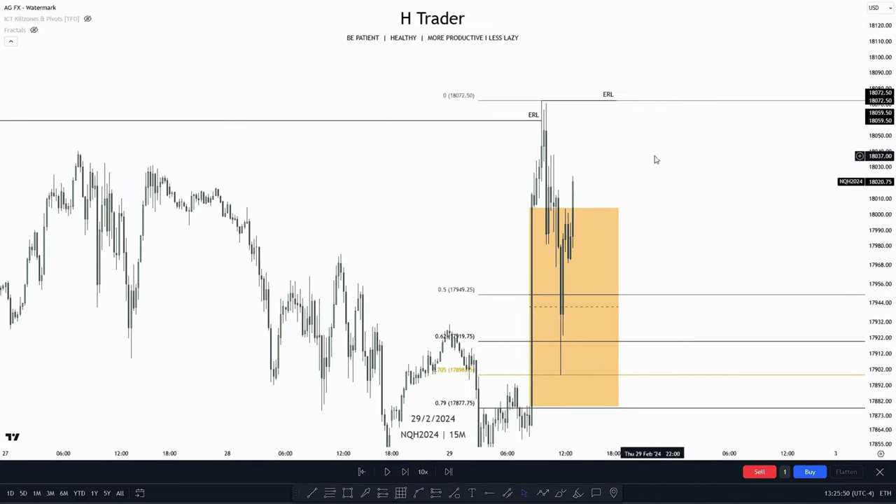
Delete the orange gap rectangle spanning 17878.75 to 18004.25.
{"action": "scroll", "coordinate": [654, 159], "scroll_direction": "up", "scroll_amount": 6}
{"action": "left_click_drag", "start_coordinate": [592, 181], "coordinate": [672, 152]}
{"action": "scroll", "coordinate": [648, 171], "scroll_direction": "up", "scroll_amount": 1}
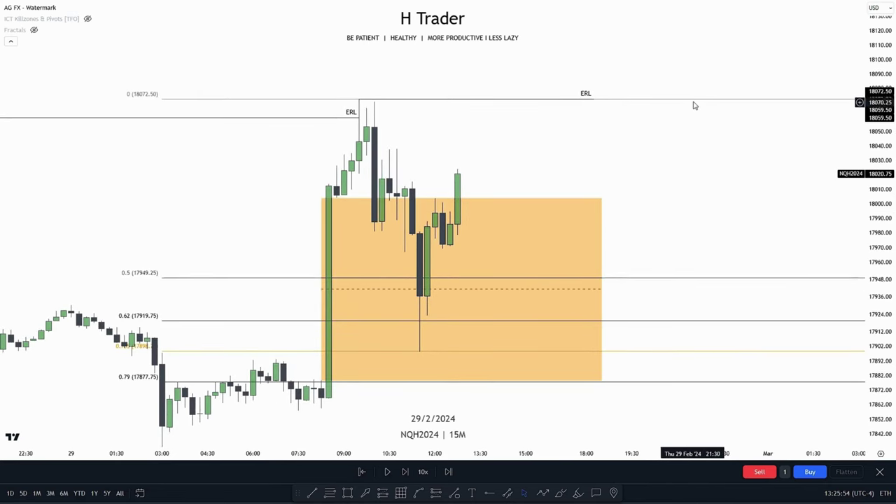
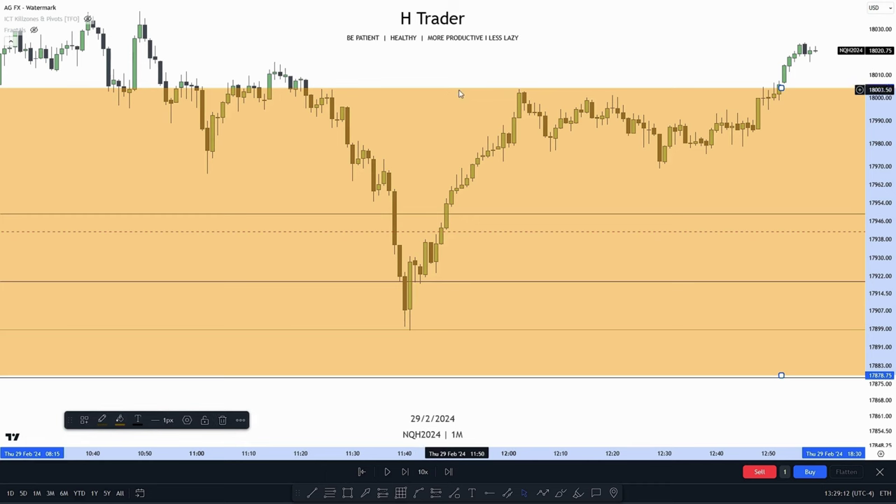
{"action": "key", "text": "Delete"}
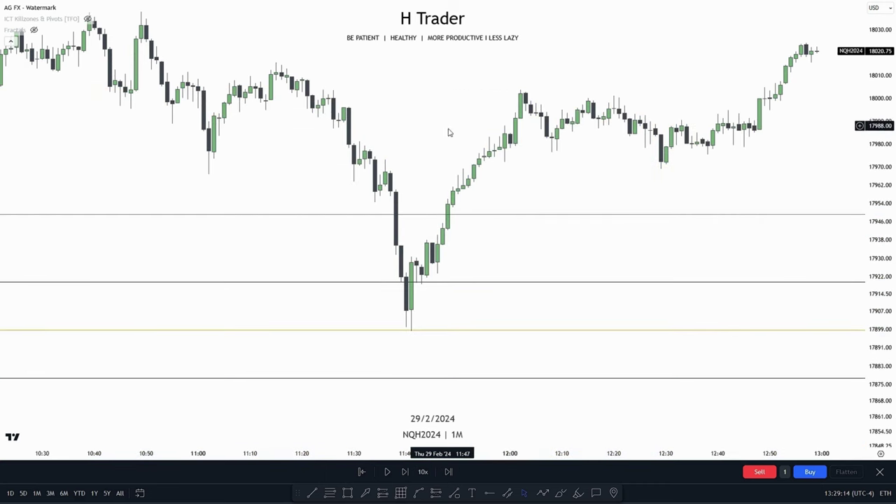
Draw a curve from about 11:31 to 11:52 near 17929 and bend it down beneath the swing low at the 0.705 retracement line.
{"action": "scroll", "coordinate": [656, 182], "scroll_direction": "up", "scroll_amount": 3}
{"action": "left_click_drag", "start_coordinate": [620, 190], "coordinate": [636, 178]}
{"action": "left_click_drag", "start_coordinate": [550, 258], "coordinate": [550, 217]}
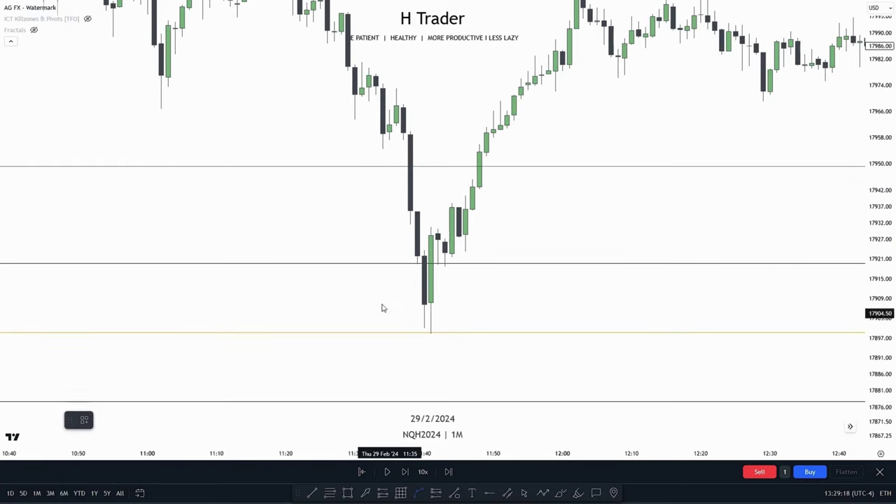
{"action": "left_click", "coordinate": [362, 231]}
{"action": "left_click", "coordinate": [508, 238]}
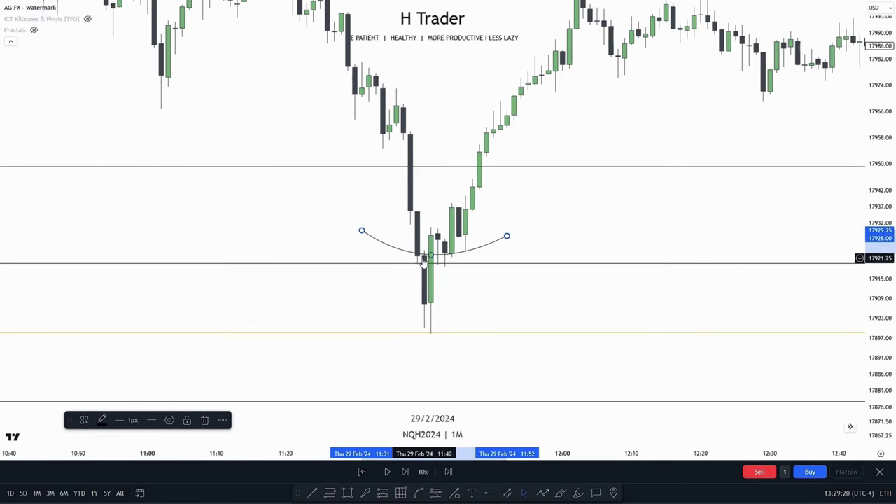
{"action": "left_click_drag", "start_coordinate": [431, 257], "coordinate": [427, 365]}
{"action": "left_click", "coordinate": [566, 243]}
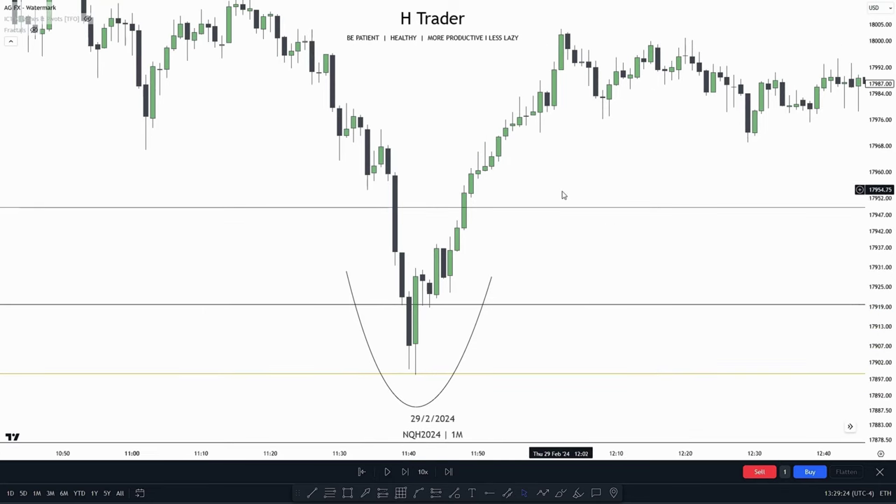
Draw a rectangle between 17923.50 and 17961.50 from 11:36 to 12:25, and delete it.
{"action": "left_click_drag", "start_coordinate": [542, 265], "coordinate": [559, 260]}
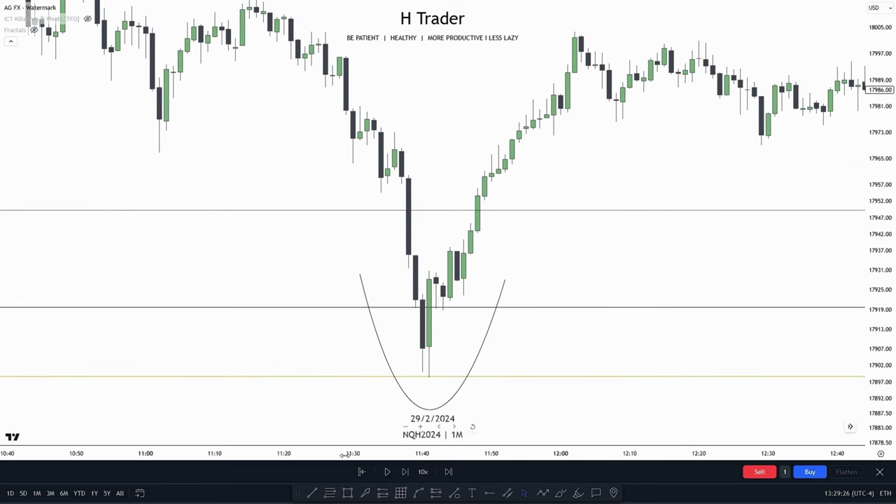
{"action": "mouse_move", "coordinate": [394, 170]}
{"action": "left_mouse_down"}
{"action": "mouse_move", "coordinate": [637, 275]}
{"action": "mouse_move", "coordinate": [734, 295]}
{"action": "left_mouse_up"}
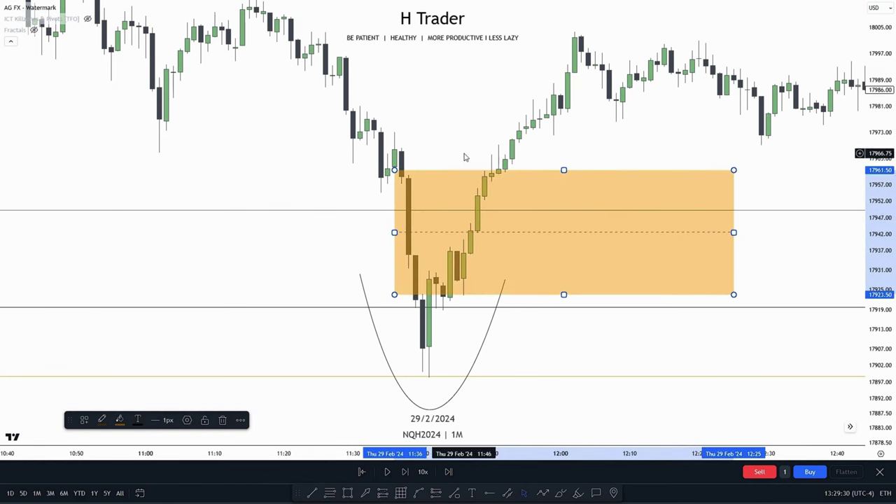
{"action": "key", "text": "Delete"}
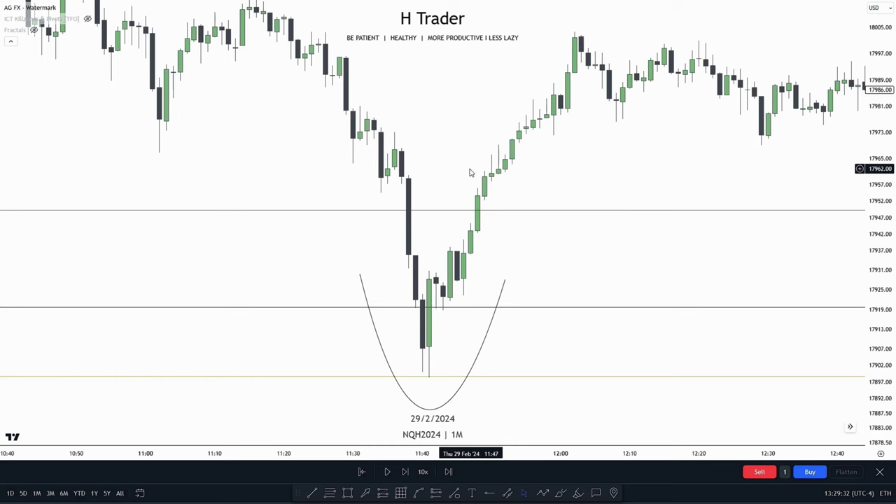
Change the chart interval to 3 minutes and fit the curved reversal low and the following rally in view.
{"action": "key", "text": "3"}
{"action": "key", "text": "Return"}
{"action": "left_click_drag", "start_coordinate": [548, 166], "coordinate": [392, 188]}
{"action": "scroll", "coordinate": [444, 169], "scroll_direction": "up", "scroll_amount": 4}
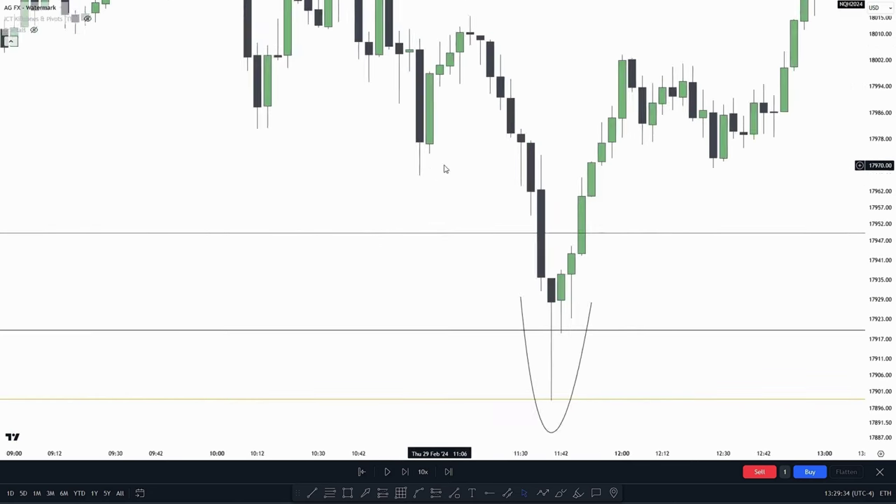
{"action": "scroll", "coordinate": [444, 168], "scroll_direction": "up", "scroll_amount": 2}
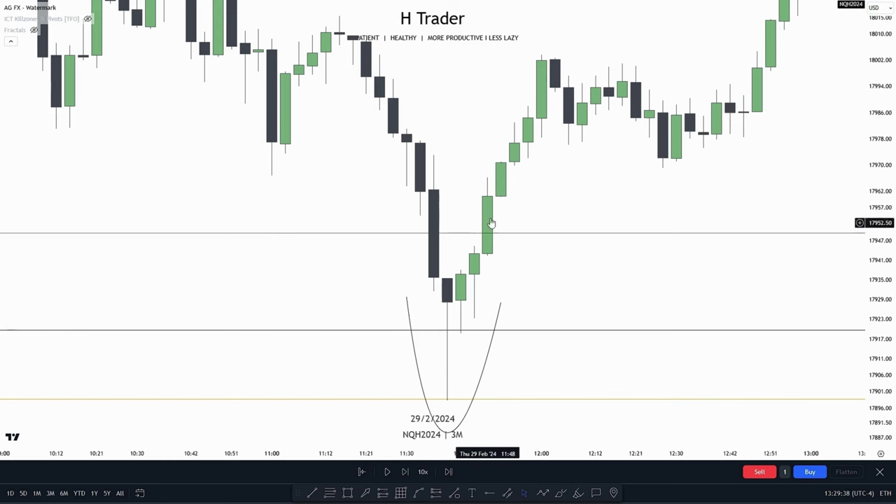
{"action": "left_click_drag", "start_coordinate": [587, 200], "coordinate": [525, 219]}
{"action": "scroll", "coordinate": [527, 219], "scroll_direction": "down", "scroll_amount": 1}
{"action": "left_click_drag", "start_coordinate": [880, 199], "coordinate": [880, 245]}
{"action": "scroll", "coordinate": [690, 313], "scroll_direction": "down", "scroll_amount": 1}
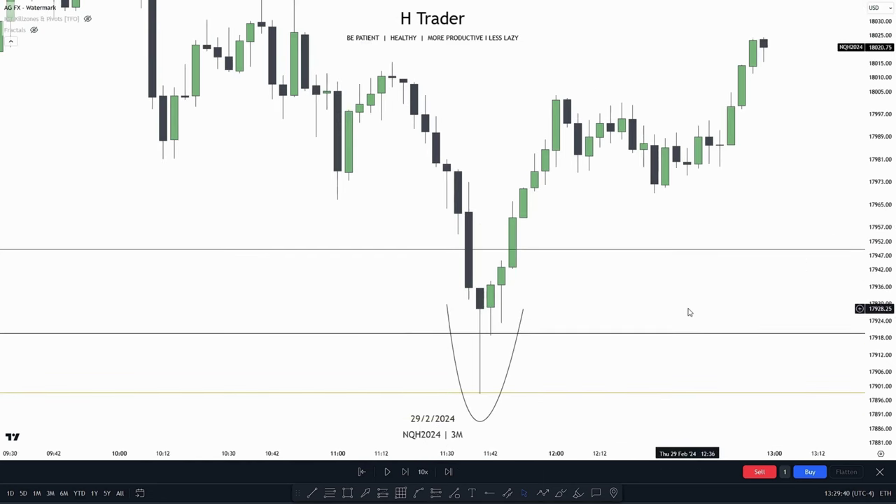
Draw an orange gap rectangle from about 17936 to 17954.50 over the sell-off candles, extending from 11:33 to about 13:12.
{"action": "left_click_drag", "start_coordinate": [654, 264], "coordinate": [636, 269]}
{"action": "left_click_drag", "start_coordinate": [588, 209], "coordinate": [525, 210]}
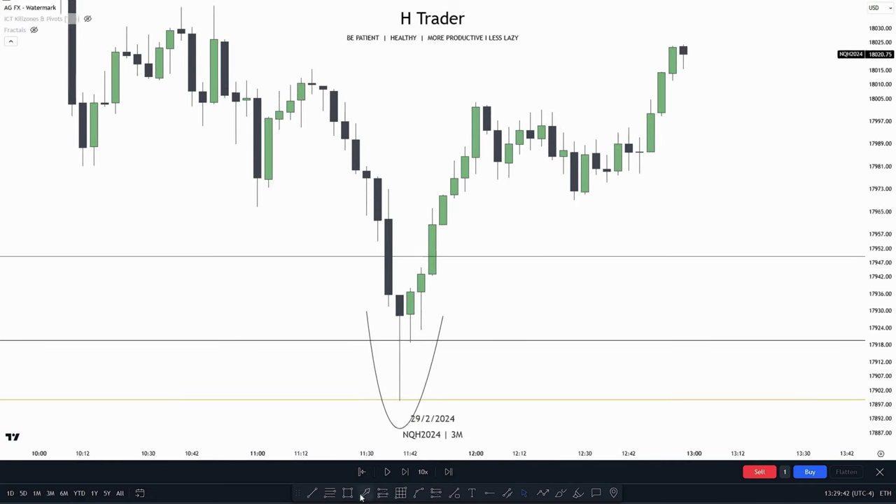
{"action": "left_click_drag", "start_coordinate": [377, 241], "coordinate": [739, 294]}
{"action": "left_click", "coordinate": [611, 211]}
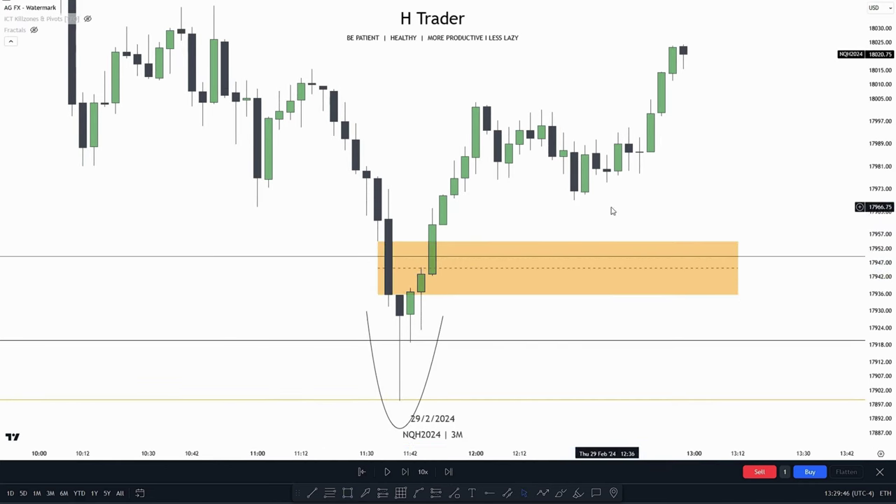
Place a long position with entry 17960.50 at the 11:48 candle and lower its stop to 17898.25, at the swing low.
{"action": "left_click", "coordinate": [432, 225]}
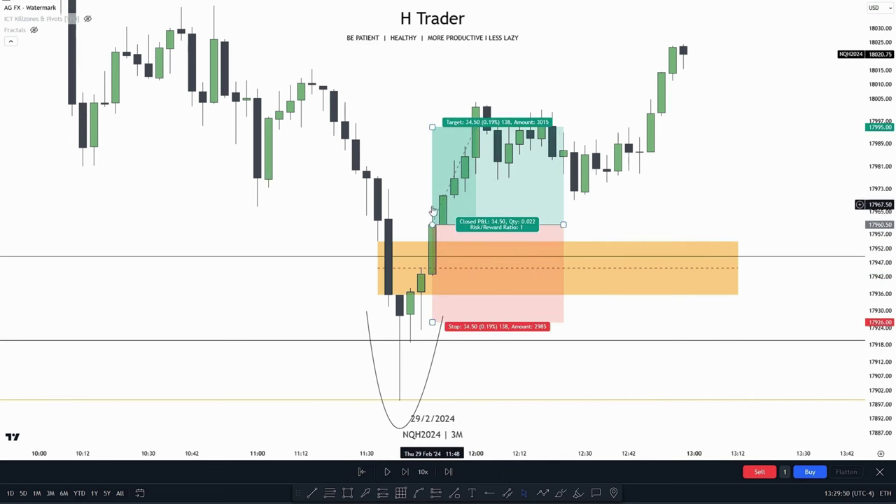
{"action": "left_click", "coordinate": [400, 279]}
{"action": "left_click", "coordinate": [432, 322]}
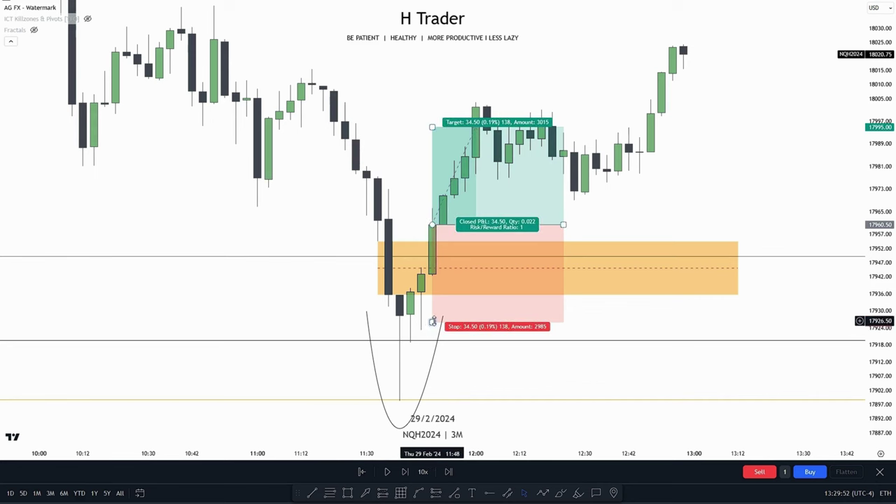
{"action": "left_click_drag", "start_coordinate": [431, 322], "coordinate": [400, 405]}
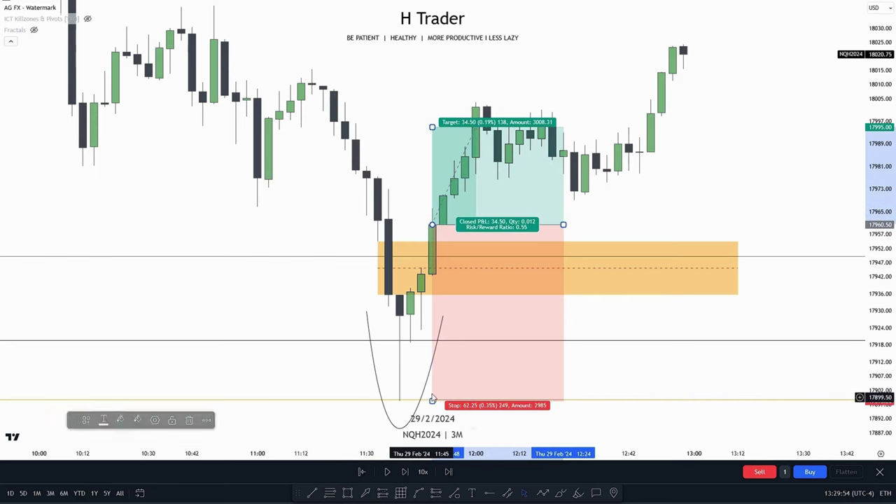
{"action": "left_click_drag", "start_coordinate": [630, 331], "coordinate": [632, 241]}
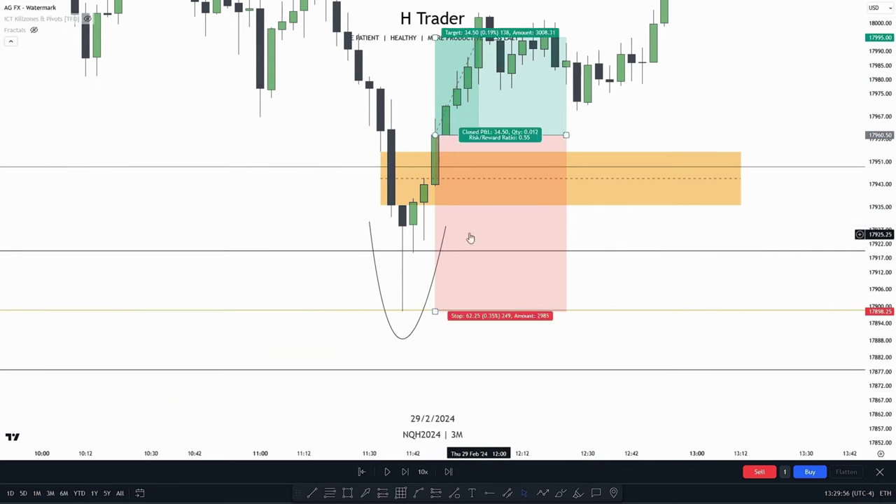
{"action": "left_click", "coordinate": [644, 101]}
{"action": "left_click_drag", "start_coordinate": [644, 100], "coordinate": [633, 163]}
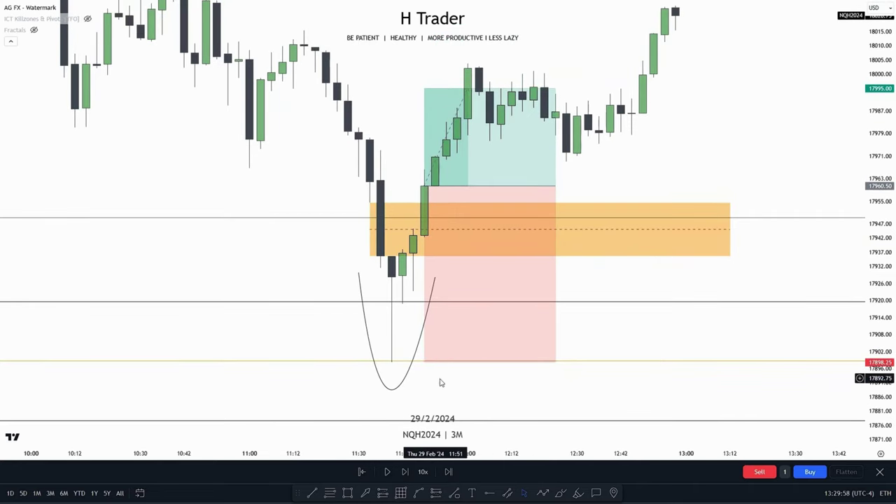
Raise the long position's stop to 17926.00, just below the orange gap rectangle.
{"action": "left_click", "coordinate": [424, 361]}
{"action": "left_click_drag", "start_coordinate": [424, 361], "coordinate": [508, 261]}
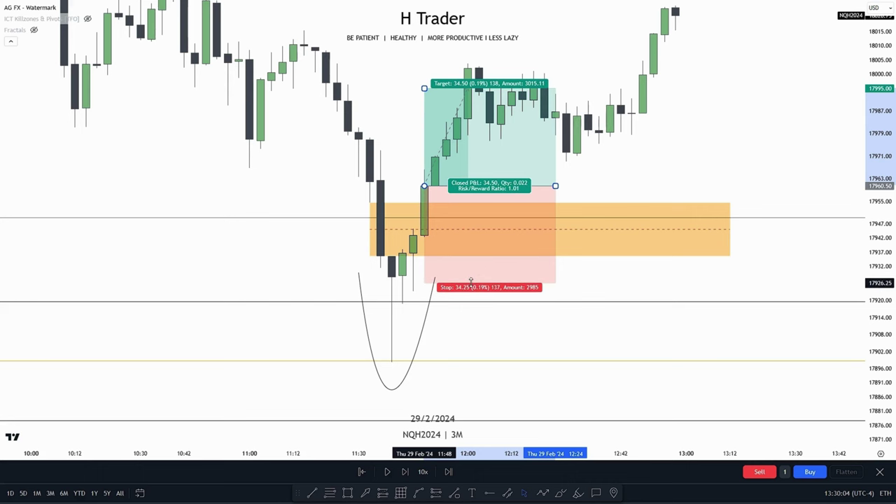
{"action": "left_click_drag", "start_coordinate": [470, 282], "coordinate": [471, 284]}
{"action": "left_click", "coordinate": [552, 297]}
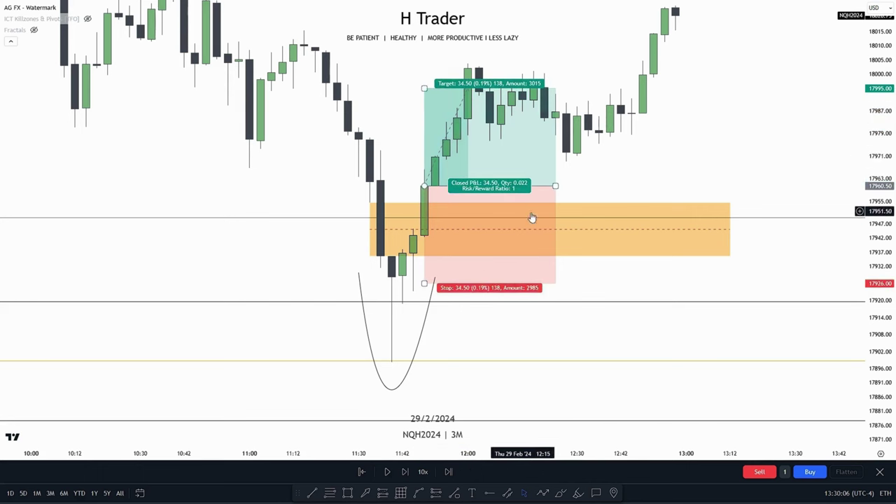
Extend the long position's target up to the prior swing high line at 18072.50.
{"action": "left_click_drag", "start_coordinate": [681, 160], "coordinate": [660, 202]}
{"action": "scroll", "coordinate": [746, 136], "scroll_direction": "down", "scroll_amount": 5}
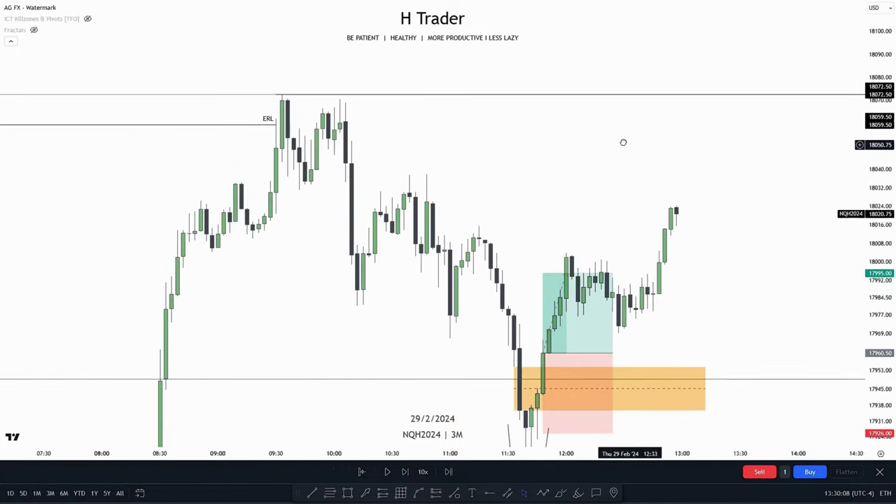
{"action": "left_click_drag", "start_coordinate": [484, 179], "coordinate": [478, 192]}
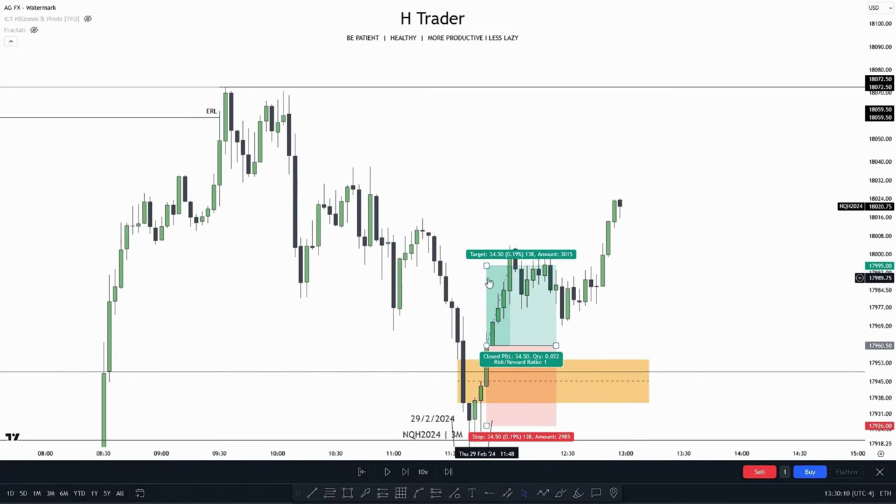
{"action": "left_click_drag", "start_coordinate": [486, 266], "coordinate": [225, 84]}
{"action": "left_click_drag", "start_coordinate": [612, 182], "coordinate": [607, 150]}
{"action": "scroll", "coordinate": [712, 200], "scroll_direction": "up", "scroll_amount": 3}
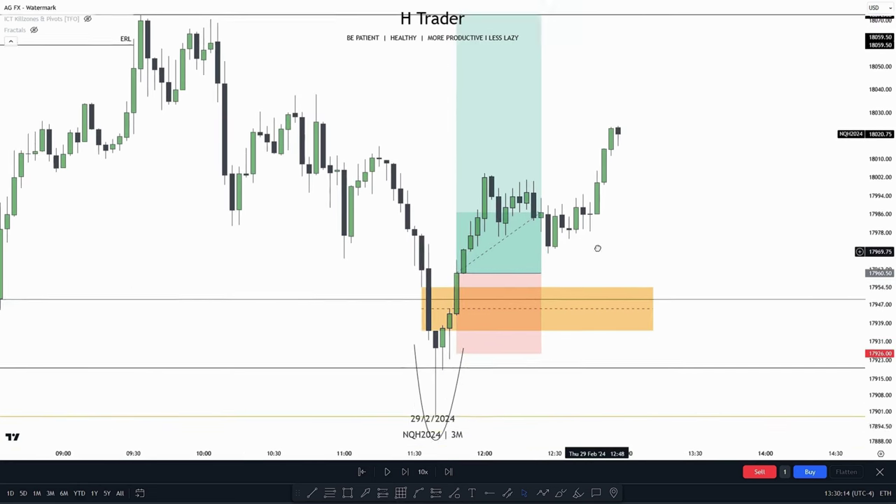
{"action": "left_click", "coordinate": [541, 267]}
Play the bar replay forward until price trades through the 18072.50 ERL line, and pause it around 16:00.
{"action": "left_click_drag", "start_coordinate": [666, 217], "coordinate": [627, 272]}
{"action": "left_click_drag", "start_coordinate": [888, 189], "coordinate": [886, 228]}
{"action": "scroll", "coordinate": [690, 233], "scroll_direction": "down", "scroll_amount": 1}
{"action": "left_click_drag", "start_coordinate": [689, 221], "coordinate": [654, 229]}
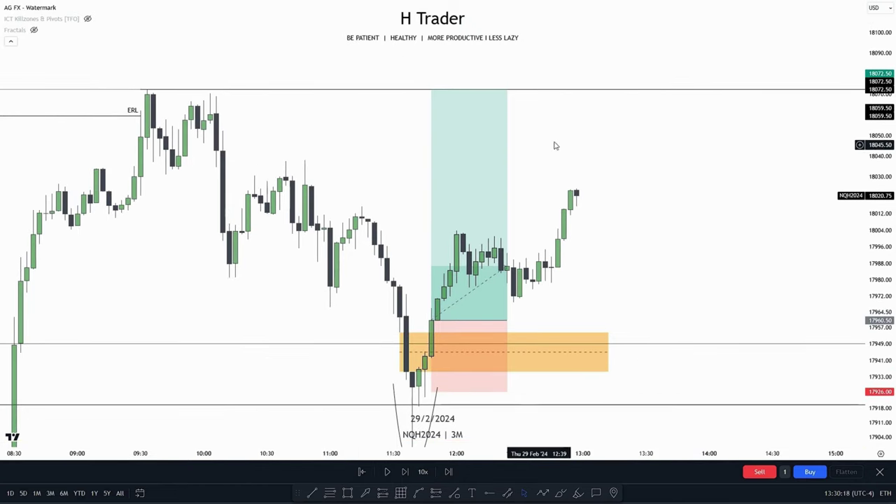
{"action": "left_click", "coordinate": [389, 472]}
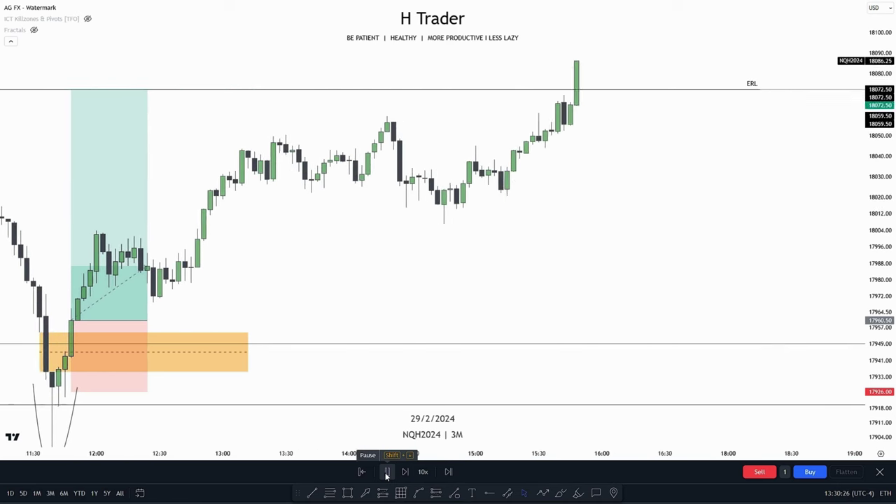
{"action": "left_click", "coordinate": [387, 473]}
{"action": "scroll", "coordinate": [525, 211], "scroll_direction": "down", "scroll_amount": 2}
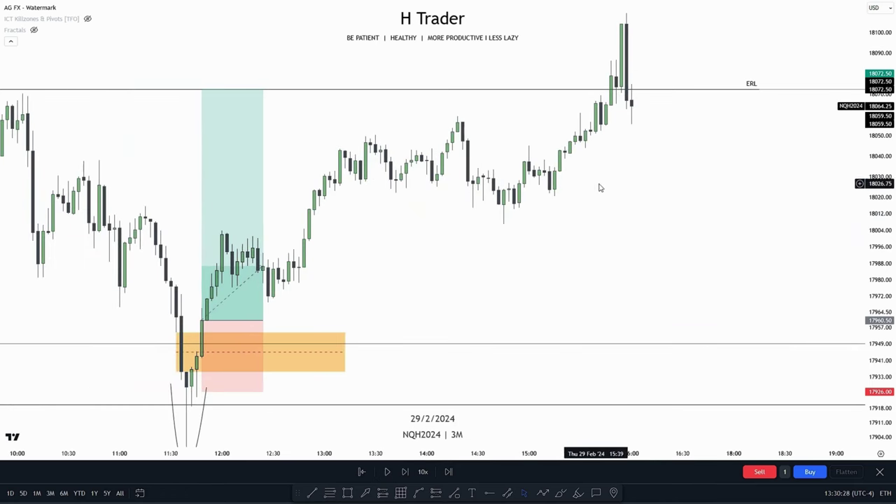
{"action": "left_click_drag", "start_coordinate": [599, 187], "coordinate": [589, 280]}
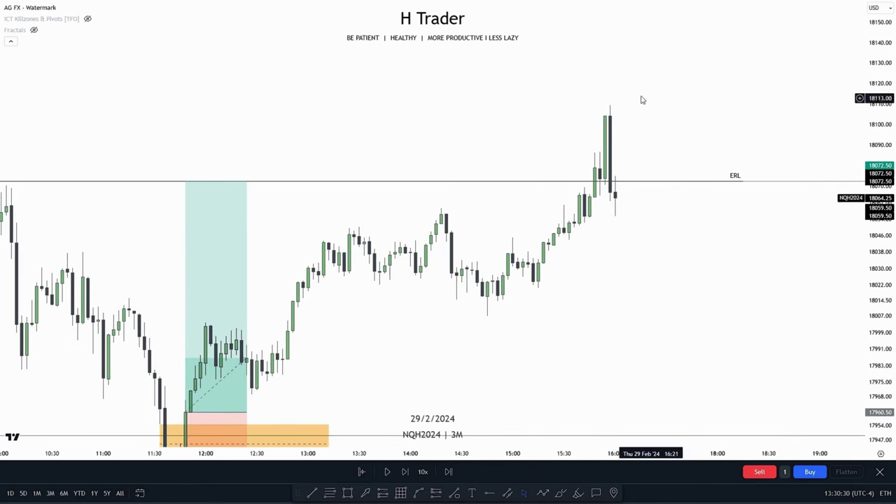
{"action": "left_click_drag", "start_coordinate": [643, 101], "coordinate": [708, 42]}
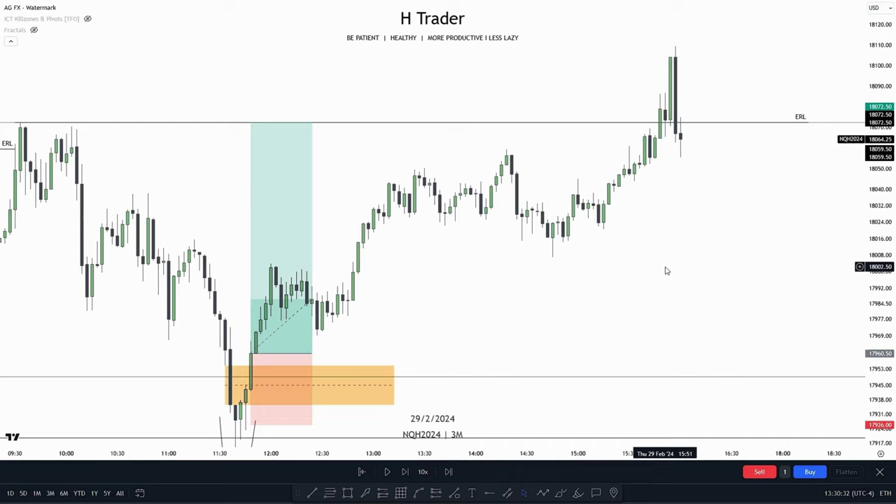
Extend the long position's target to 18144.25 at the higher ERL line and fit the full rally in view.
{"action": "scroll", "coordinate": [596, 294], "scroll_direction": "down", "scroll_amount": 10}
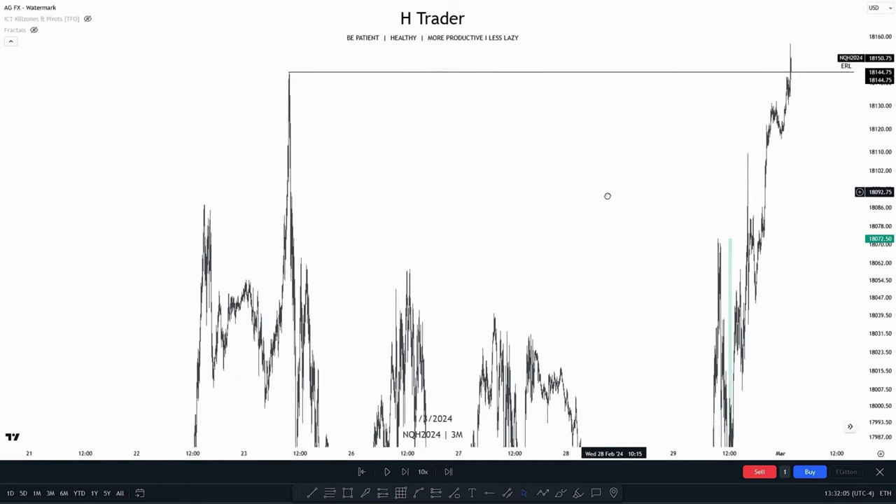
{"action": "left_click_drag", "start_coordinate": [607, 196], "coordinate": [494, 257]}
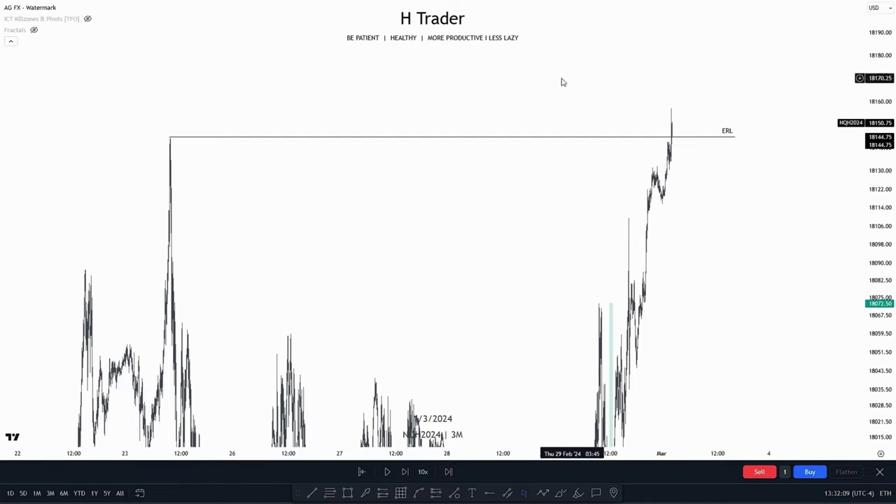
{"action": "scroll", "coordinate": [794, 176], "scroll_direction": "up", "scroll_amount": 10}
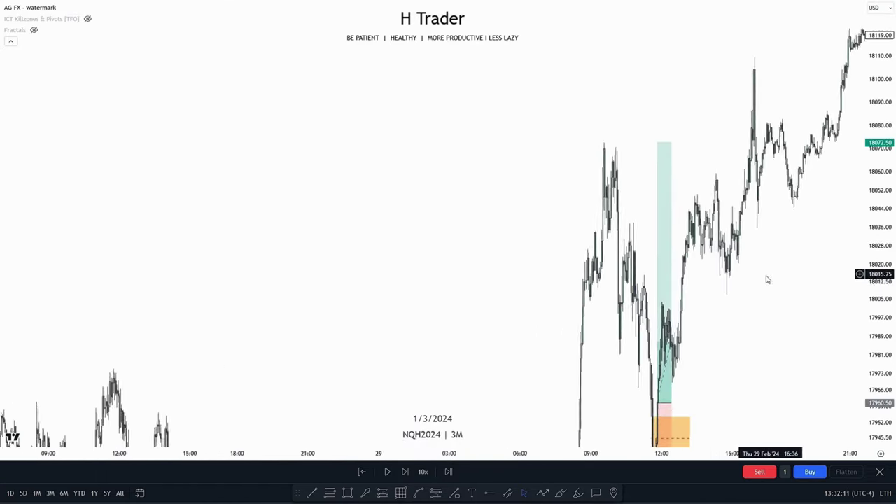
{"action": "scroll", "coordinate": [767, 280], "scroll_direction": "up", "scroll_amount": 10}
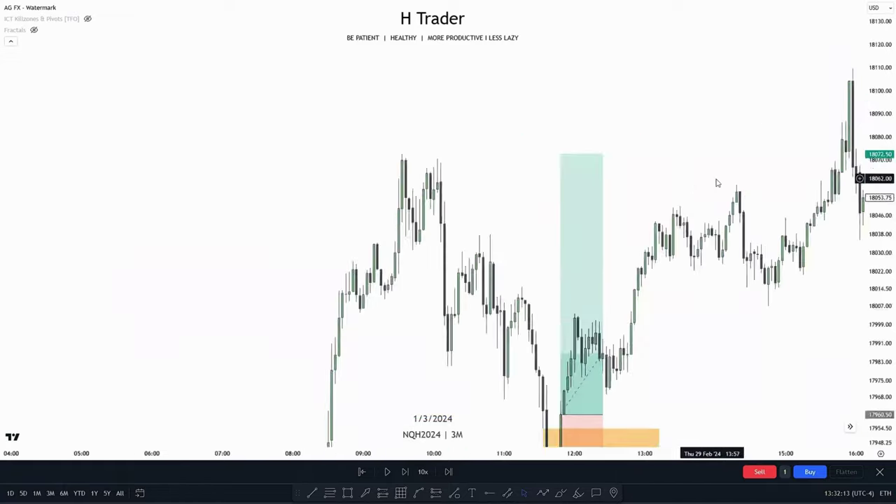
{"action": "left_click_drag", "start_coordinate": [716, 182], "coordinate": [527, 155]}
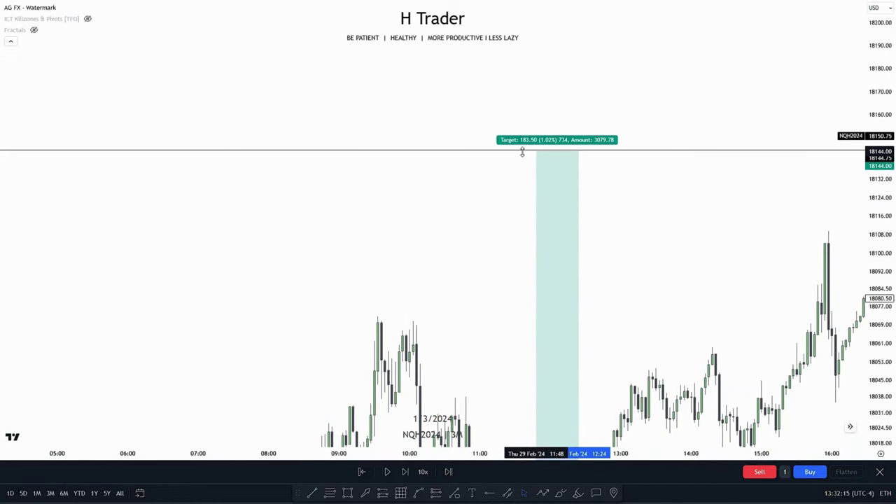
{"action": "left_click_drag", "start_coordinate": [637, 444], "coordinate": [634, 195]}
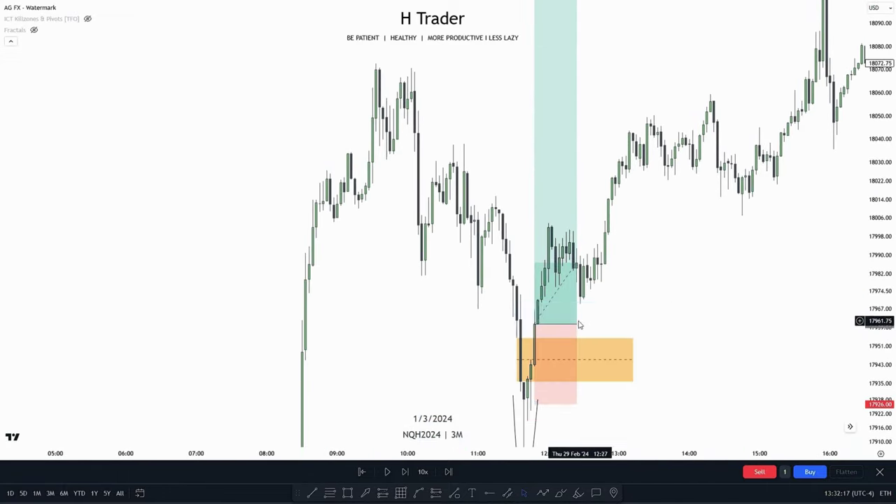
{"action": "scroll", "coordinate": [602, 277], "scroll_direction": "down", "scroll_amount": 8}
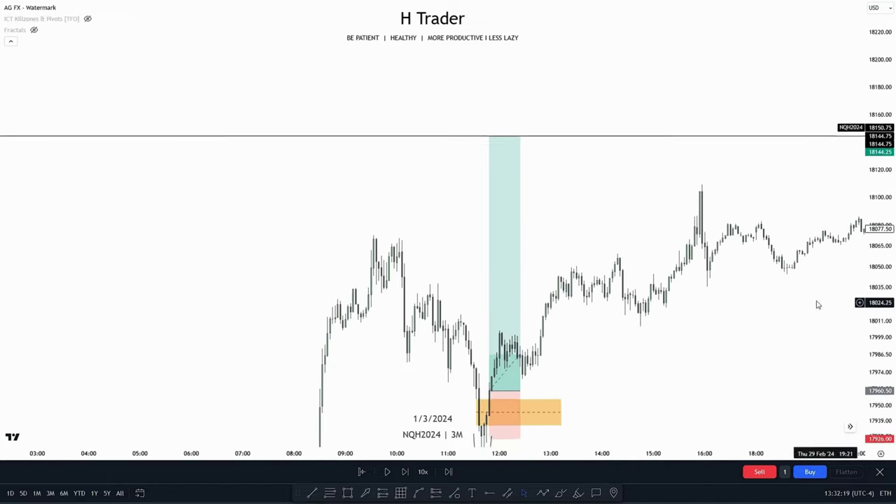
{"action": "scroll", "coordinate": [707, 284], "scroll_direction": "down", "scroll_amount": 6}
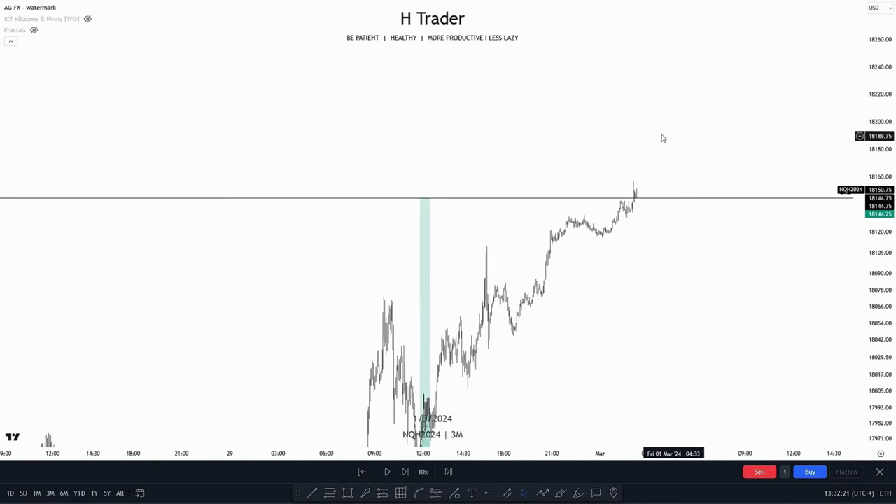
{"action": "scroll", "coordinate": [638, 203], "scroll_direction": "down", "scroll_amount": 5}
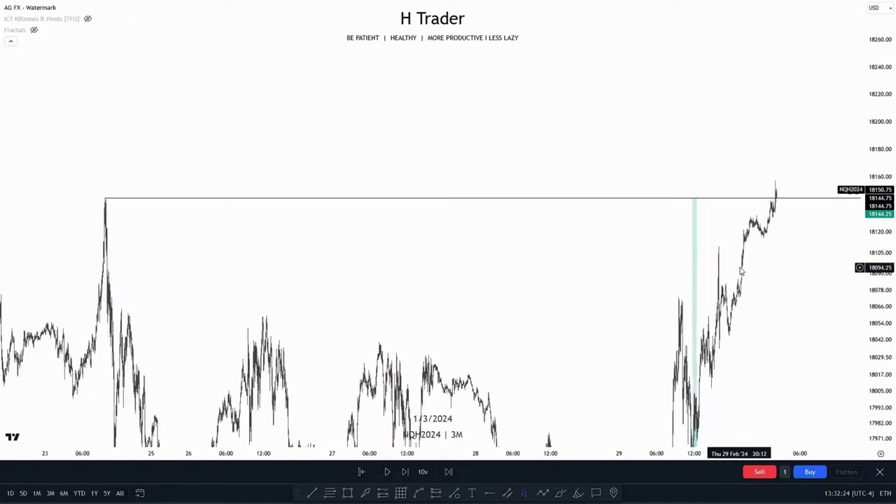